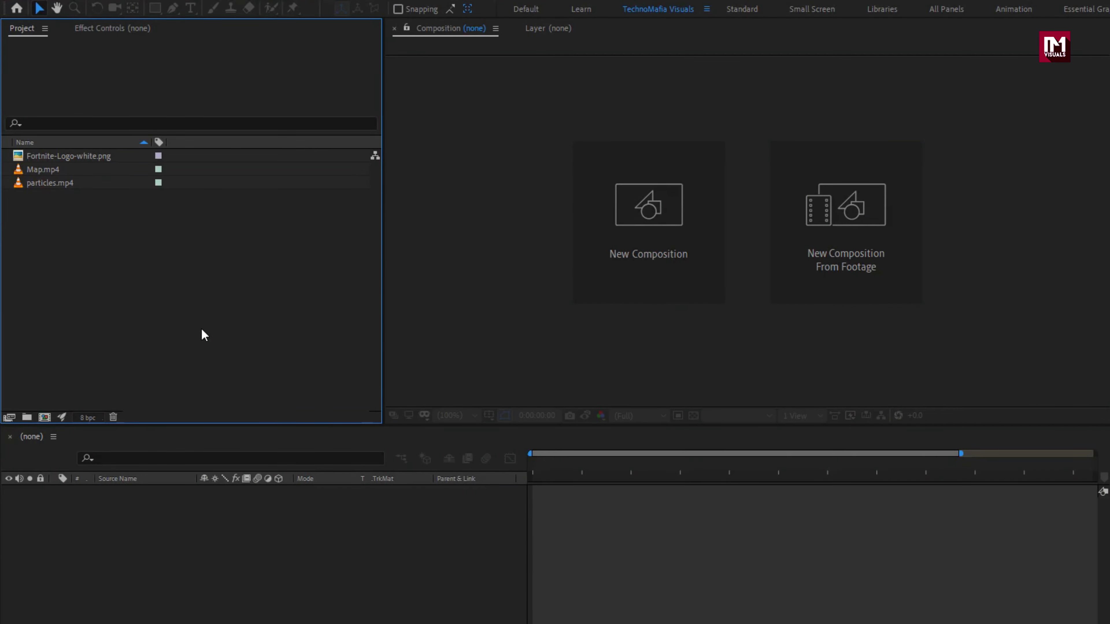
# Inspect the details of the Fortnite logo image, Map.mp4 and particles.mp4 footage
pyautogui.click(88, 157)
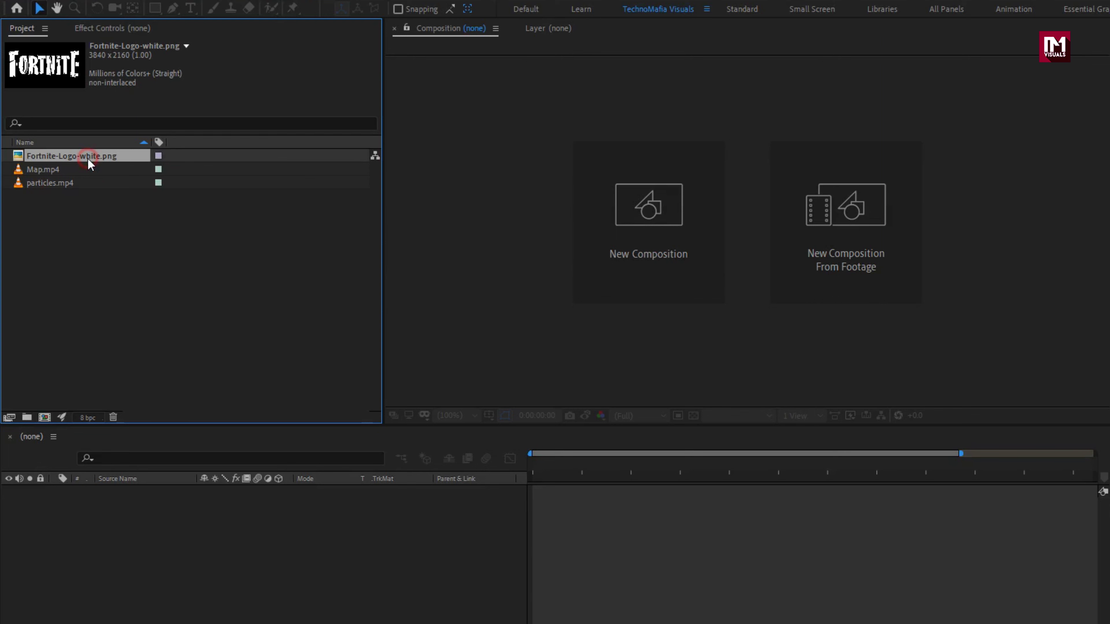
pyautogui.click(88, 170)
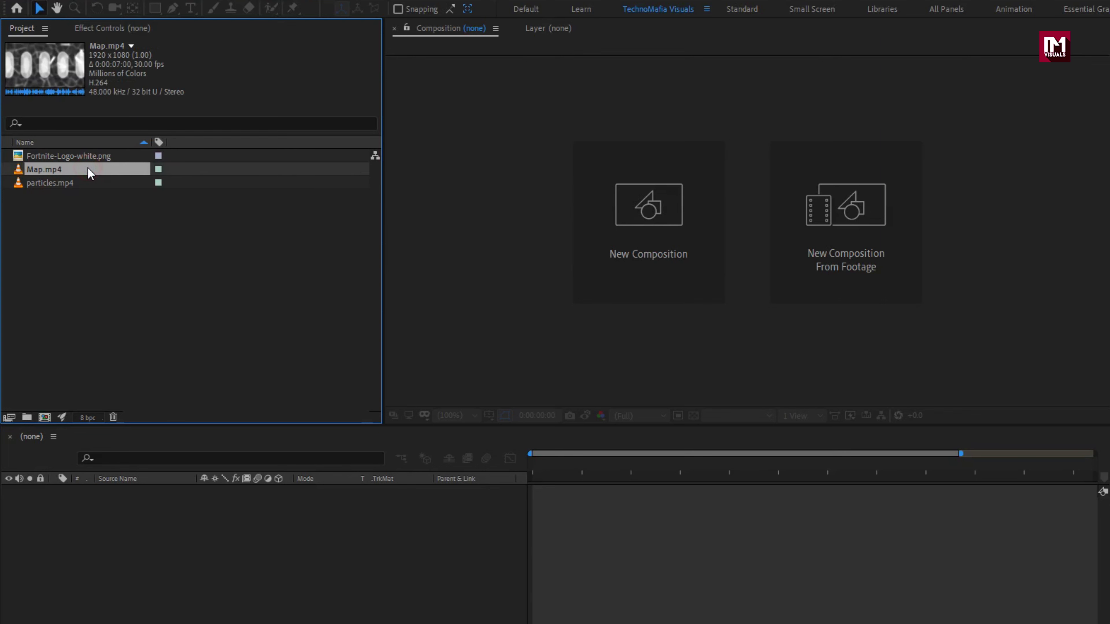
pyautogui.click(90, 183)
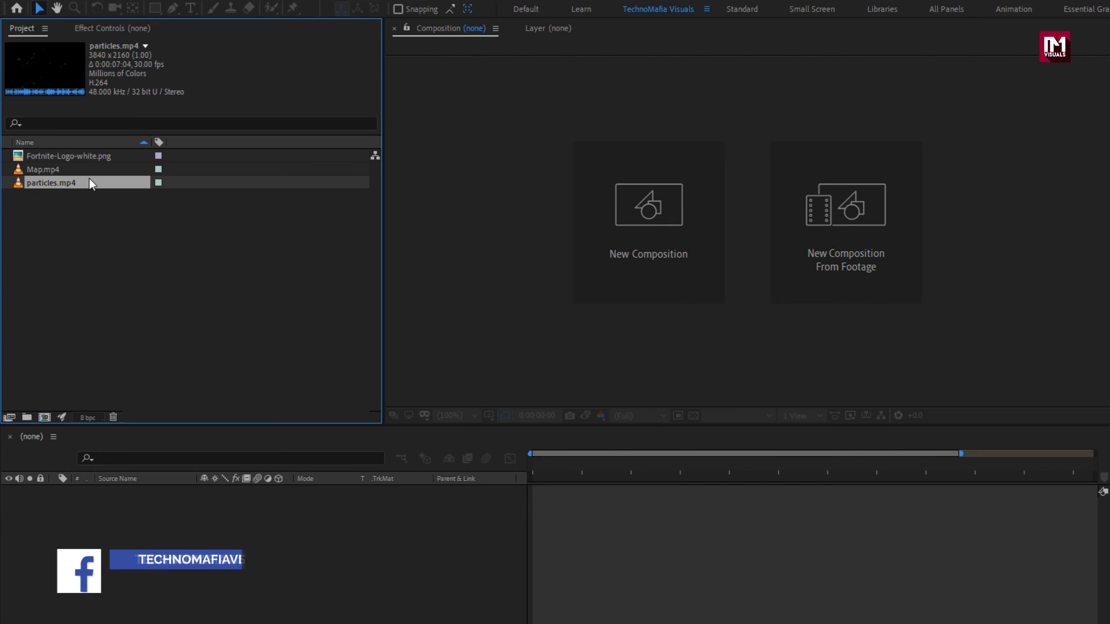
# Create a composition named Logo_Reveal at 1920×1080, 30 fps, lasting 6 seconds
pyautogui.hotkey('ctrl', 'n')
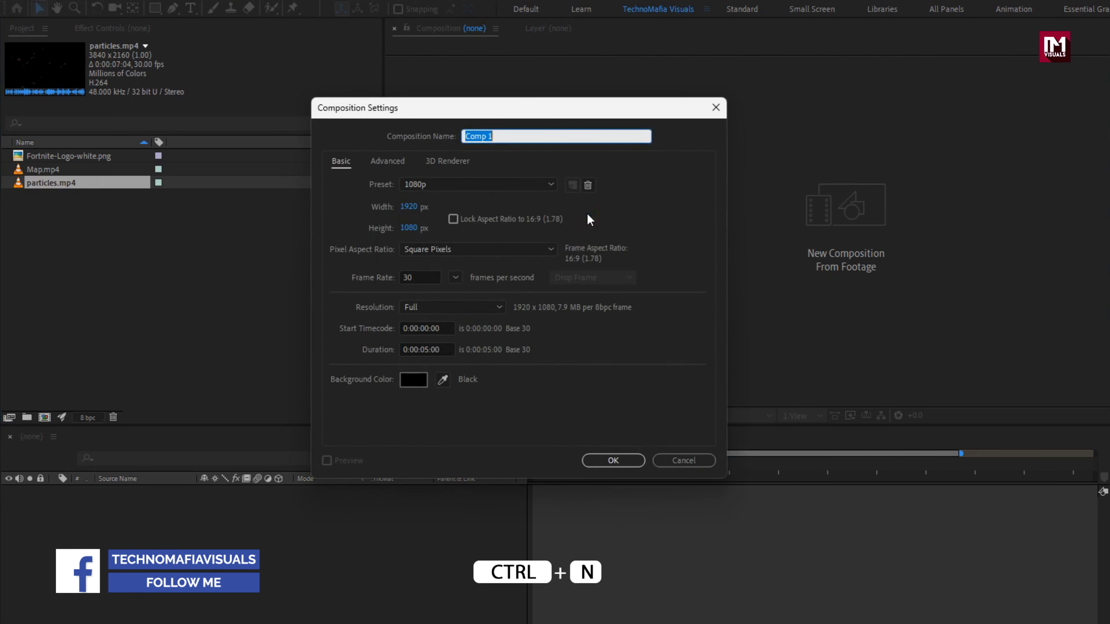
pyautogui.write('Logo')
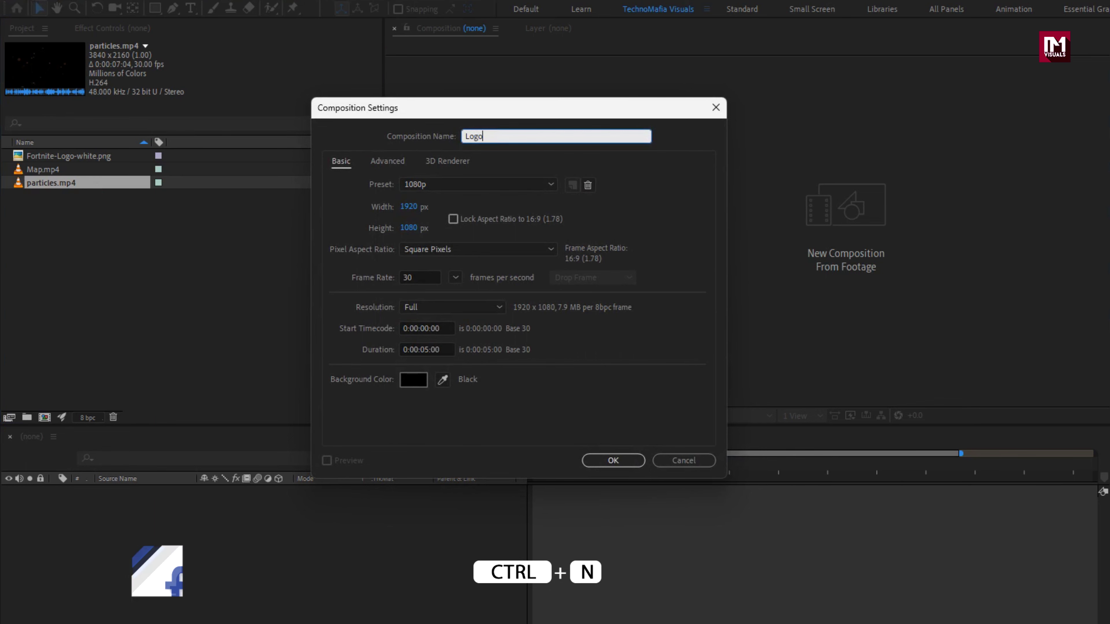
pyautogui.write('_Reveal')
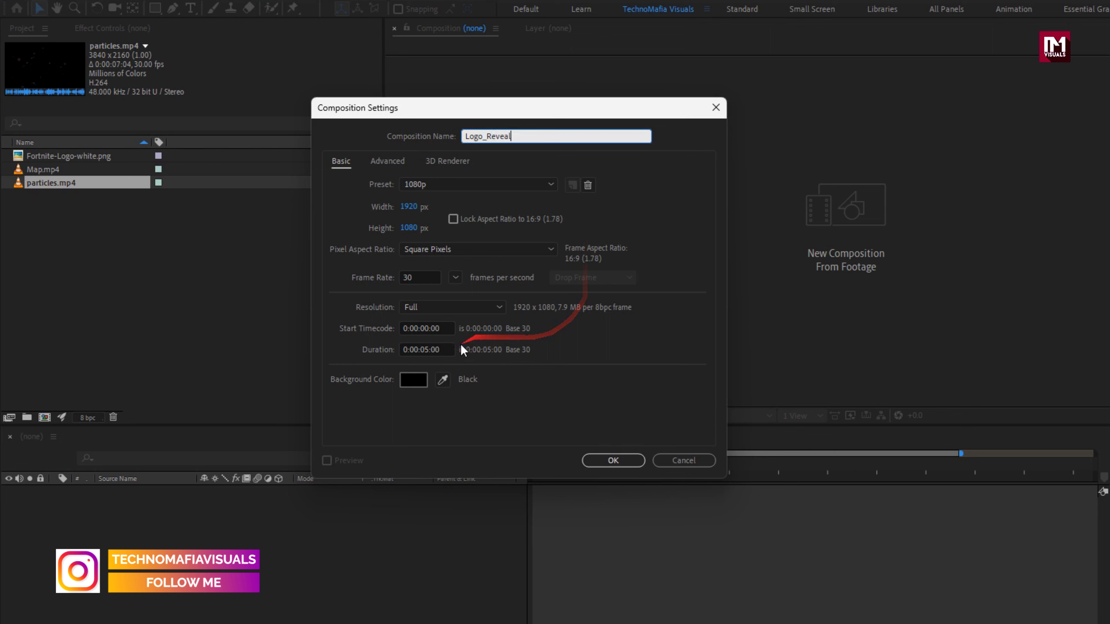
pyautogui.click(429, 349)
pyautogui.press('BackSpace')
pyautogui.write('6')
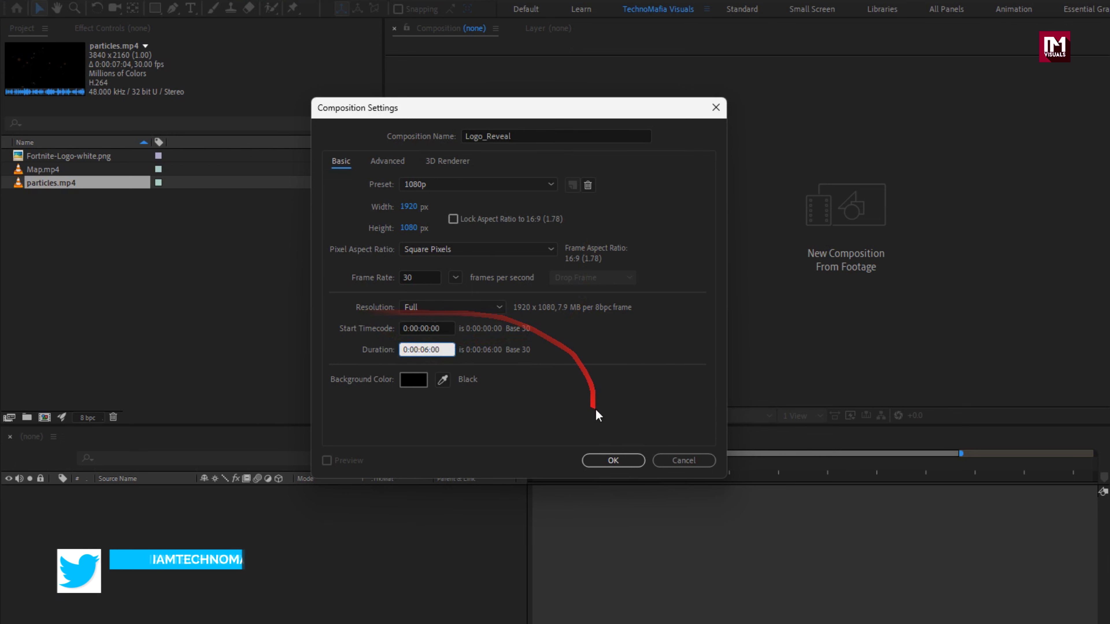
pyautogui.click(597, 460)
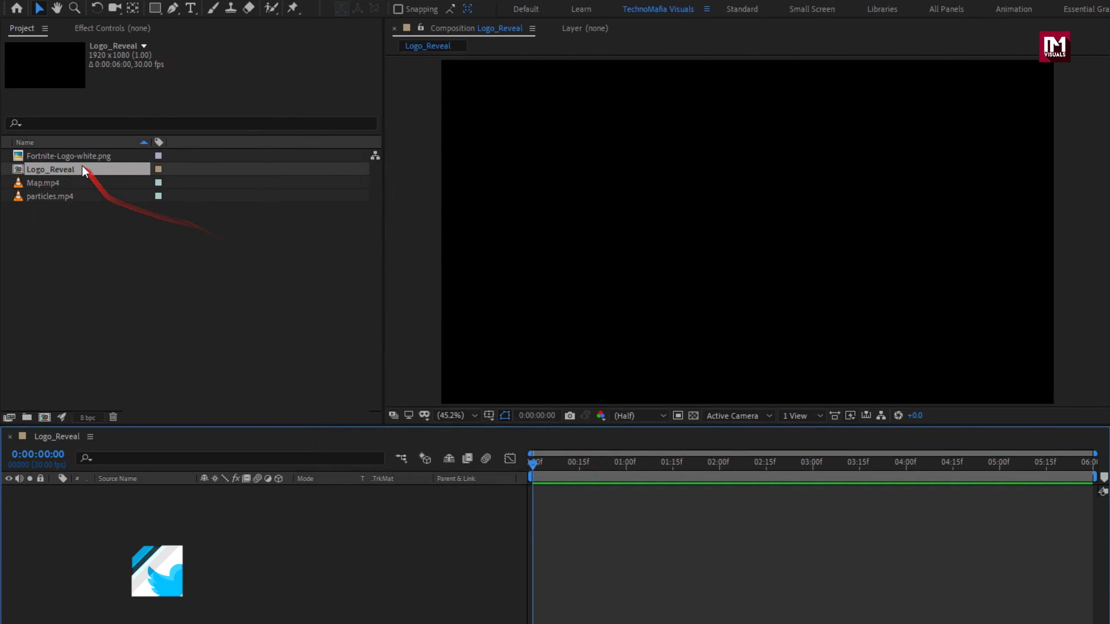
# Add Fortnite-Logo-white.png to the Logo_Reveal timeline and check its 21% scale
pyautogui.click(76, 157)
pyautogui.moveTo(77, 157); pyautogui.dragTo(202, 508)
pyautogui.press('s')
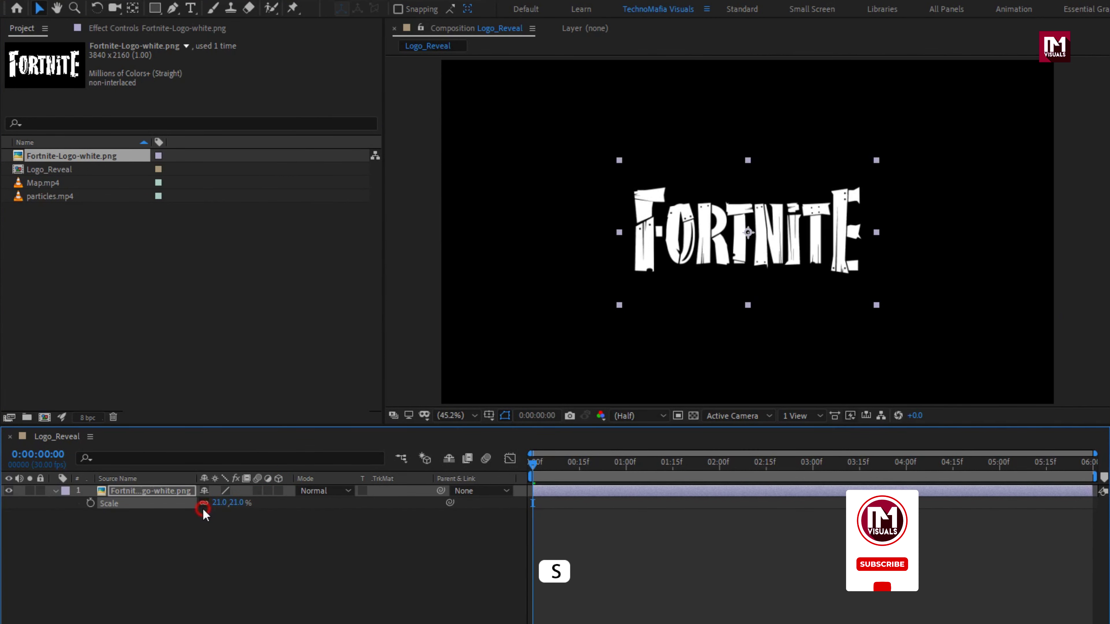
pyautogui.click(55, 491)
# Pre-compose the logo layer into a comp named Logo, moving all attributes
pyautogui.click(127, 493)
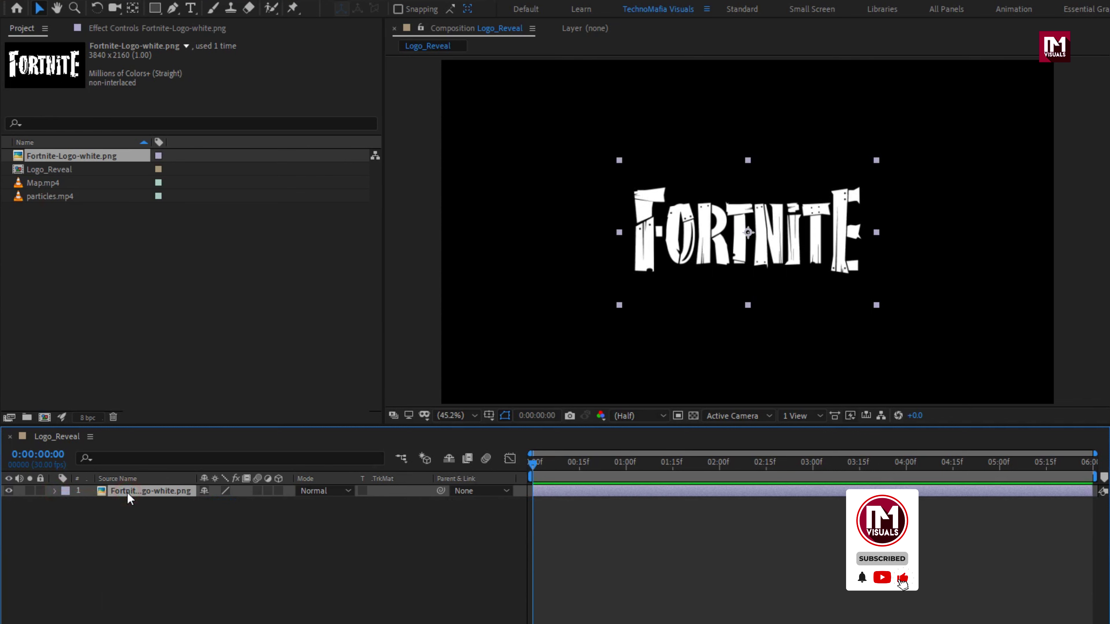
pyautogui.rightClick(129, 498)
pyautogui.click(179, 431)
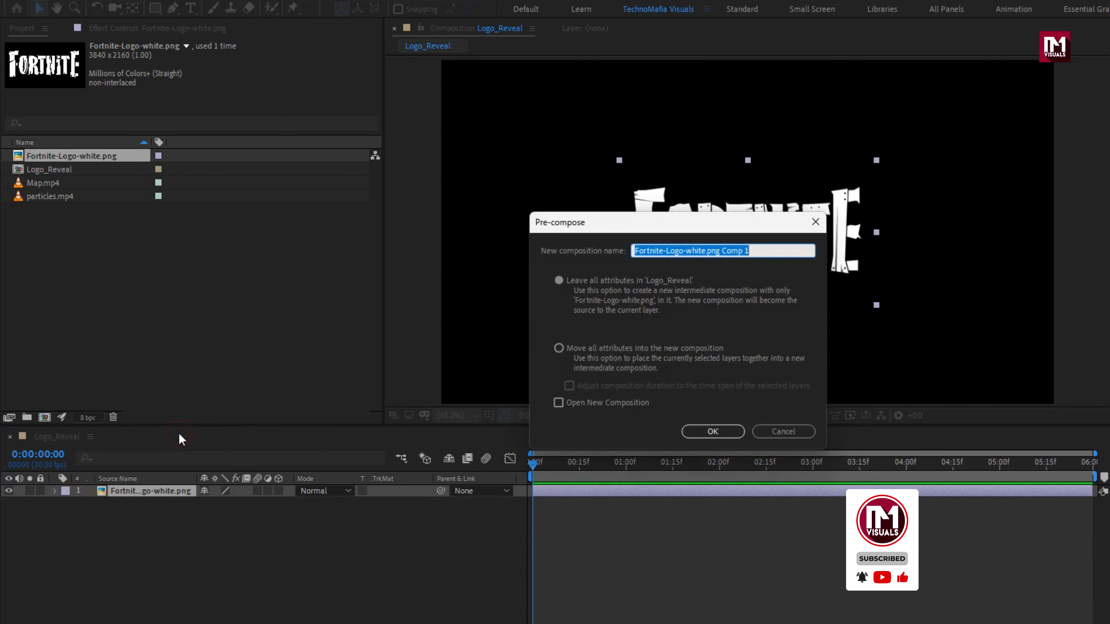
pyautogui.write('Logo')
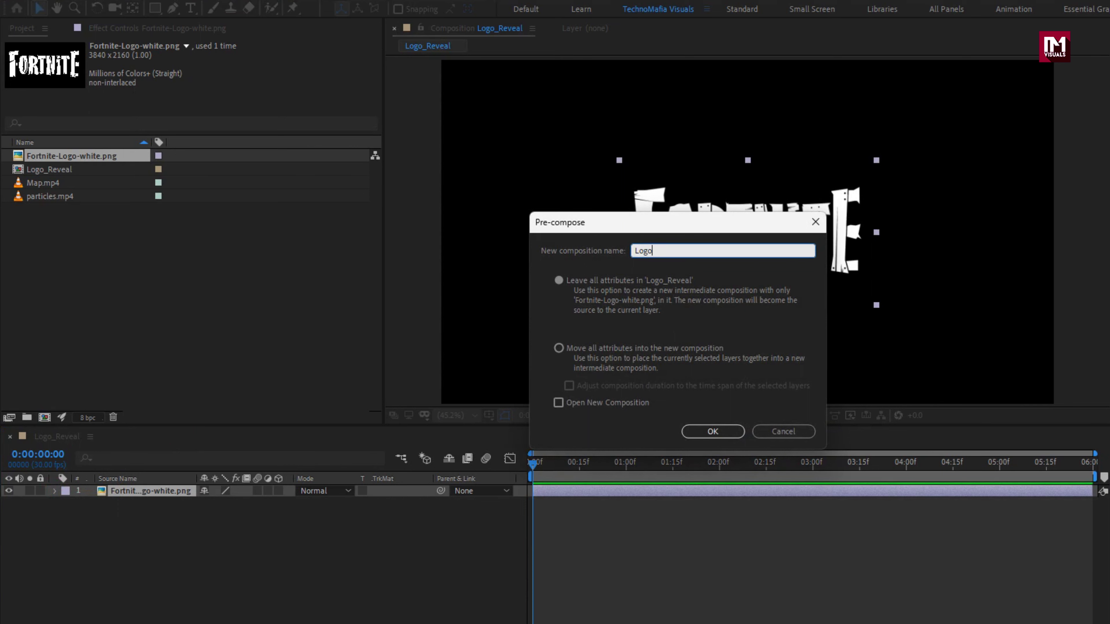
pyautogui.click(559, 348)
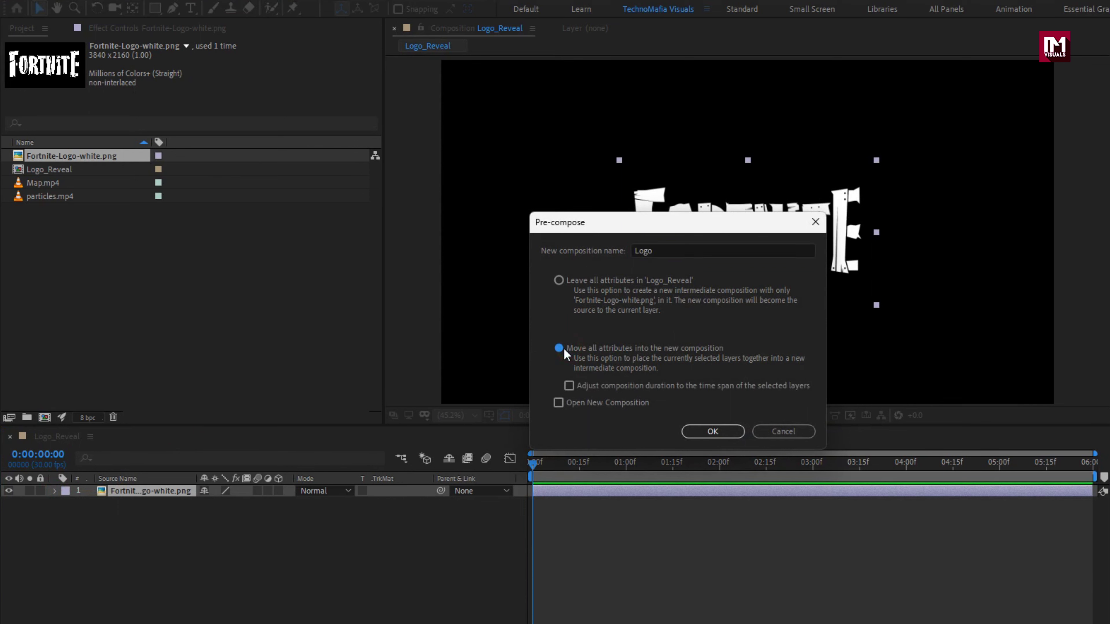
pyautogui.click(704, 431)
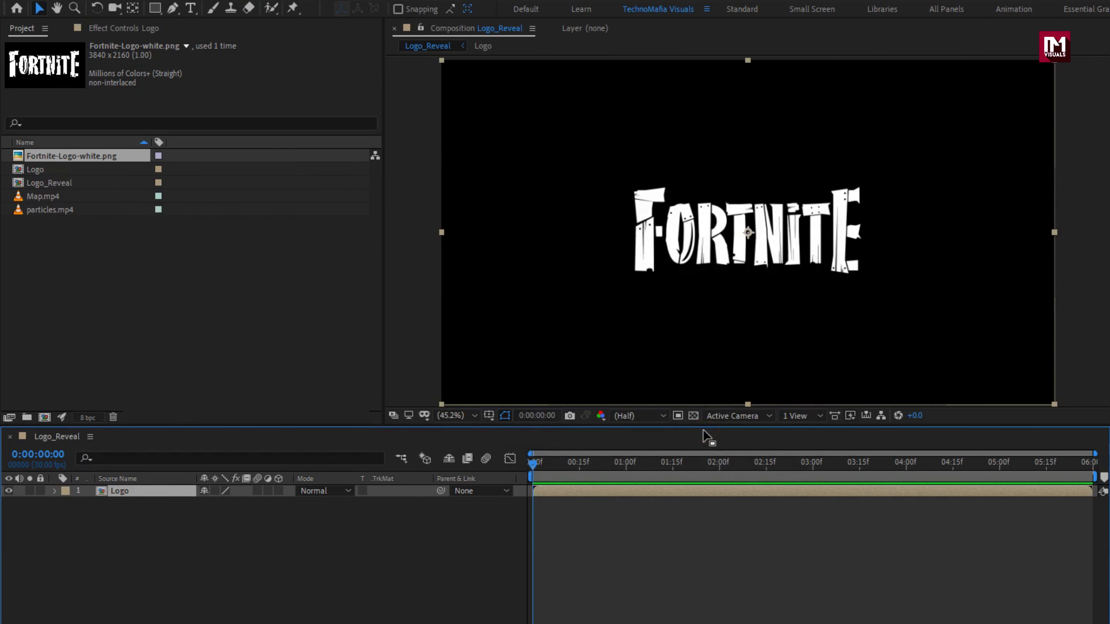
# Place Map.mp4 below the logo layer and pre-compose it into a comp named Map
pyautogui.click(43, 198)
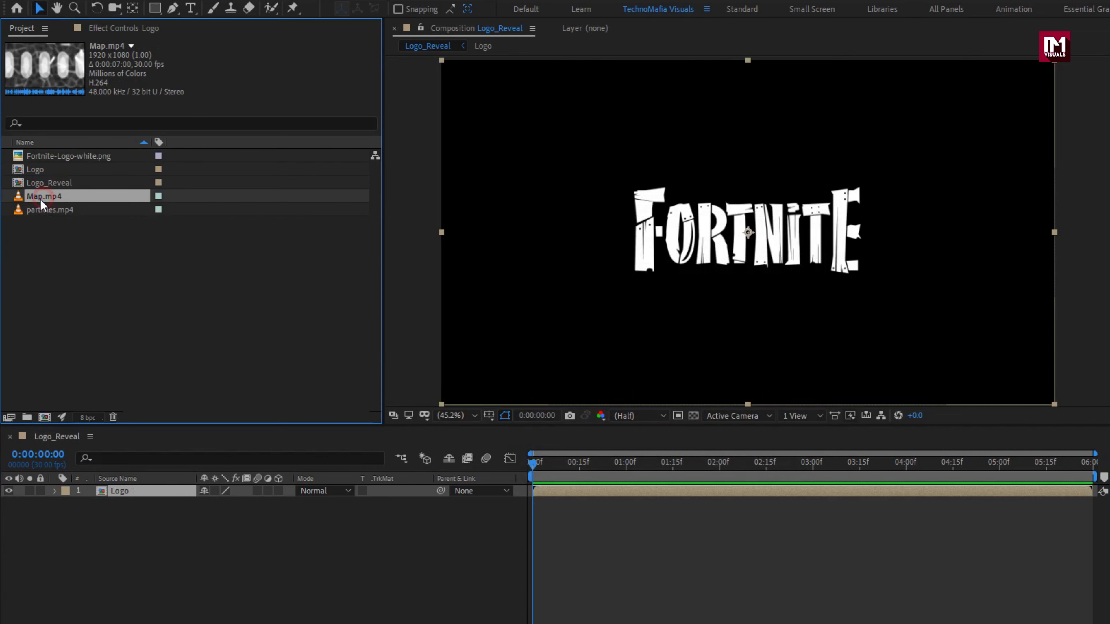
pyautogui.moveTo(38, 201); pyautogui.dragTo(136, 508)
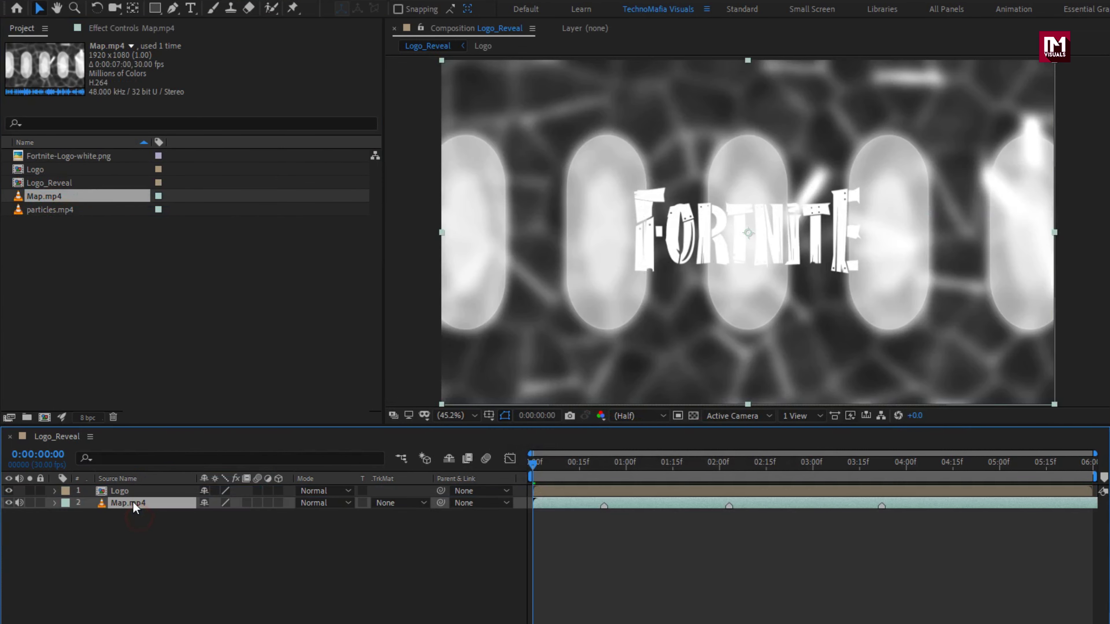
pyautogui.rightClick(135, 508)
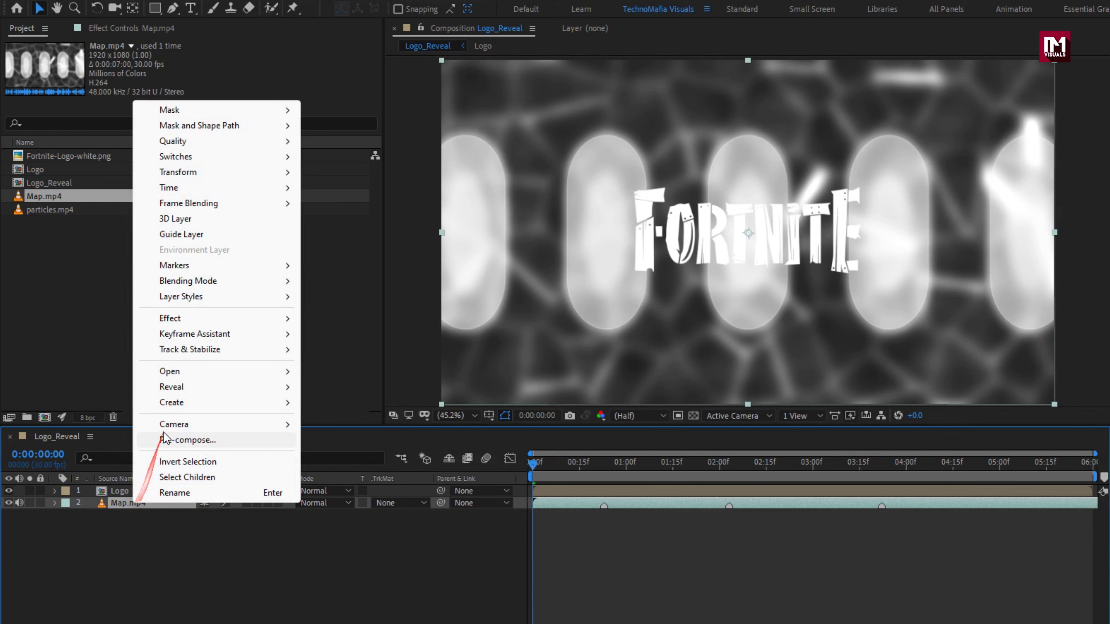
pyautogui.click(168, 439)
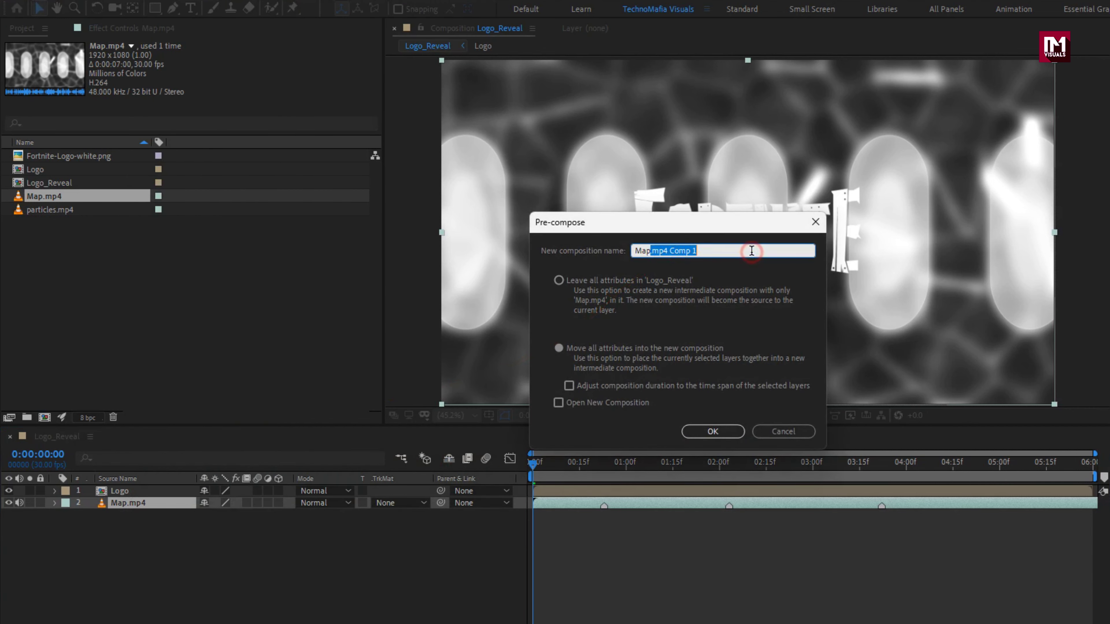
pyautogui.click(693, 433)
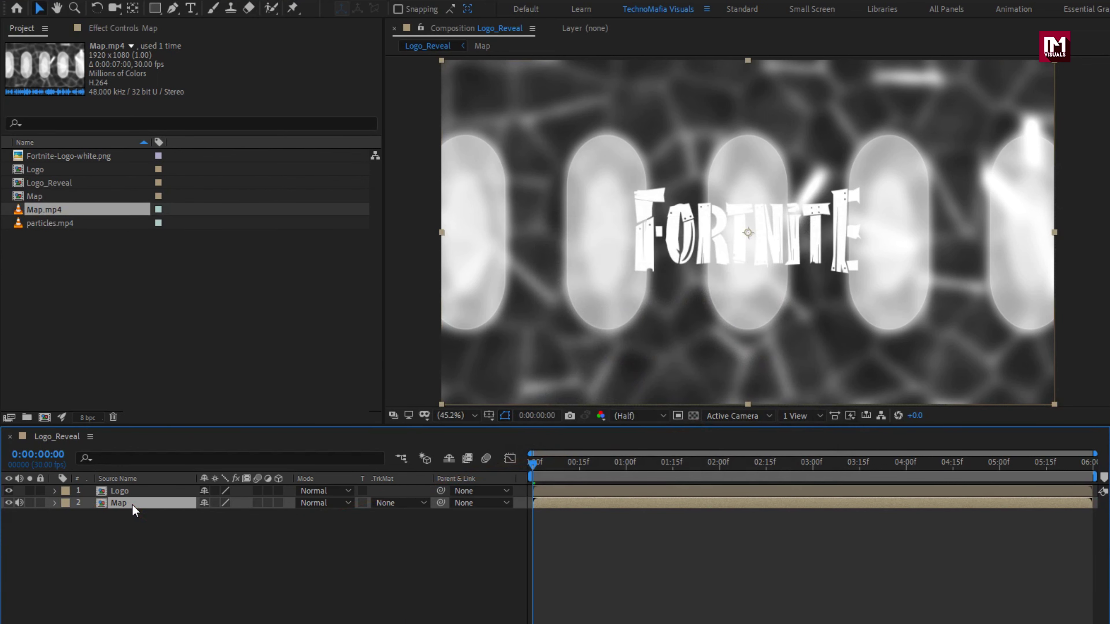
# Hide the Logo layer and apply CC Glass to the Map layer
pyautogui.click(8, 491)
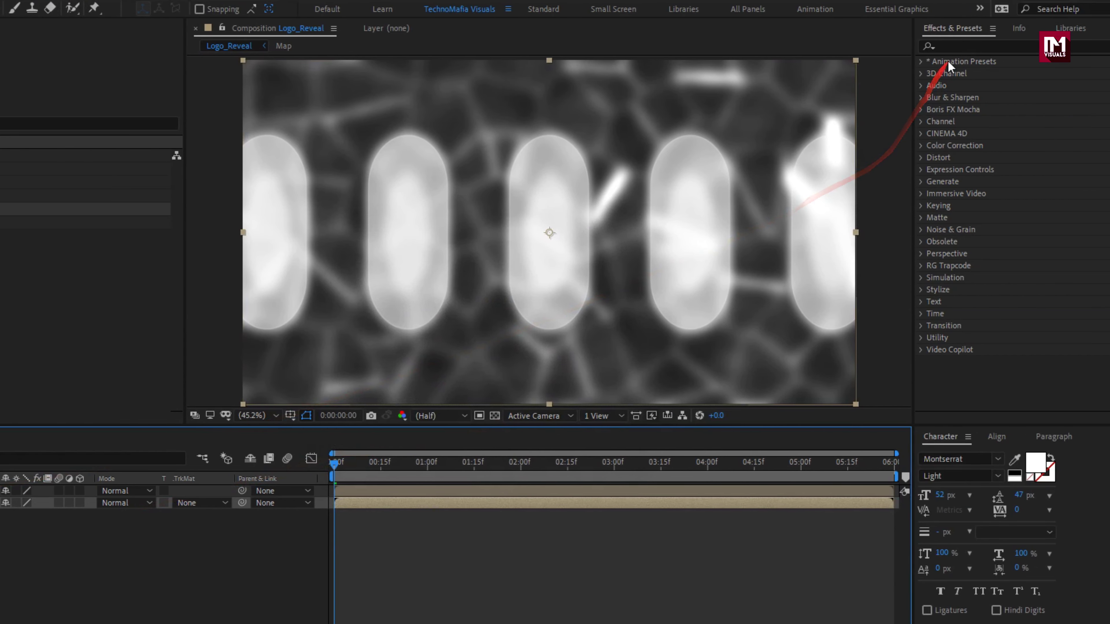
pyautogui.click(943, 44)
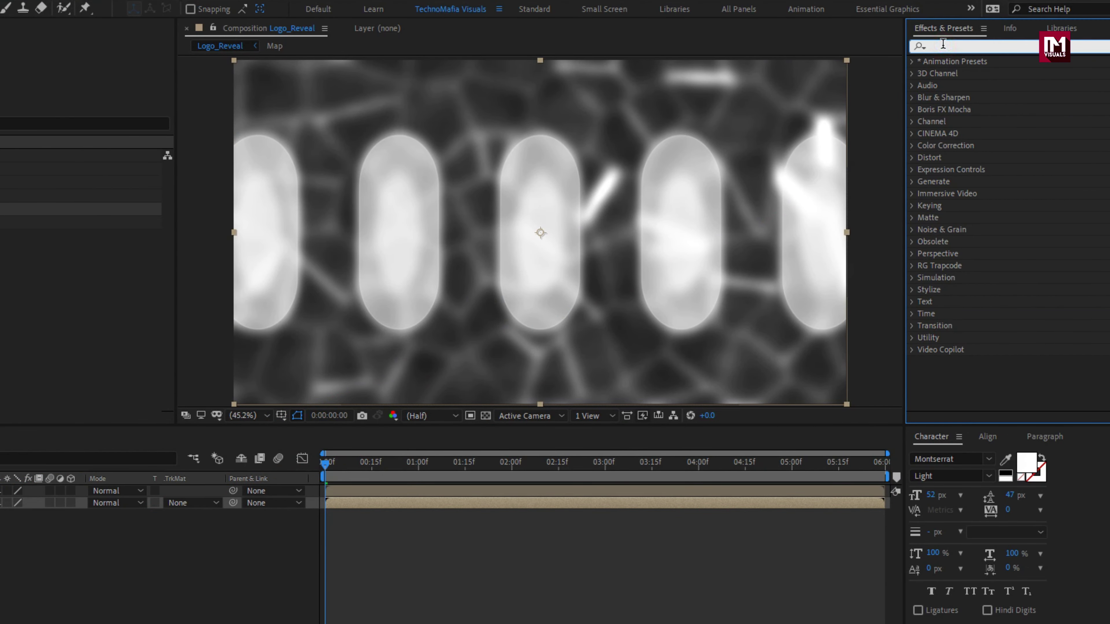
pyautogui.write('cc g')
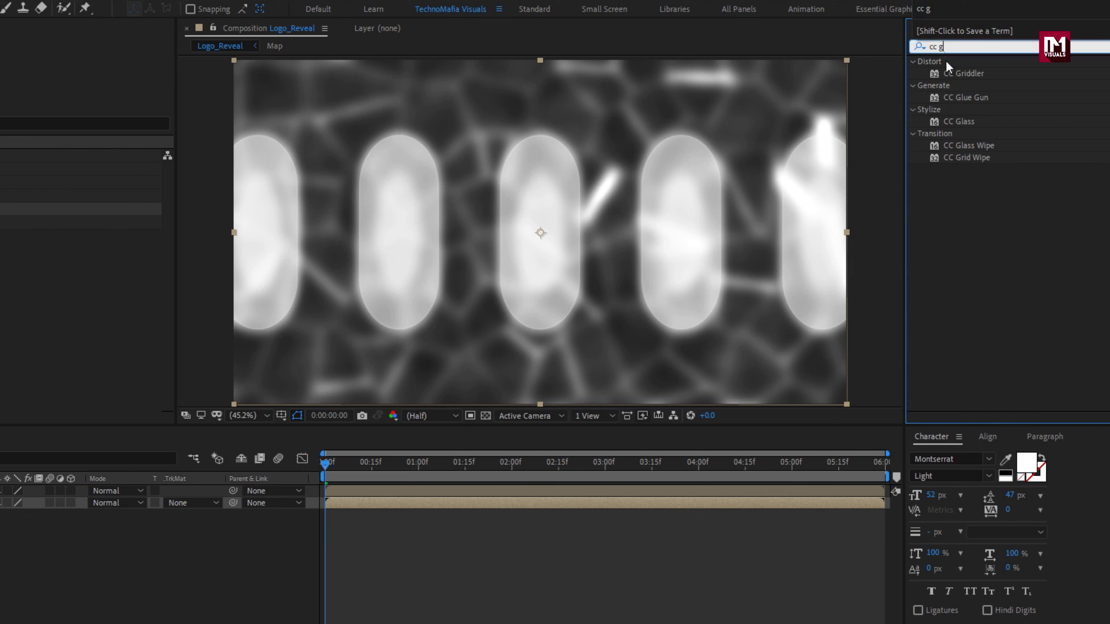
pyautogui.doubleClick(961, 122)
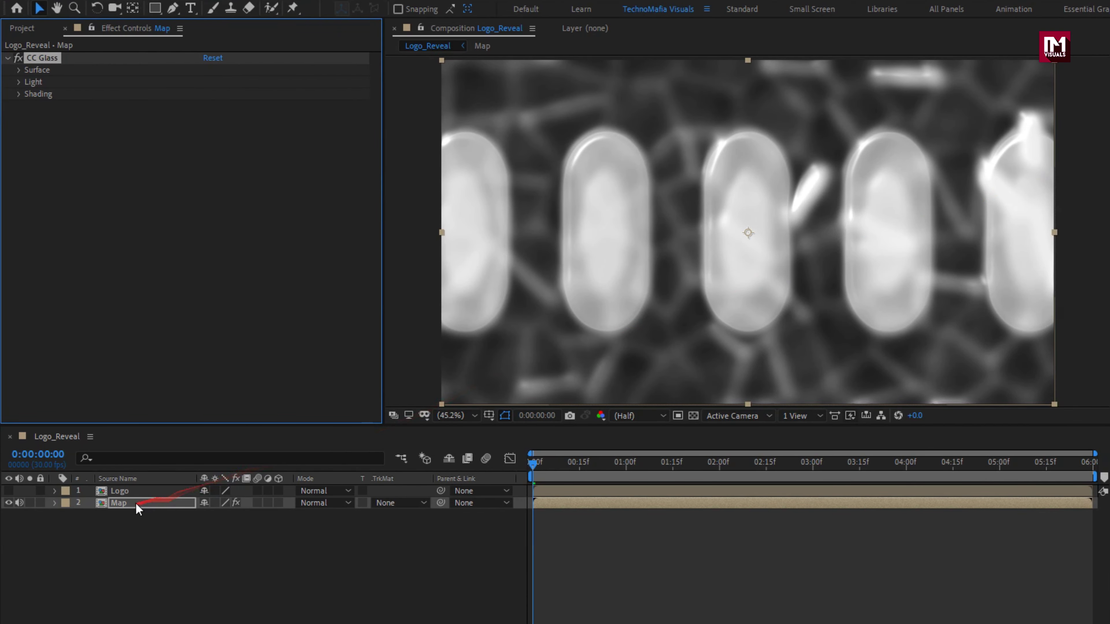
# Set the Map layer's track matte to Alpha Matte from the Logo layer
pyautogui.click(136, 503)
pyautogui.click(400, 502)
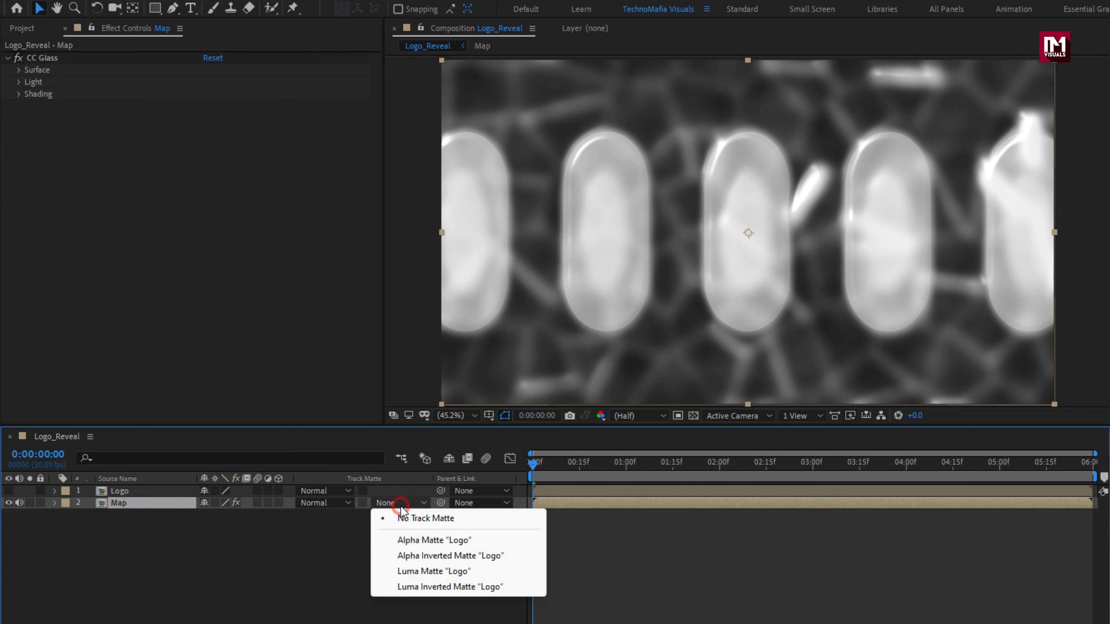
pyautogui.click(445, 539)
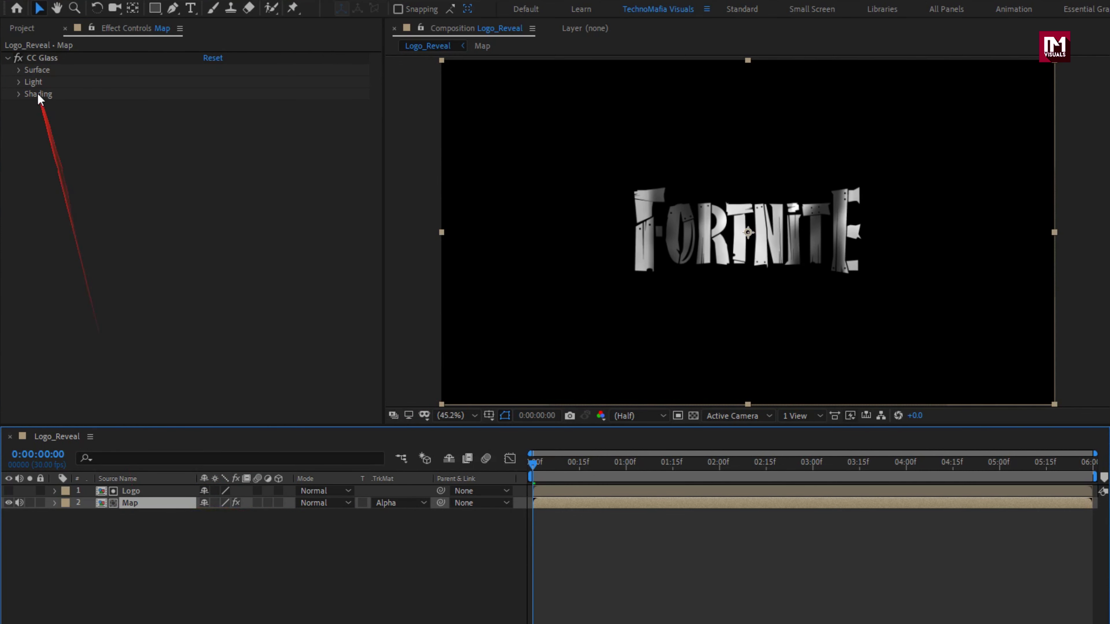
# Set the CC Glass Bump Map to the Logo layer's alpha channel
pyautogui.click(18, 70)
pyautogui.click(240, 81)
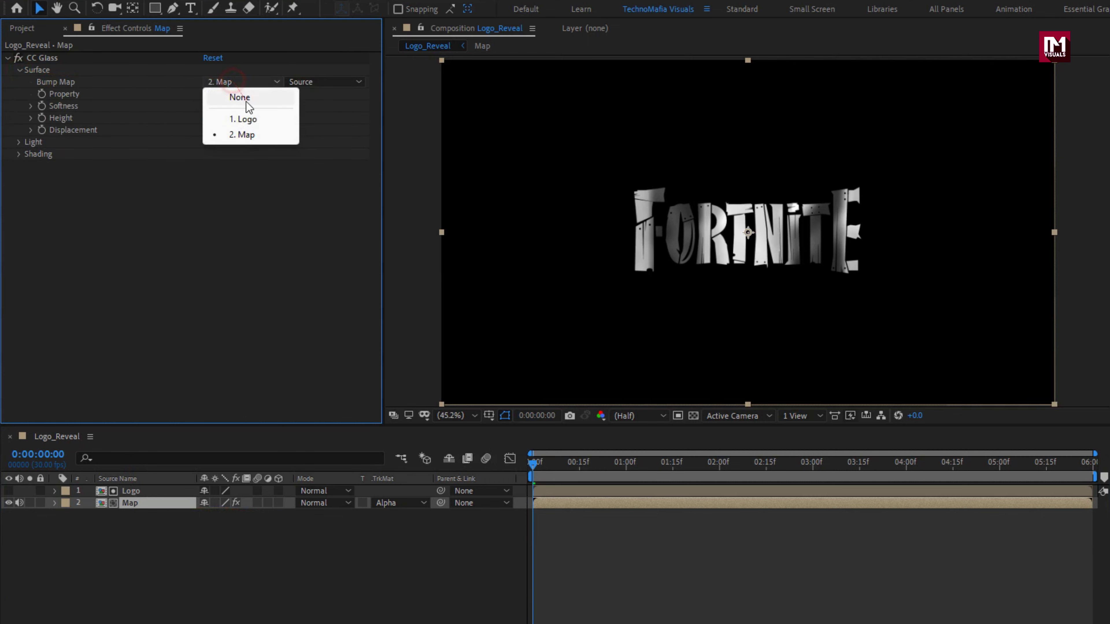
pyautogui.click(253, 120)
pyautogui.click(240, 94)
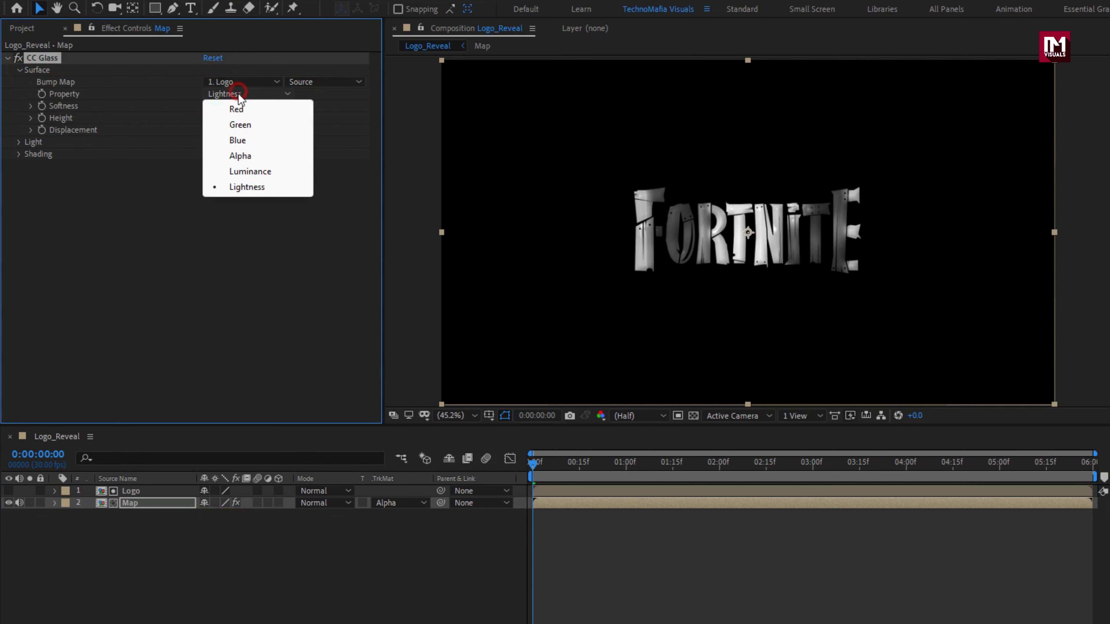
pyautogui.click(261, 155)
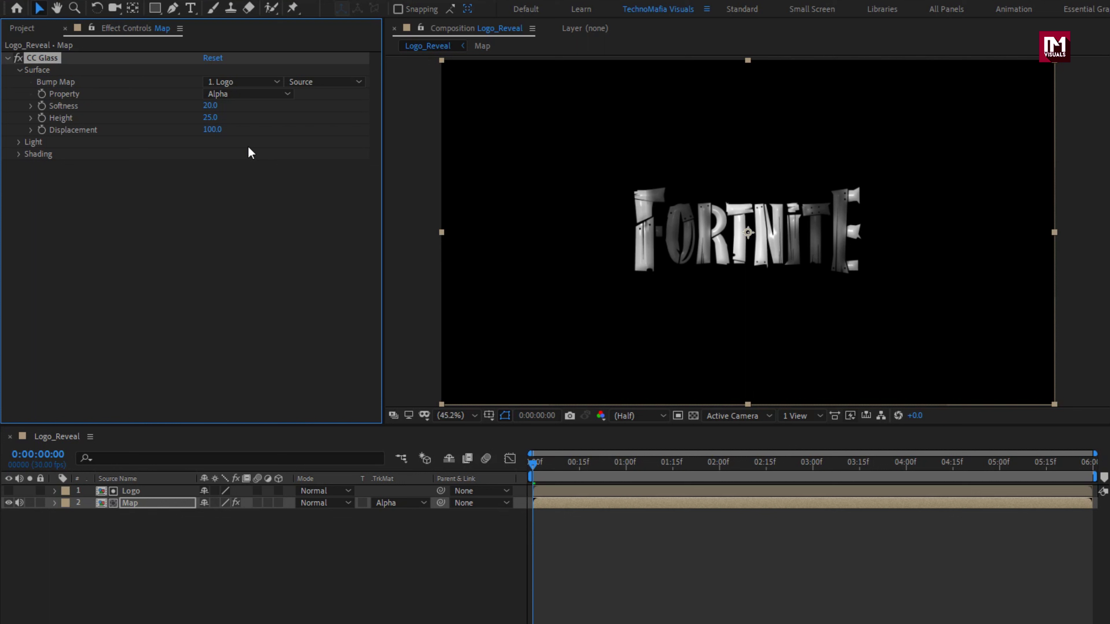
# Enter CC Glass Softness 1, Height -20 and Displacement -500
pyautogui.write('1')
pyautogui.press('Return')
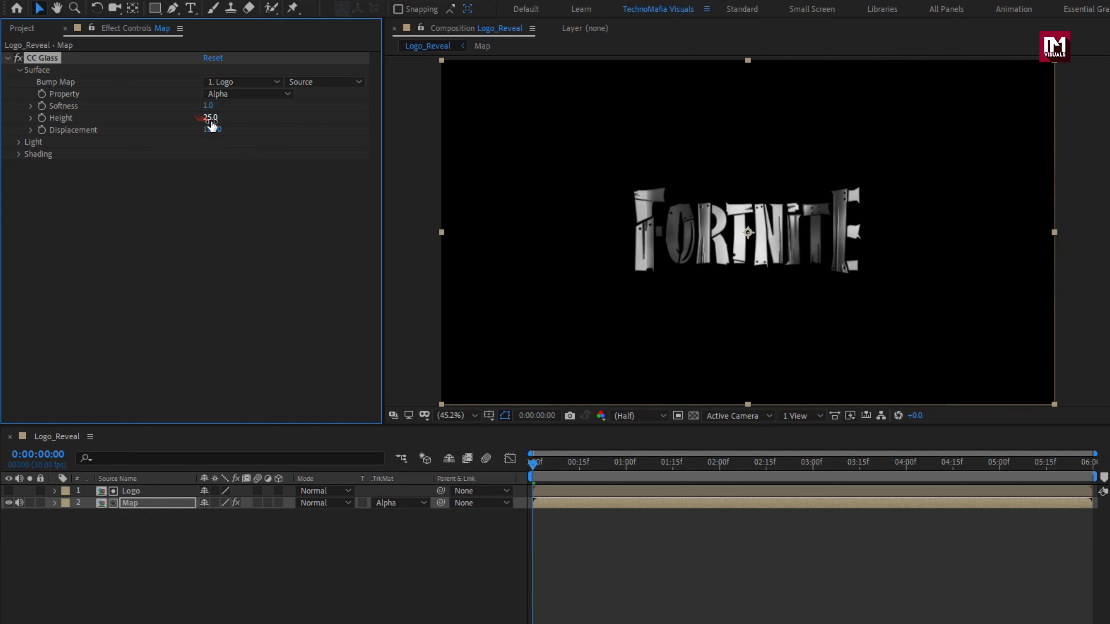
pyautogui.click(211, 118)
pyautogui.write('-20')
pyautogui.press('Return')
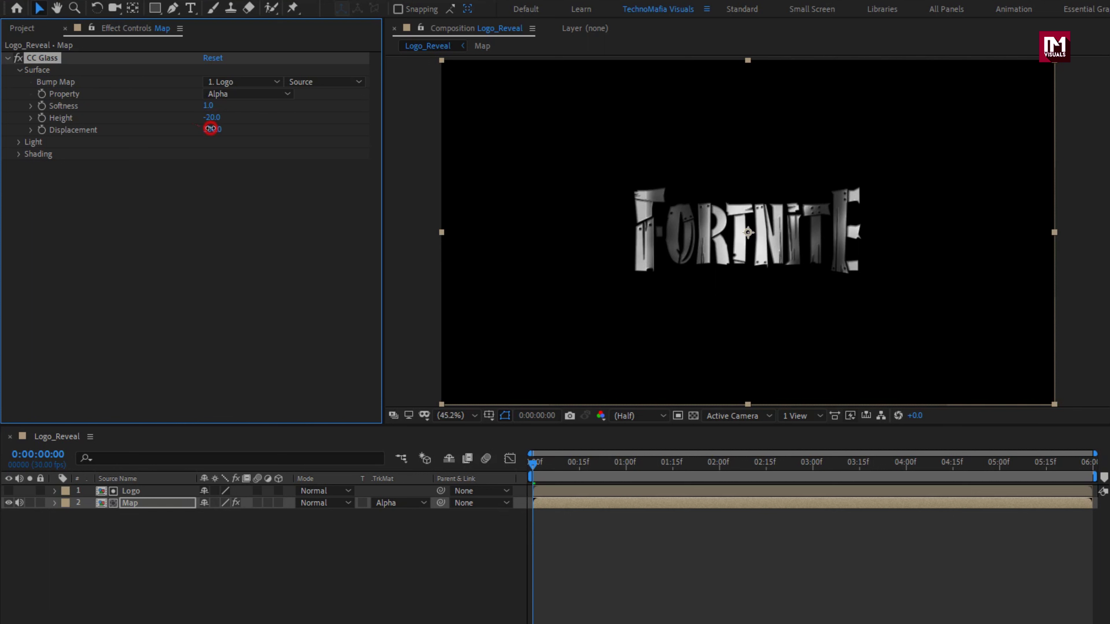
pyautogui.write('-500')
pyautogui.press('Return')
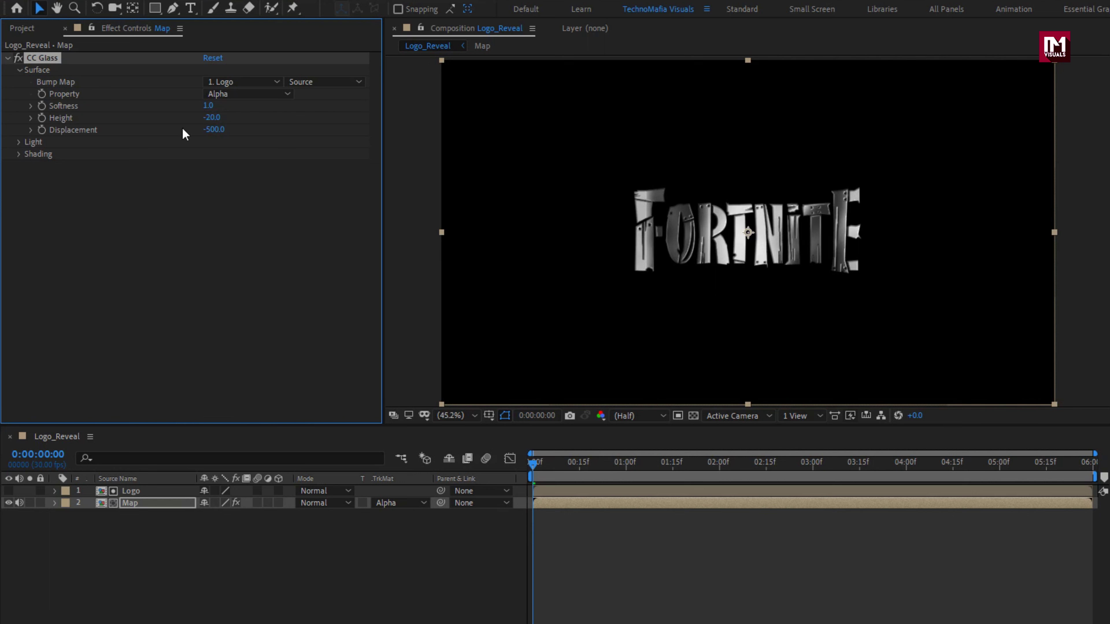
pyautogui.click(10, 60)
# Search for CC Blobbylize and apply it to the Map layer
pyautogui.click(950, 47)
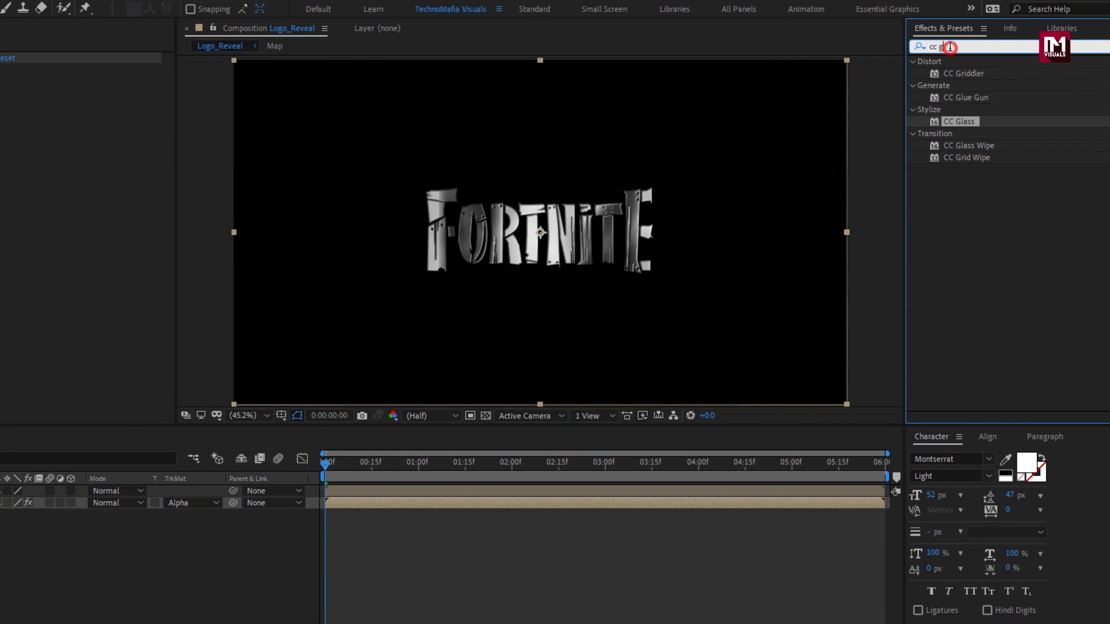
pyautogui.press('BackSpace')
pyautogui.write('bl')
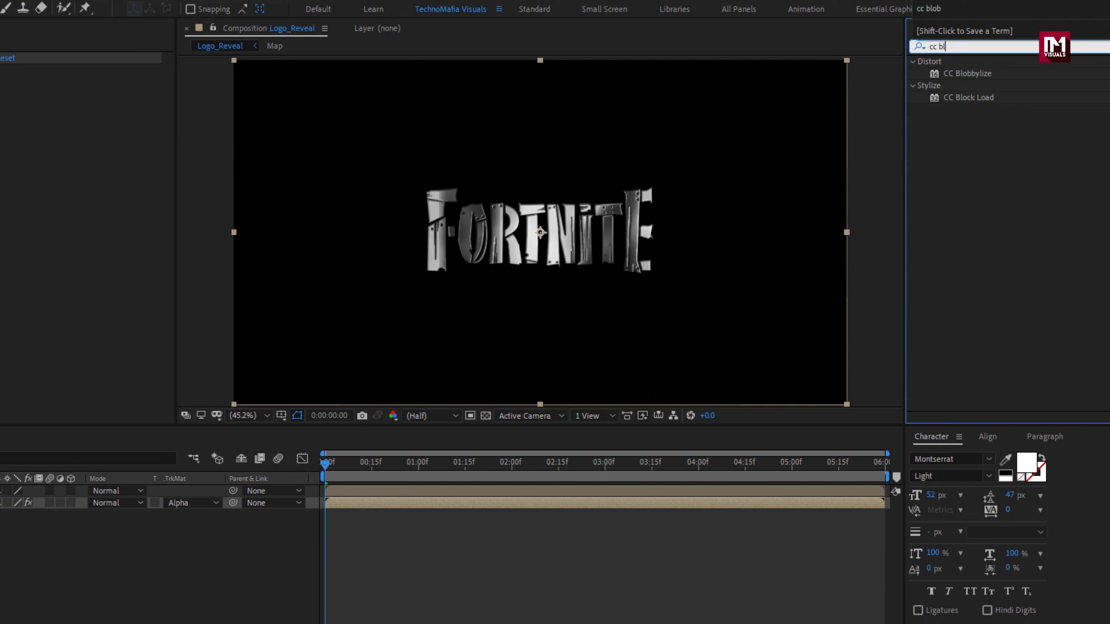
pyautogui.doubleClick(978, 74)
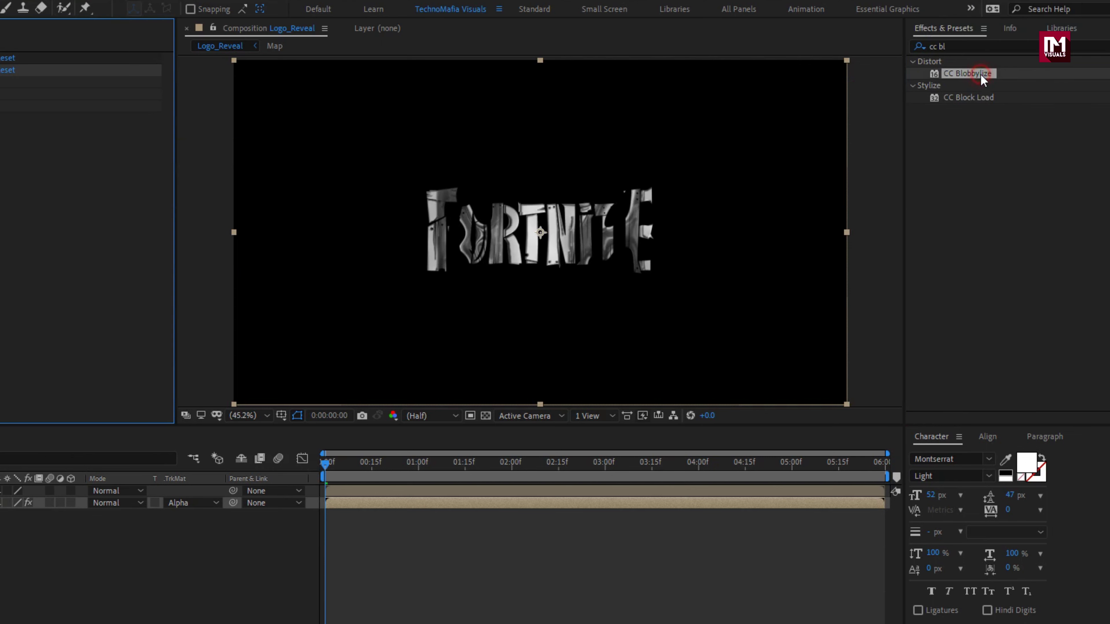
# Set Blobbylize's Blob Layer to Logo alpha, with Softness 10 and Cut Away 0
pyautogui.click(20, 82)
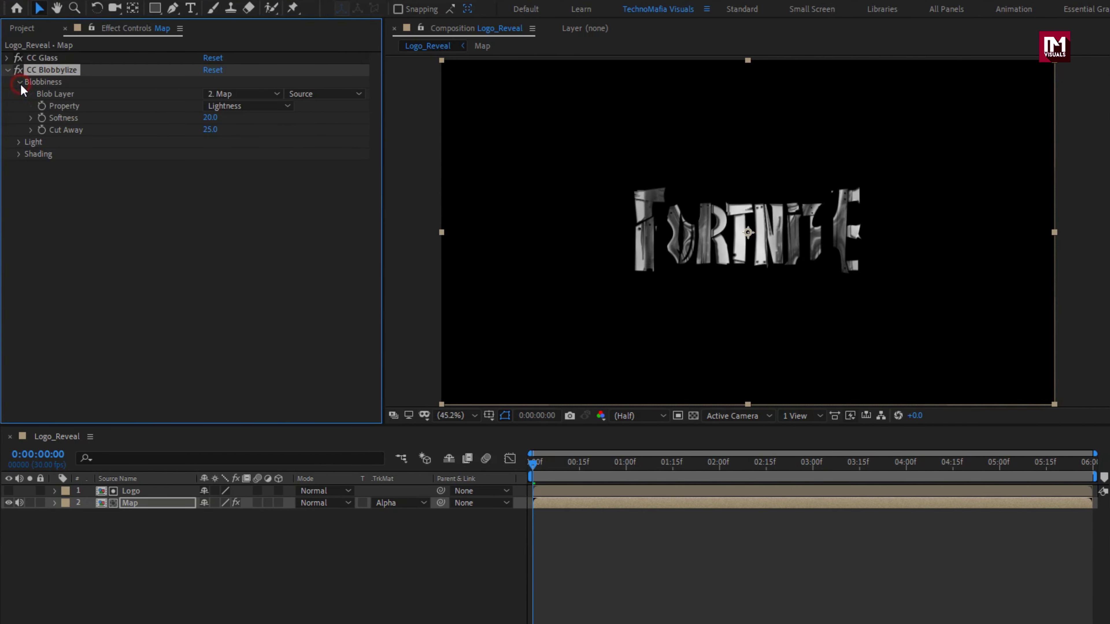
pyautogui.click(227, 97)
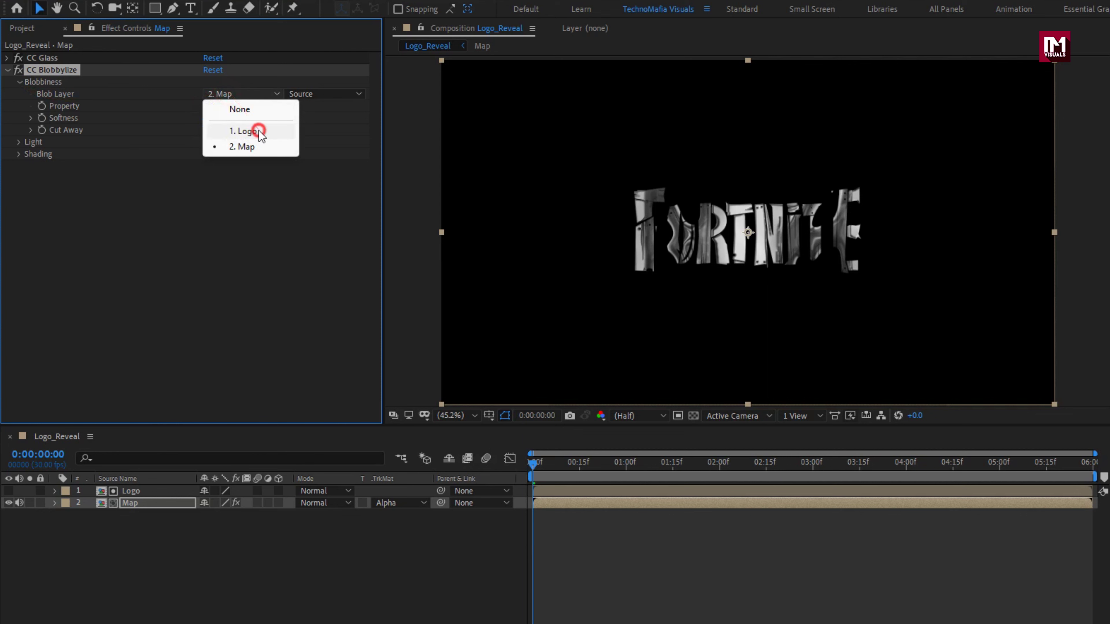
pyautogui.click(258, 129)
pyautogui.click(249, 107)
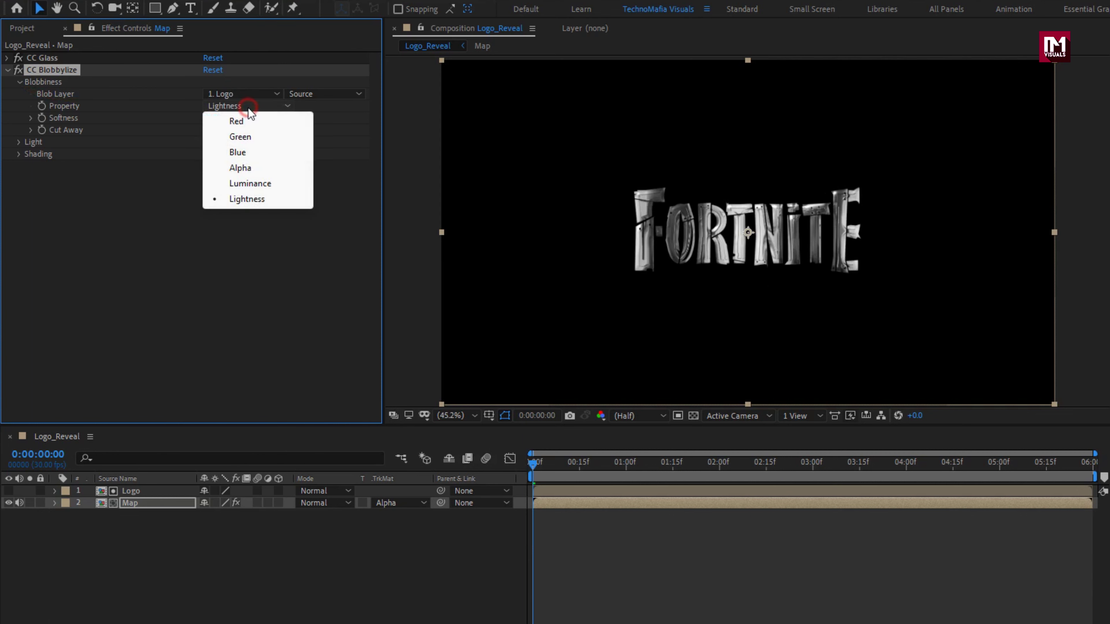
pyautogui.click(257, 162)
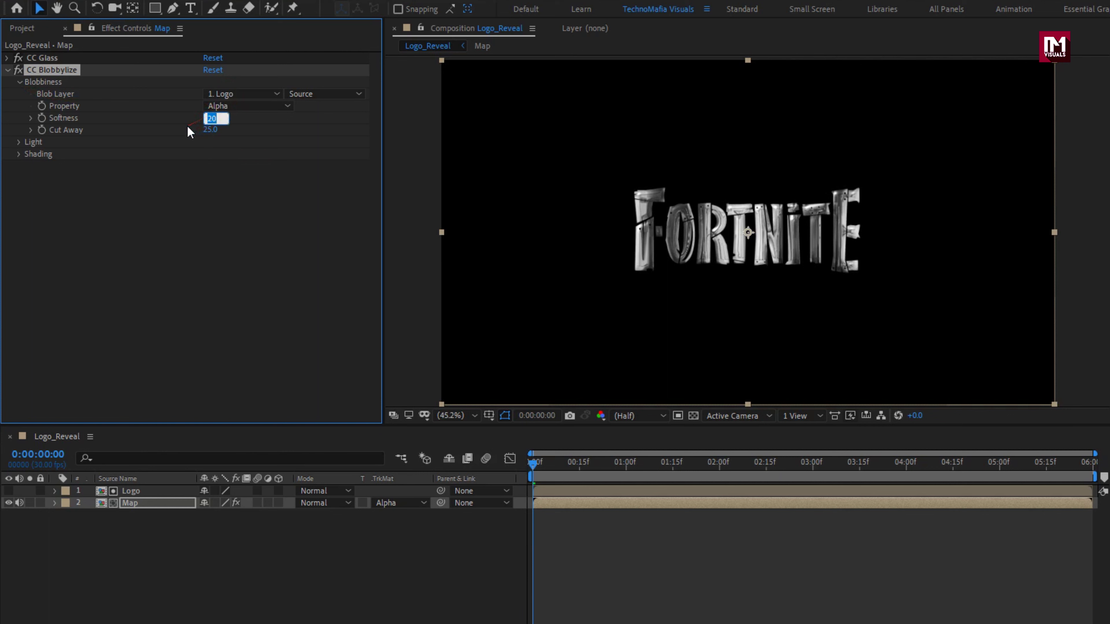
pyautogui.write('10')
pyautogui.press('Return')
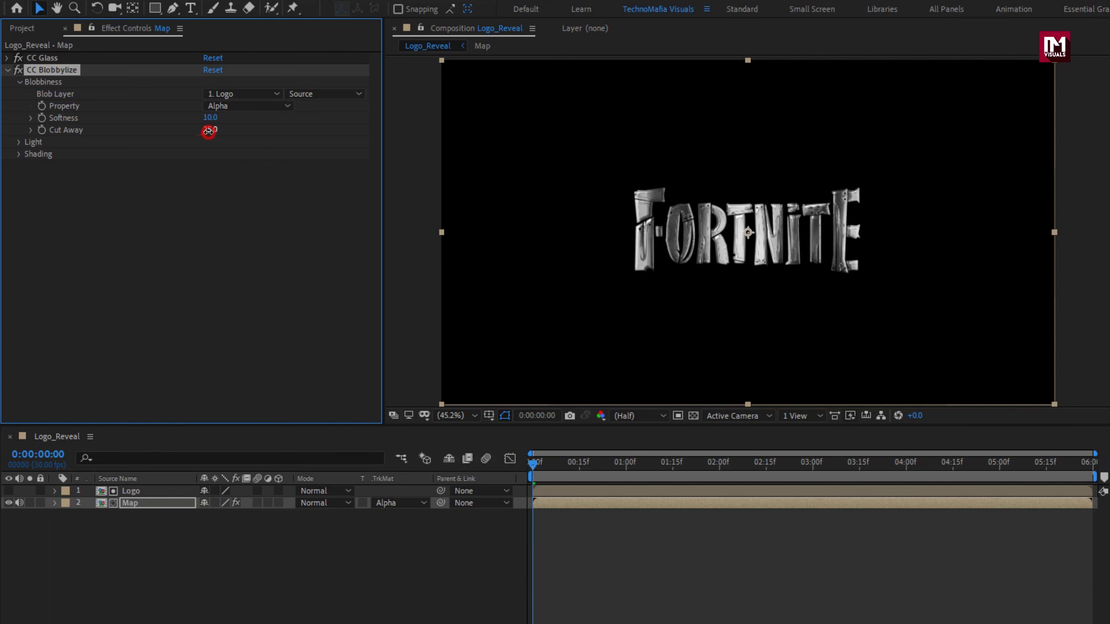
pyautogui.write('0')
pyautogui.press('Return')
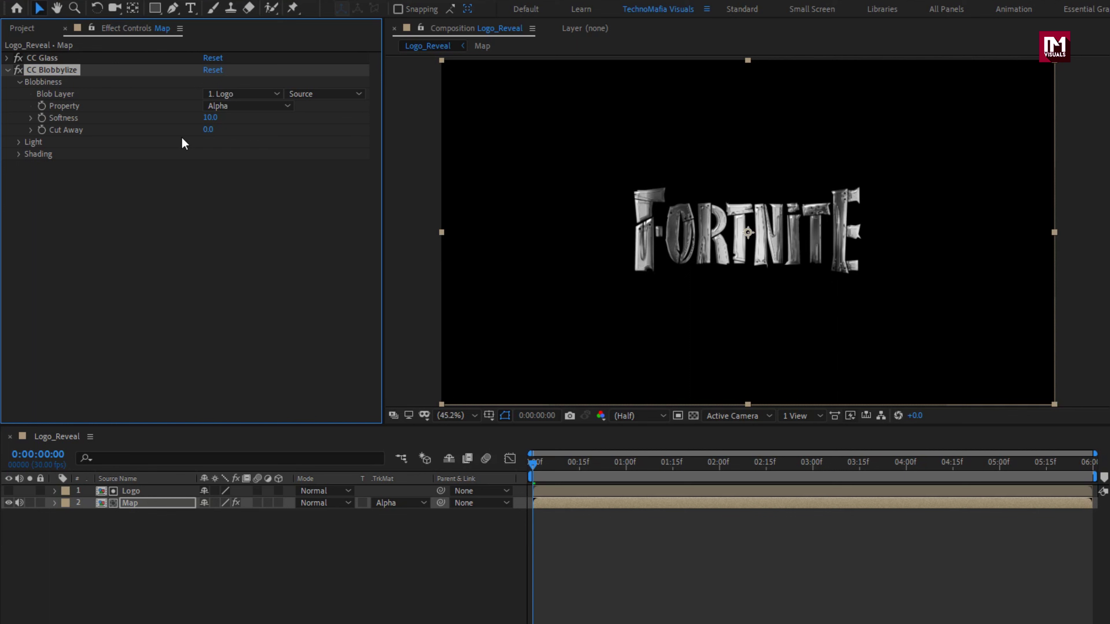
# At 0:00:03:23, unhide the Logo layer and switch its blend mode to Add
pyautogui.moveTo(634, 463); pyautogui.dragTo(806, 462)
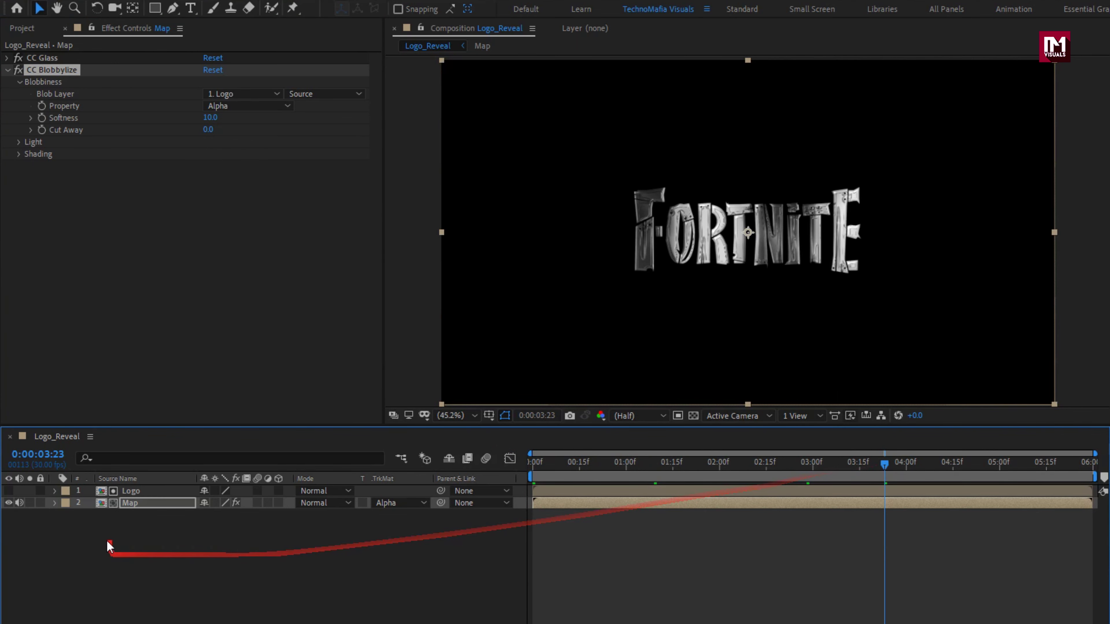
pyautogui.click(131, 491)
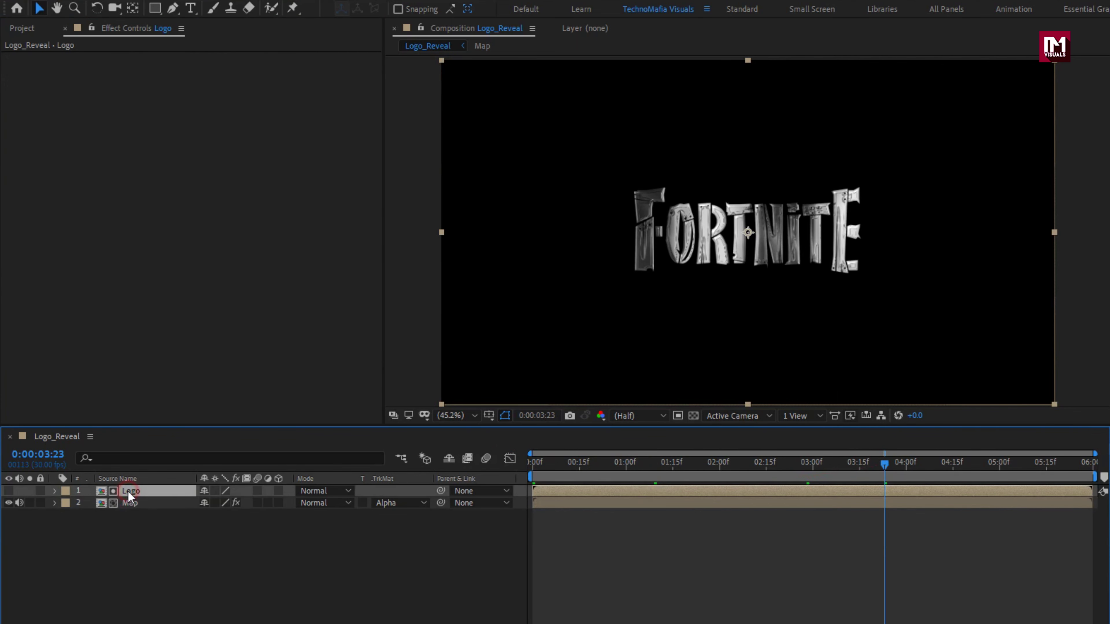
pyautogui.click(9, 491)
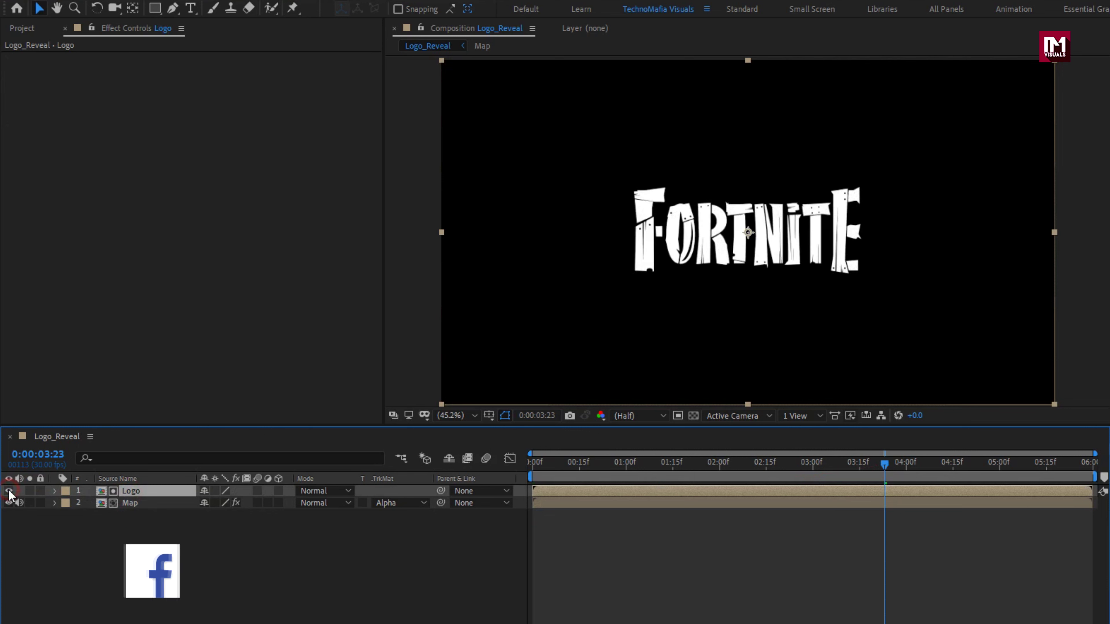
pyautogui.click(329, 491)
pyautogui.click(364, 221)
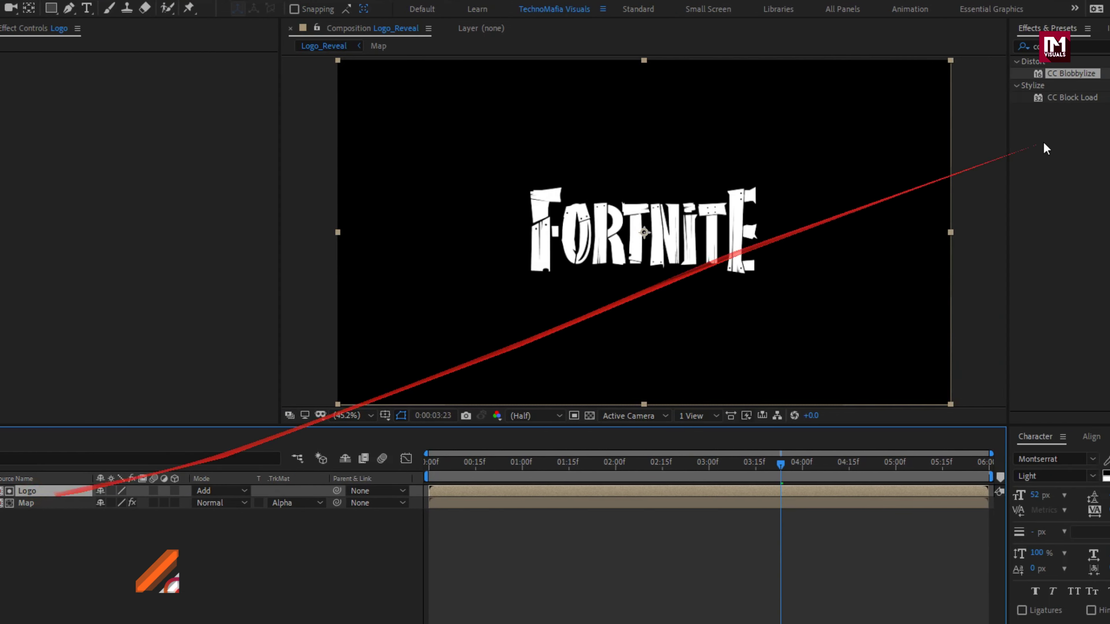
# Apply a Tint effect to the Logo layer, mapping white to black
pyautogui.click(1044, 46)
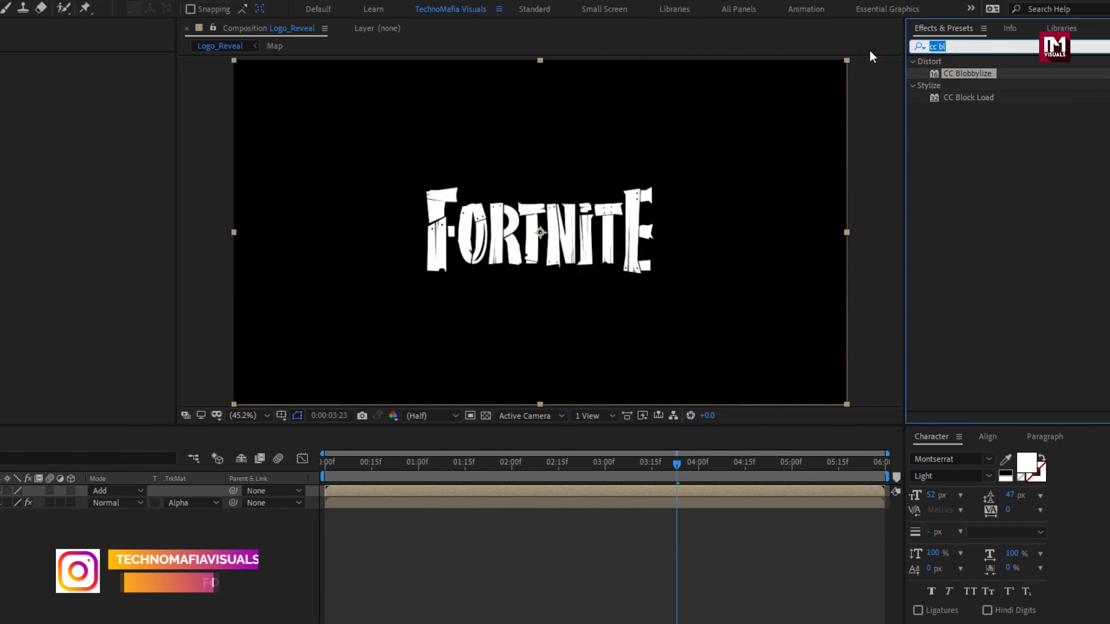
pyautogui.write('tint')
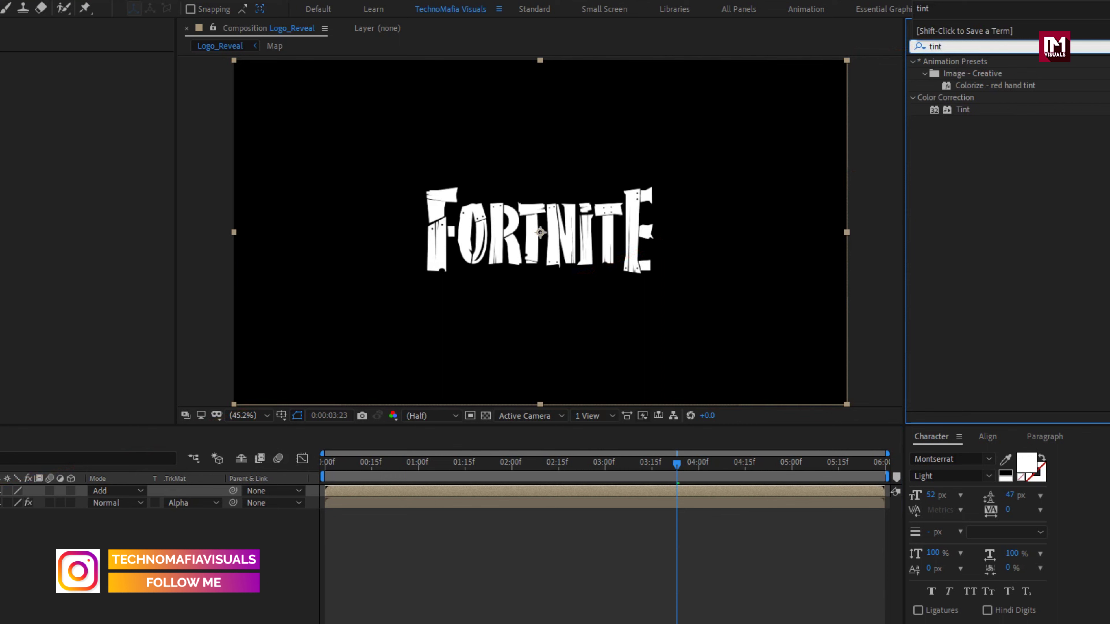
pyautogui.doubleClick(964, 109)
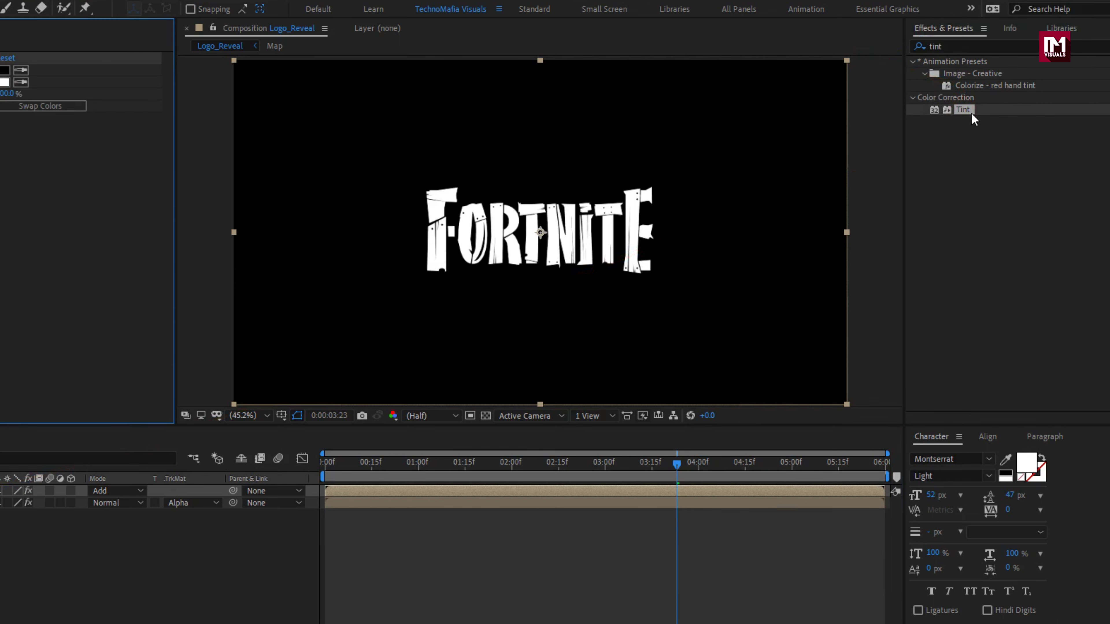
pyautogui.click(6, 83)
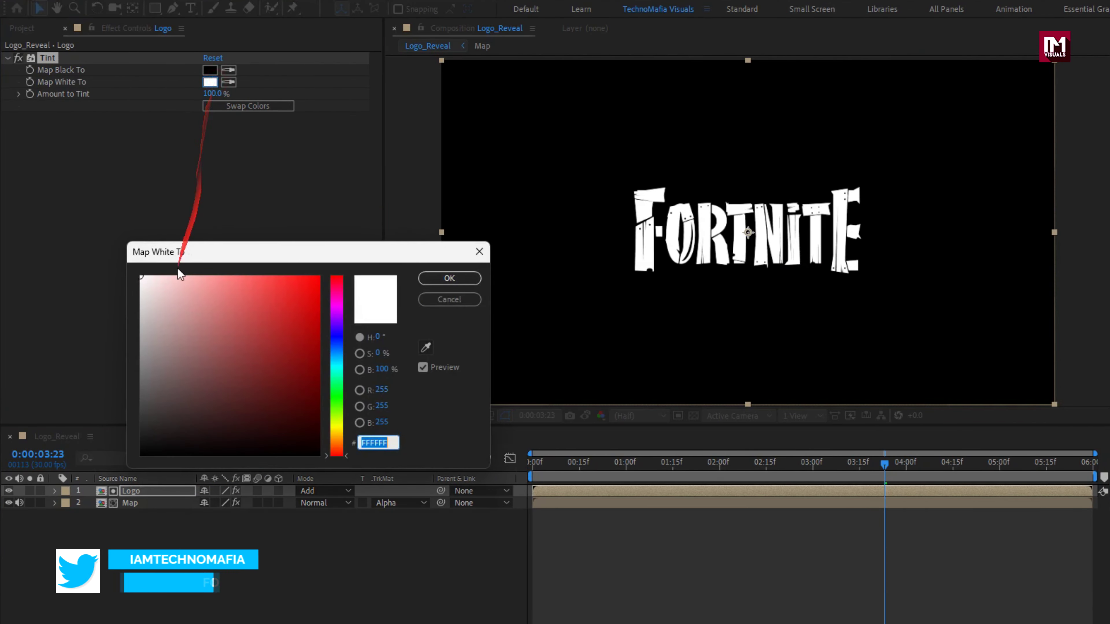
pyautogui.moveTo(180, 275); pyautogui.dragTo(132, 481)
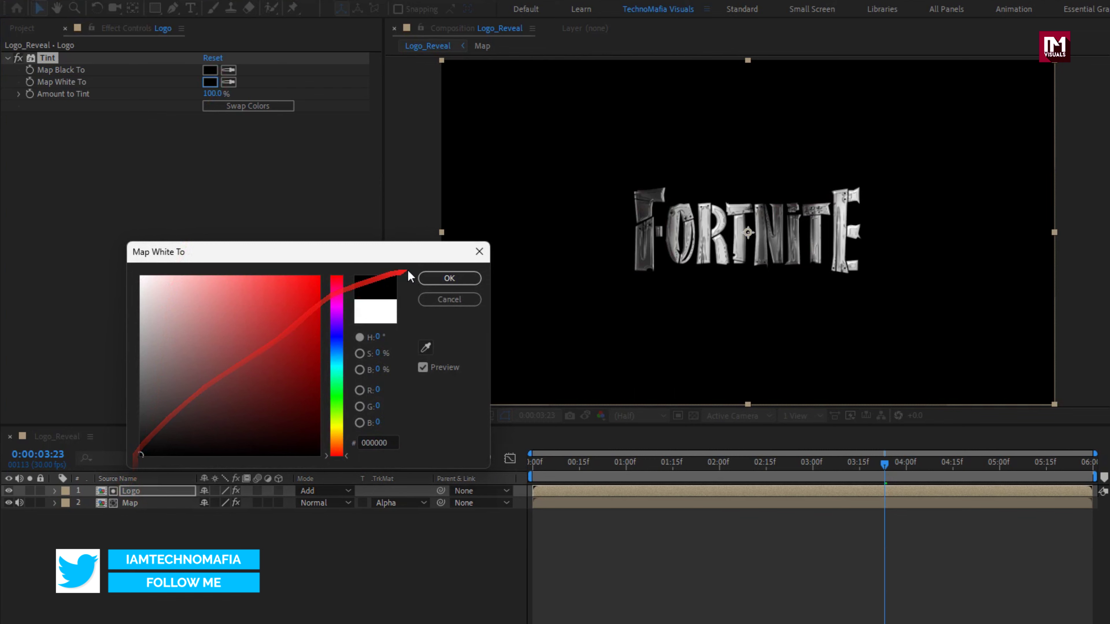
pyautogui.click(449, 278)
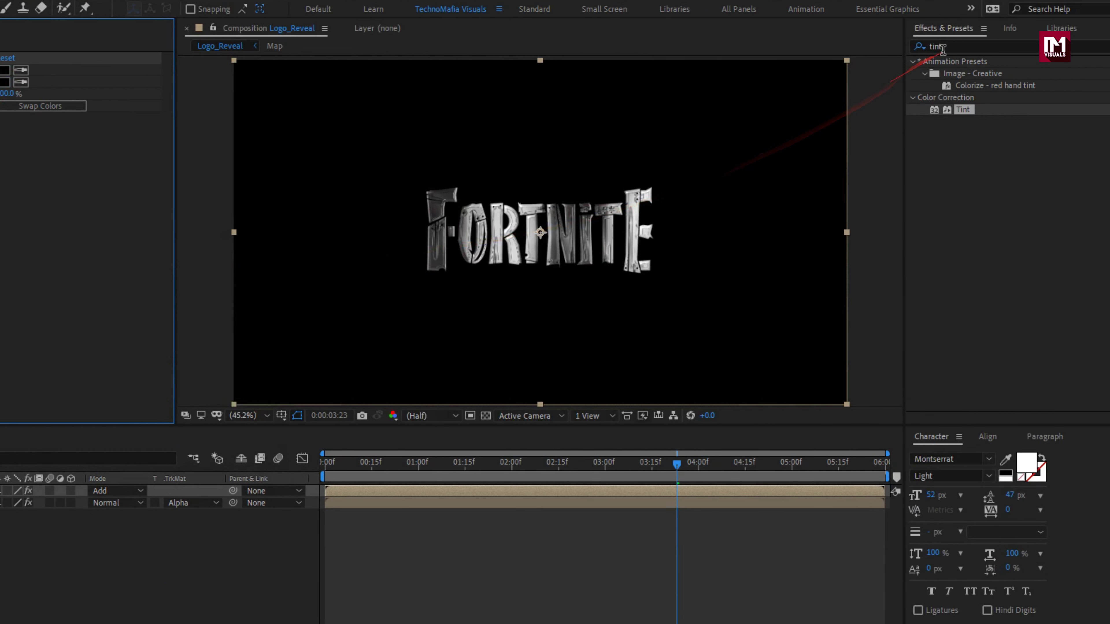
# Add Bevel Alpha with Edge Thickness 3, Light Angle -15° and Light Intensity 1.00
pyautogui.click(920, 46)
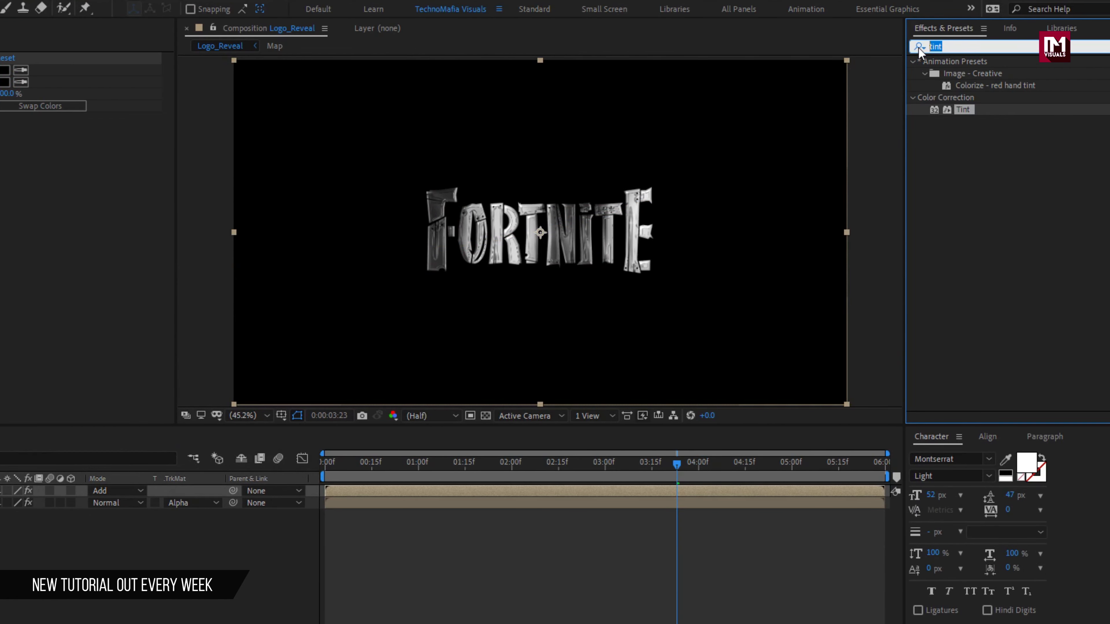
pyautogui.write('bev')
pyautogui.doubleClick(965, 194)
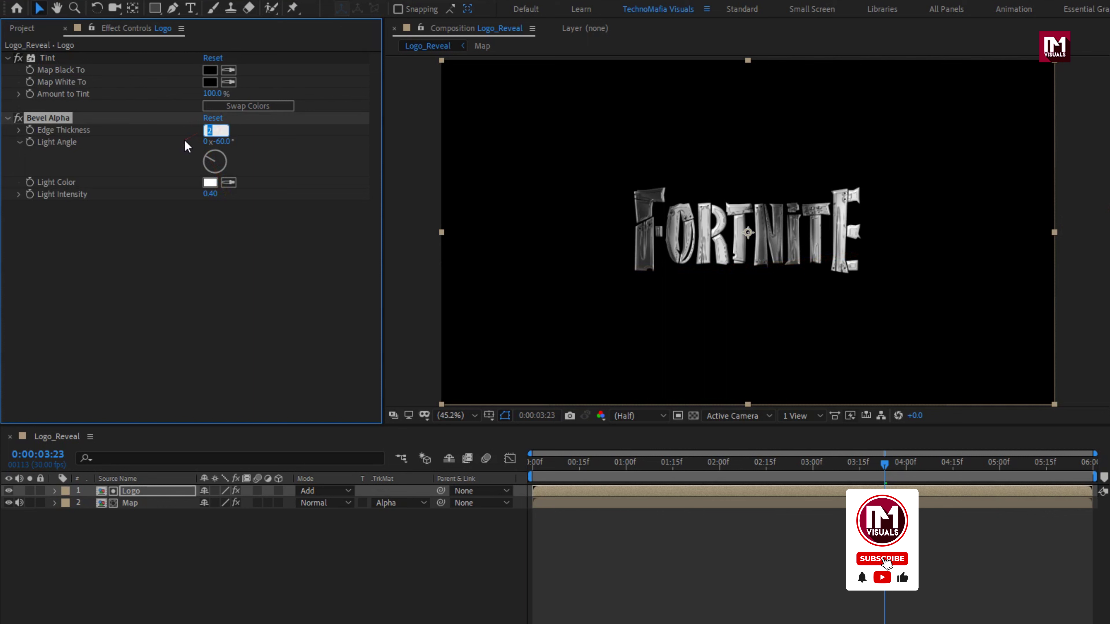
pyautogui.write('3')
pyautogui.press('Return')
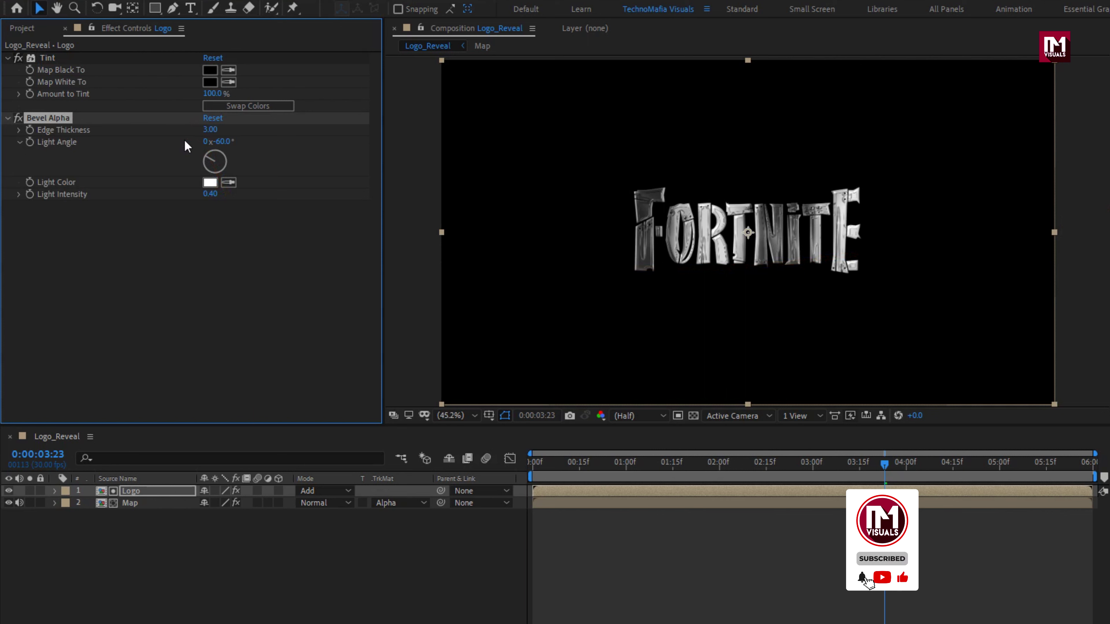
pyautogui.click(223, 142)
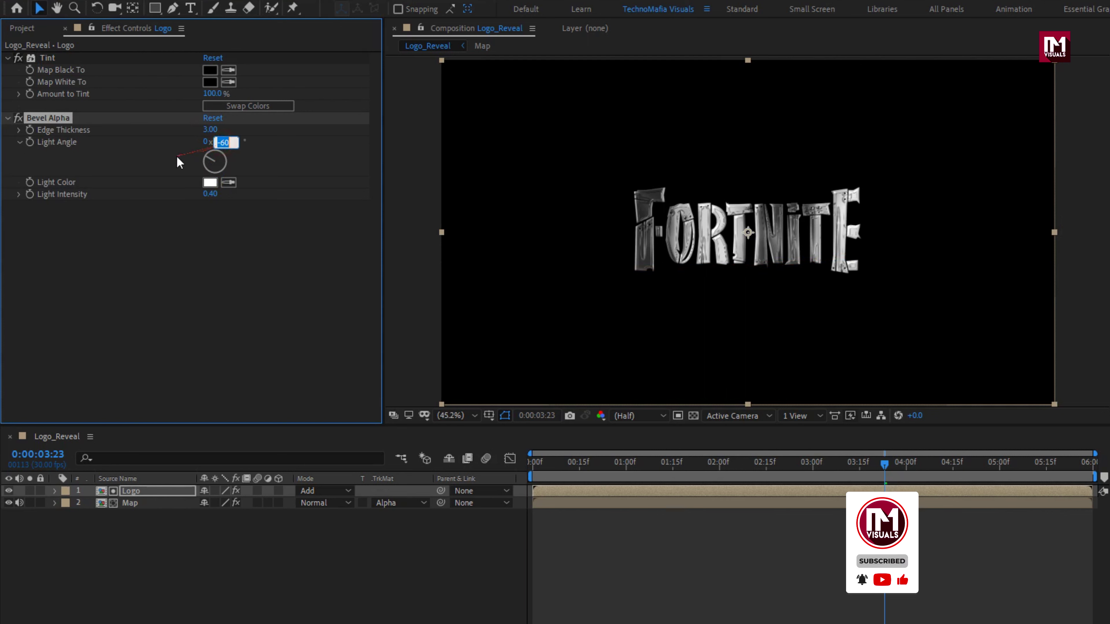
pyautogui.press('Return')
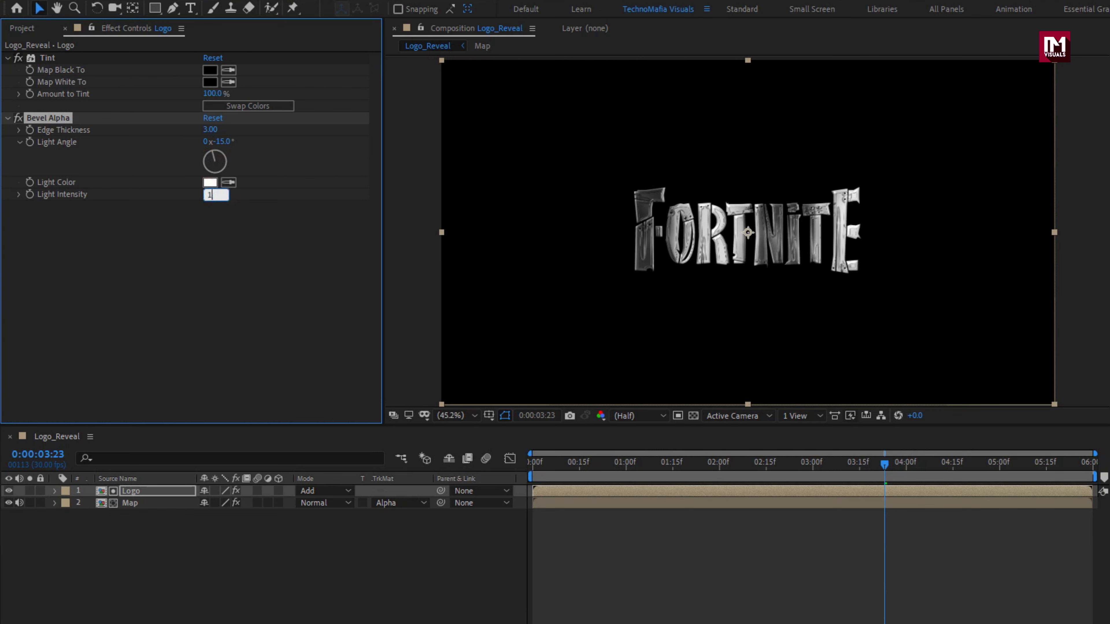
pyautogui.press('Return')
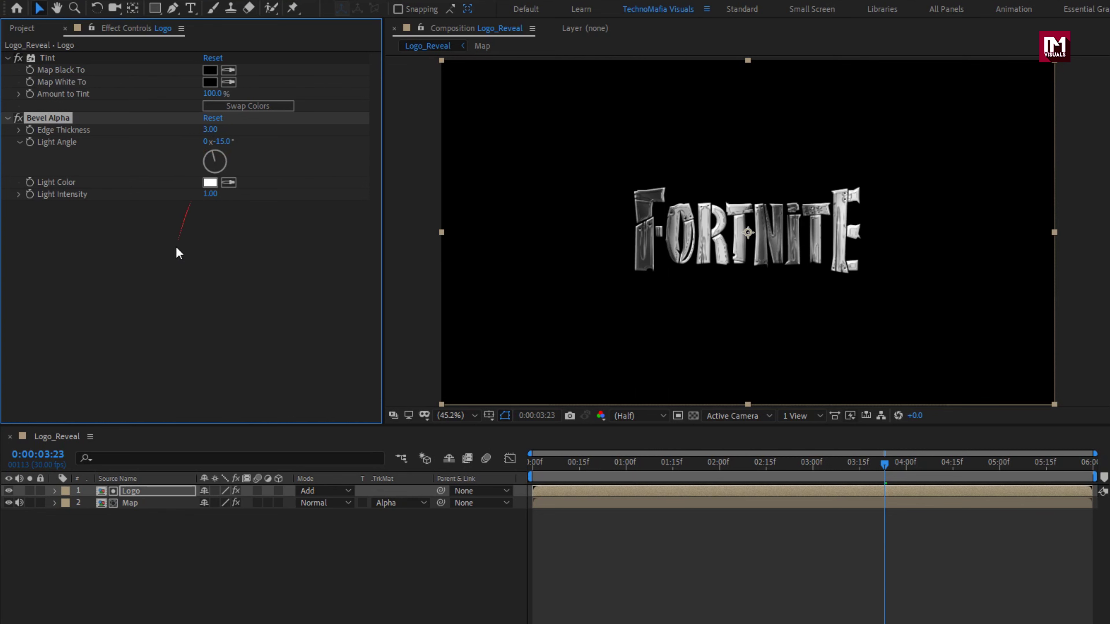
pyautogui.click(189, 525)
# Create a new adjustment layer and apply the Tritone effect to it
pyautogui.rightClick(191, 525)
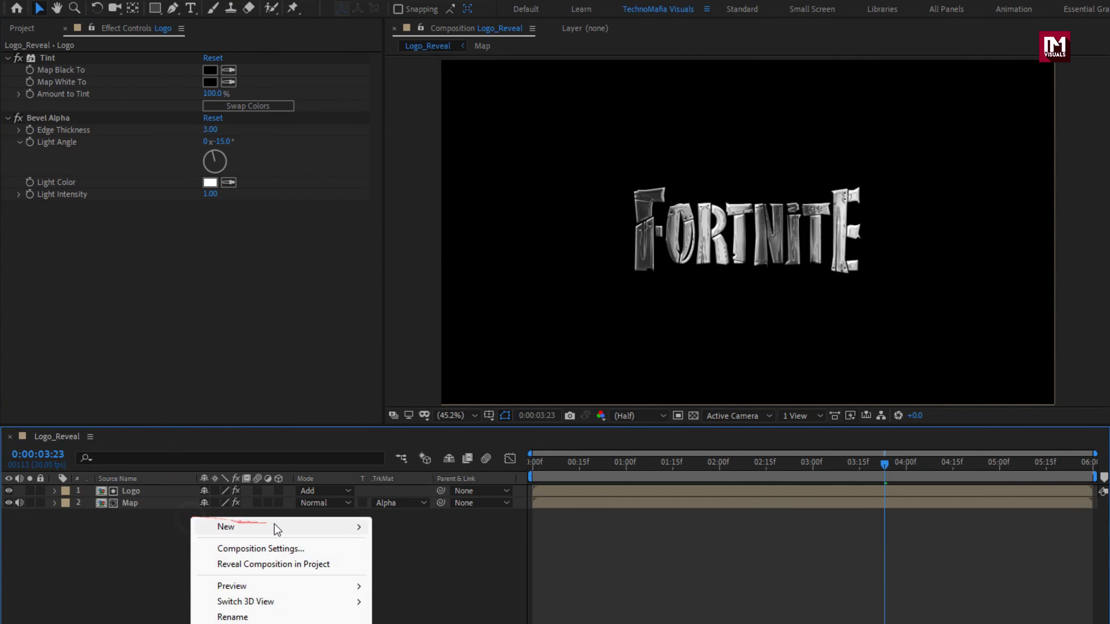
pyautogui.moveTo(276, 527)
pyautogui.click(365, 565)
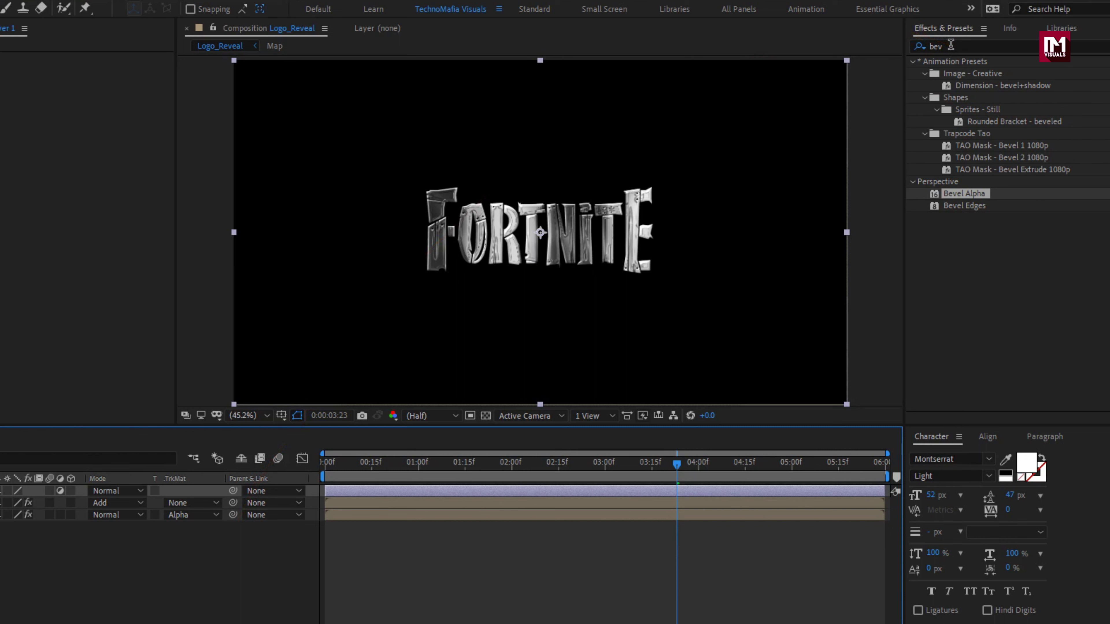
pyautogui.moveTo(950, 44); pyautogui.dragTo(893, 46)
pyautogui.write('trit')
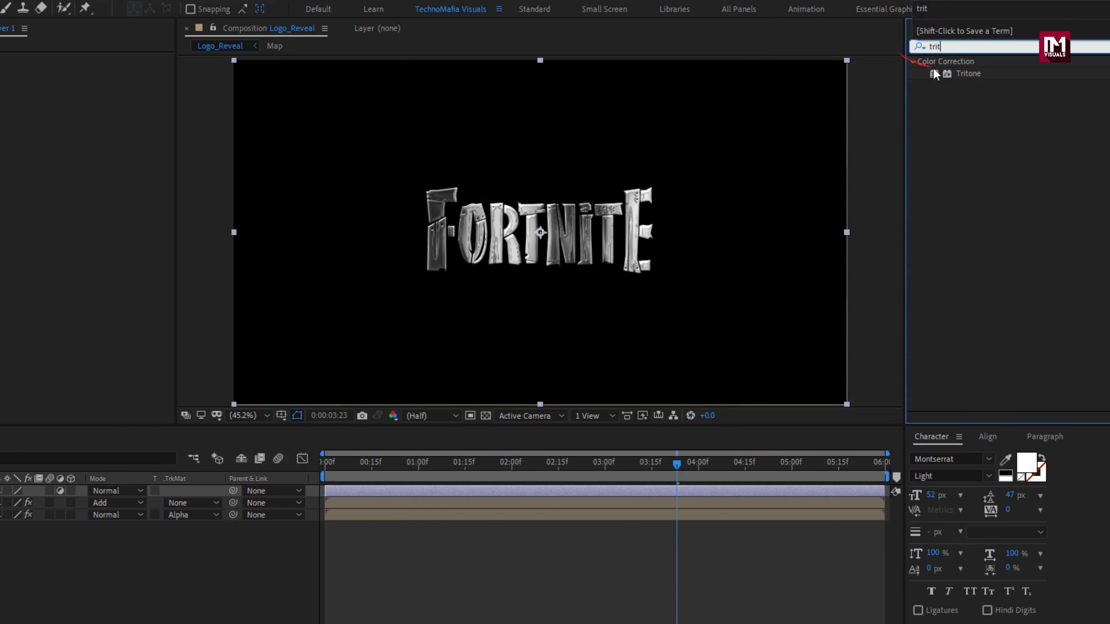
pyautogui.doubleClick(967, 73)
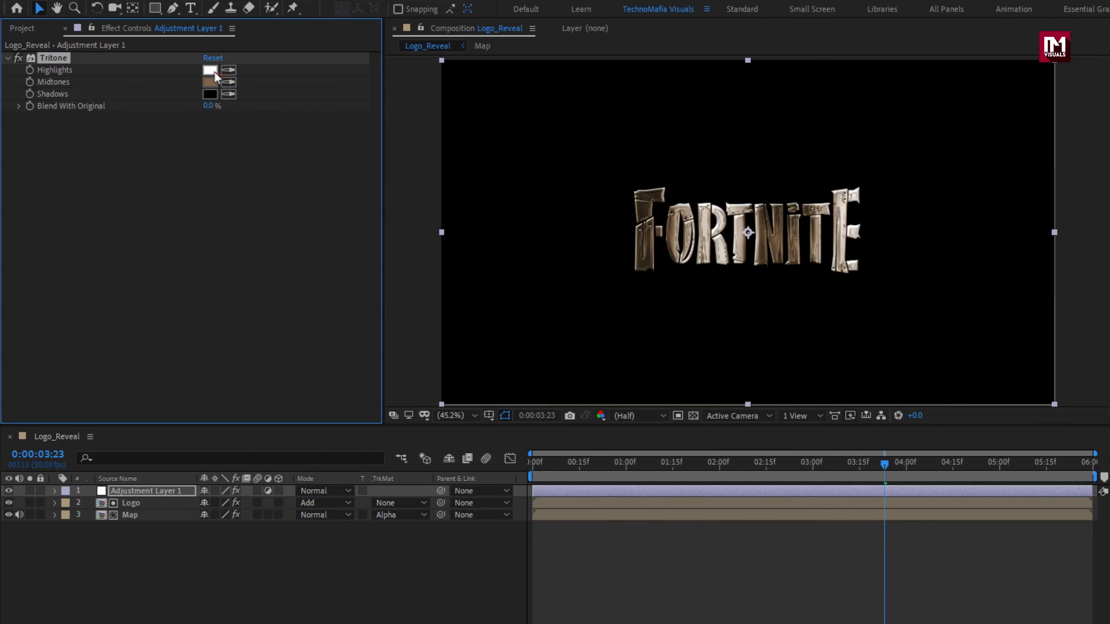
# Set Tritone highlights to pale yellow, midtones to bright orange, shadows to dark brown
pyautogui.click(7, 72)
pyautogui.click(336, 425)
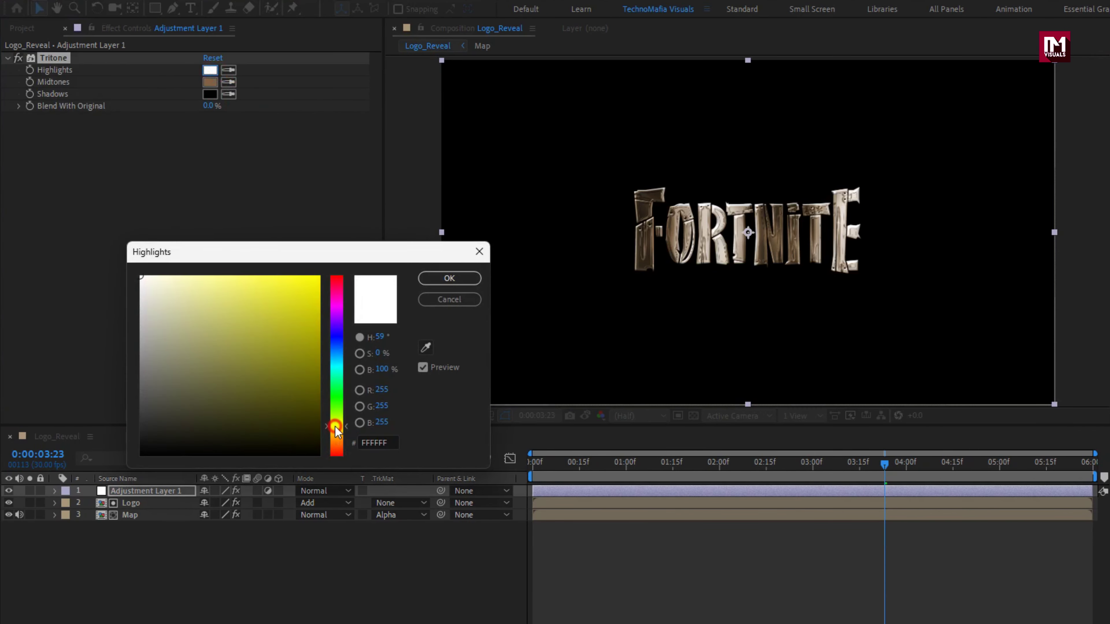
pyautogui.click(228, 285)
pyautogui.moveTo(336, 431); pyautogui.dragTo(339, 440)
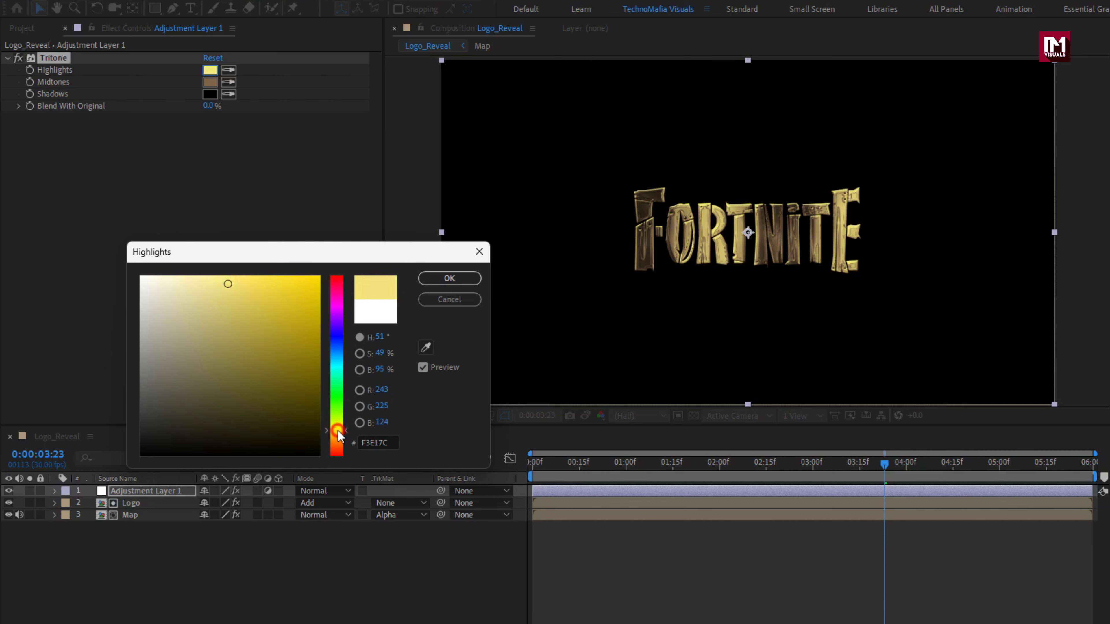
pyautogui.click(449, 278)
pyautogui.click(210, 82)
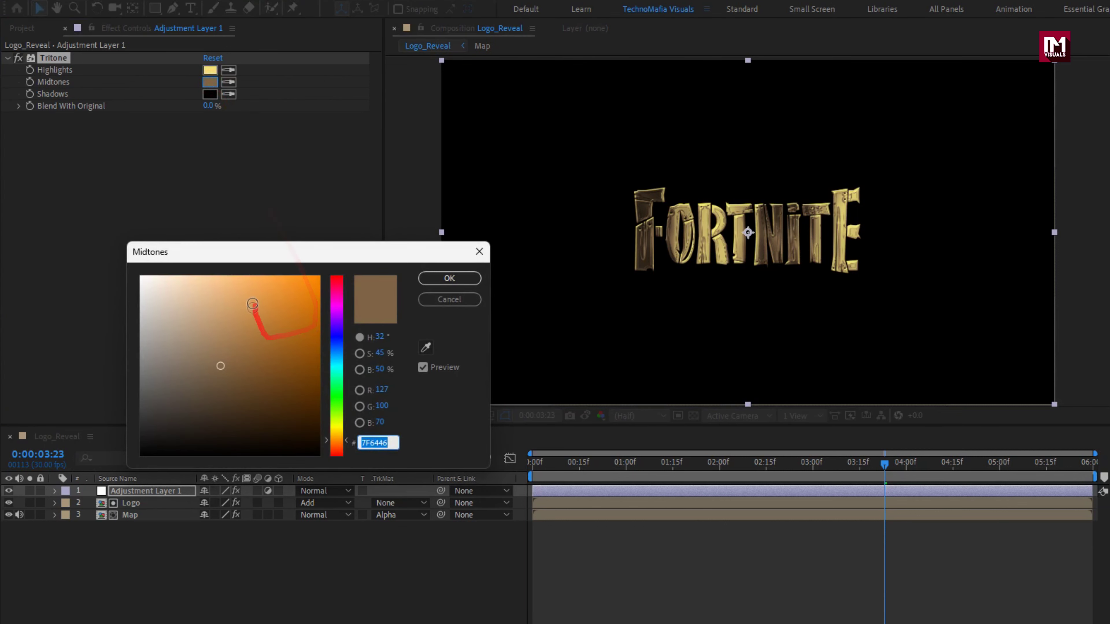
pyautogui.moveTo(248, 310); pyautogui.dragTo(299, 272)
pyautogui.click(449, 278)
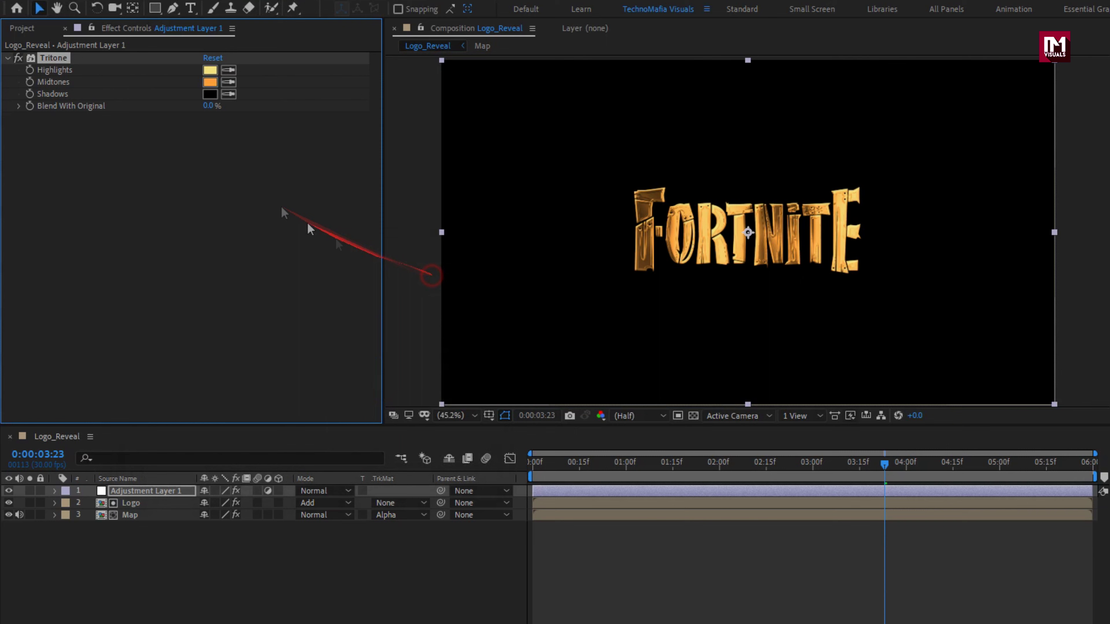
pyautogui.click(211, 94)
pyautogui.moveTo(280, 414)
pyautogui.mouseDown()
pyautogui.moveTo(313, 397)
pyautogui.moveTo(336, 445)
pyautogui.mouseUp()
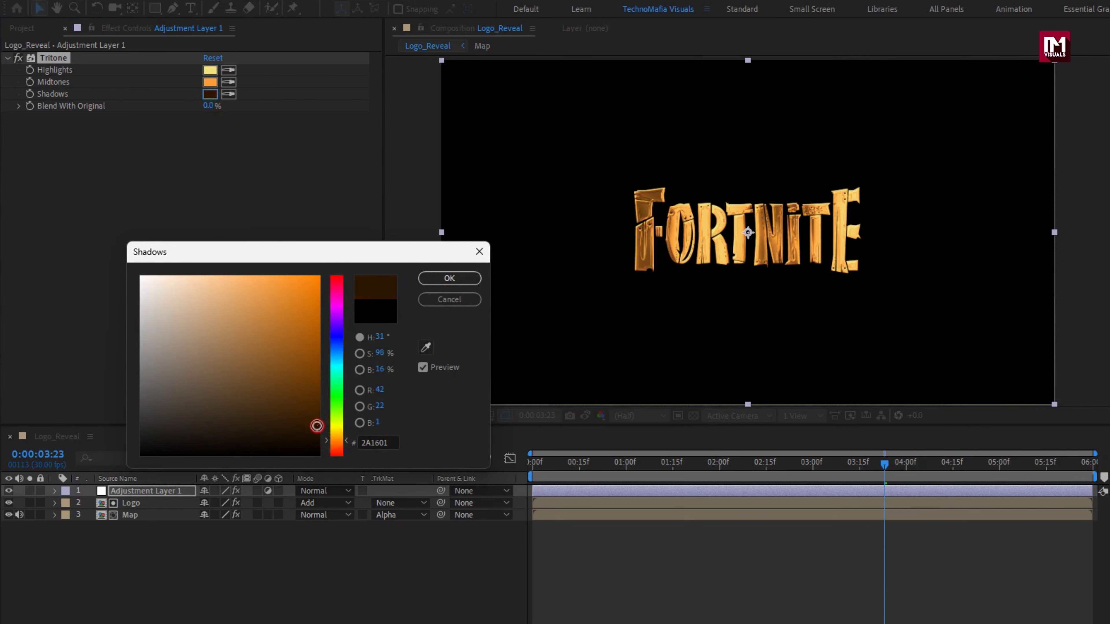
pyautogui.click(449, 278)
# Refine to softer pale-yellow highlights and deeper gold B46E1C midtones, then select all three layers
pyautogui.click(210, 82)
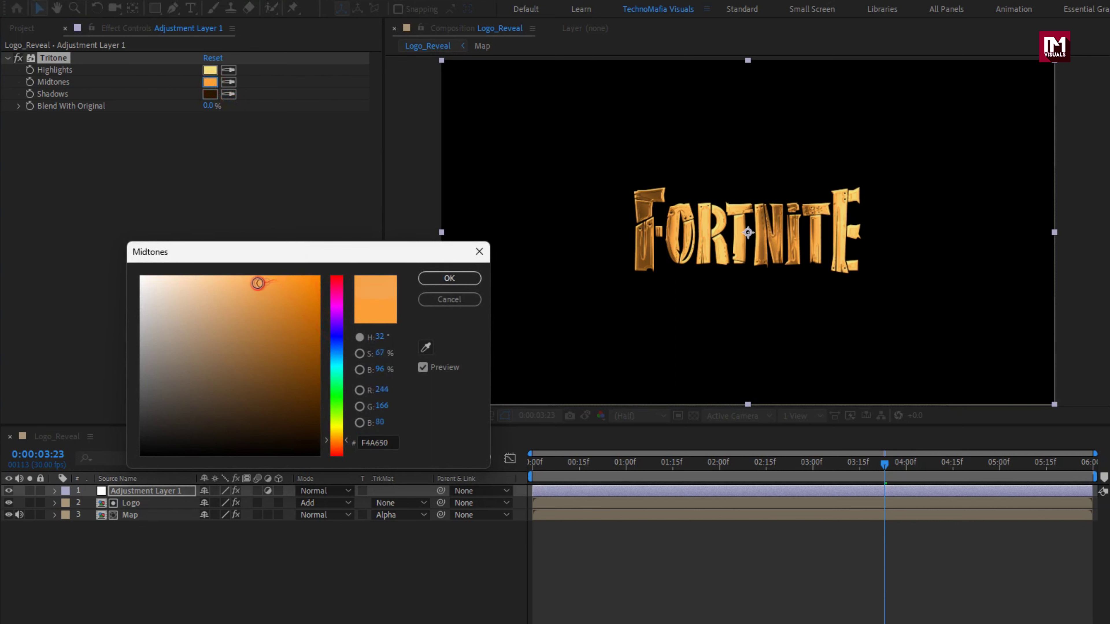
pyautogui.moveTo(336, 442); pyautogui.dragTo(338, 444)
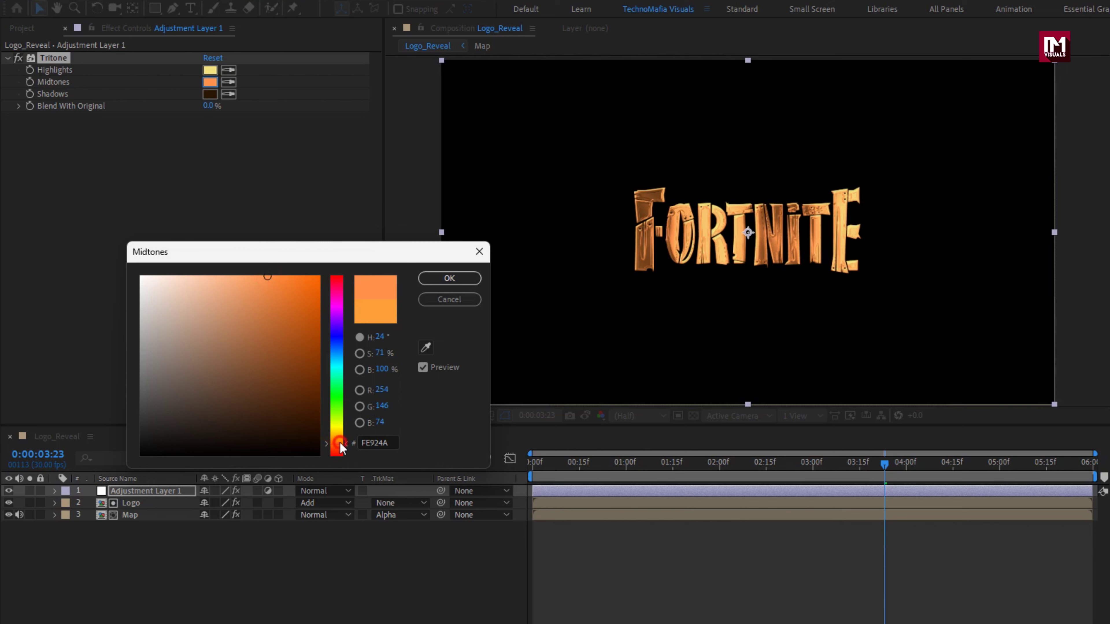
pyautogui.moveTo(340, 448); pyautogui.dragTo(340, 445)
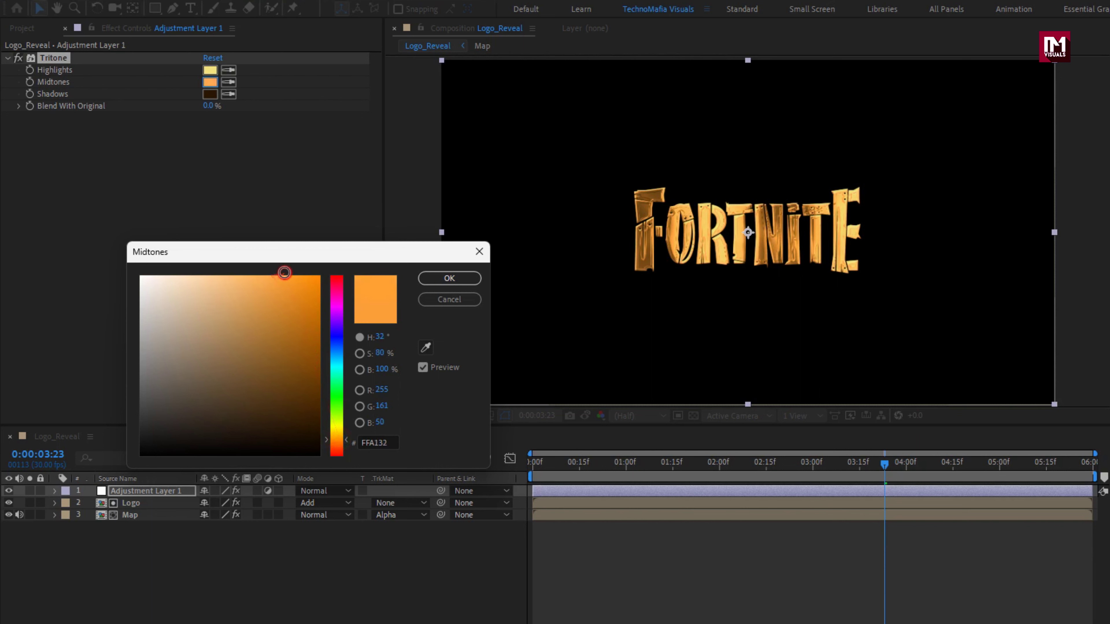
pyautogui.click(437, 278)
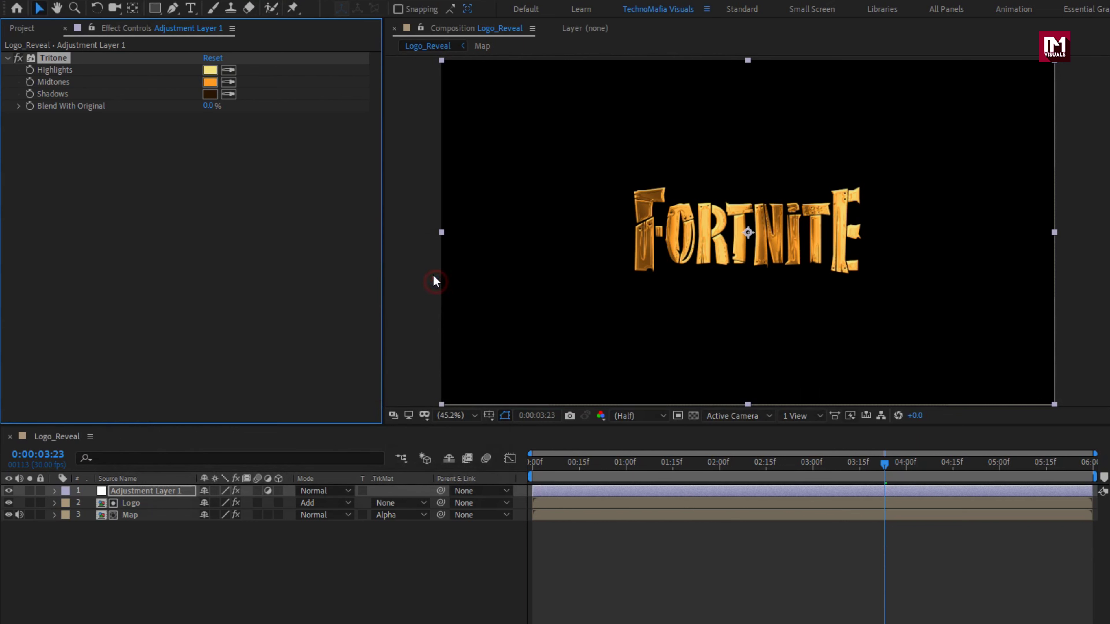
pyautogui.click(210, 70)
pyautogui.moveTo(228, 285)
pyautogui.mouseDown()
pyautogui.moveTo(169, 282)
pyautogui.moveTo(231, 281)
pyautogui.moveTo(213, 280)
pyautogui.mouseUp()
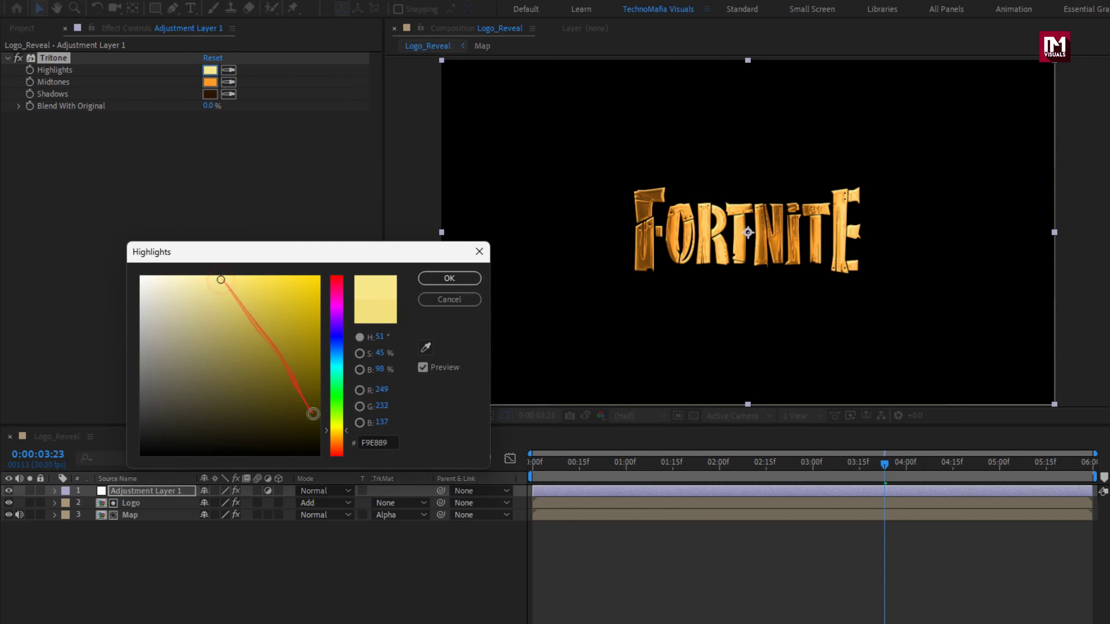
pyautogui.click(337, 434)
pyautogui.click(435, 278)
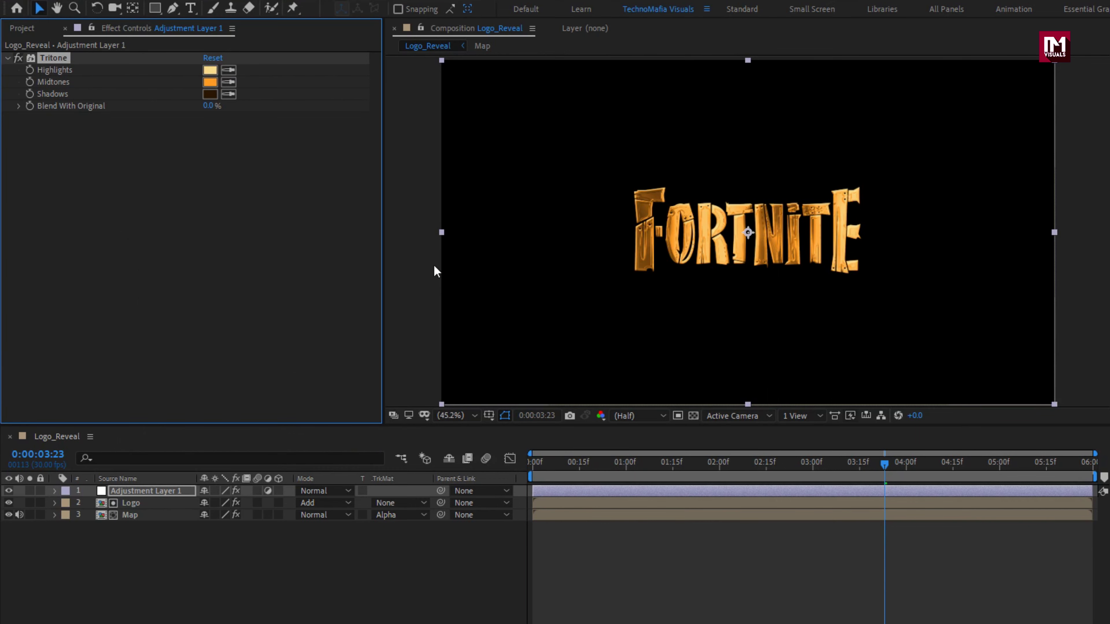
pyautogui.click(214, 82)
pyautogui.moveTo(291, 279)
pyautogui.mouseDown()
pyautogui.moveTo(301, 336)
pyautogui.moveTo(301, 325)
pyautogui.mouseUp()
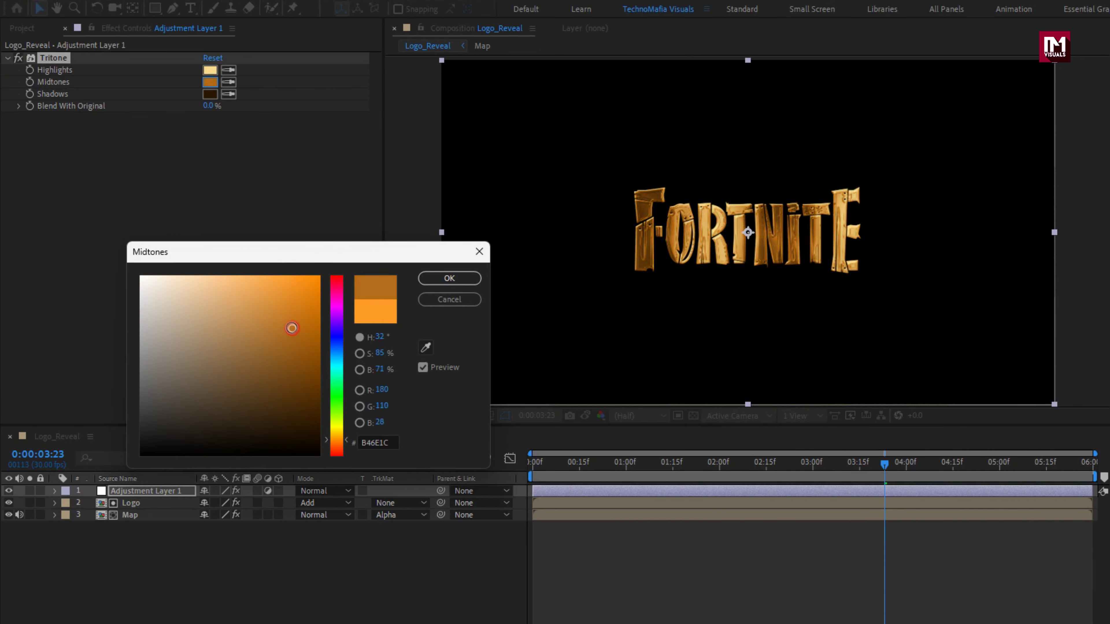
pyautogui.click(433, 278)
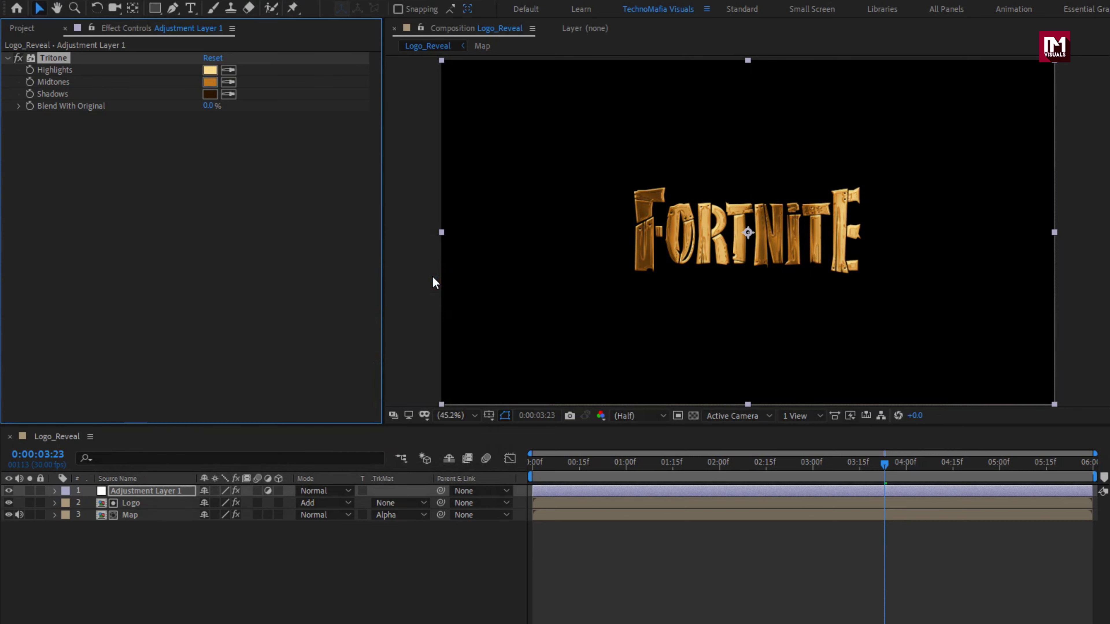
pyautogui.click(179, 534)
pyautogui.moveTo(163, 519); pyautogui.dragTo(149, 493)
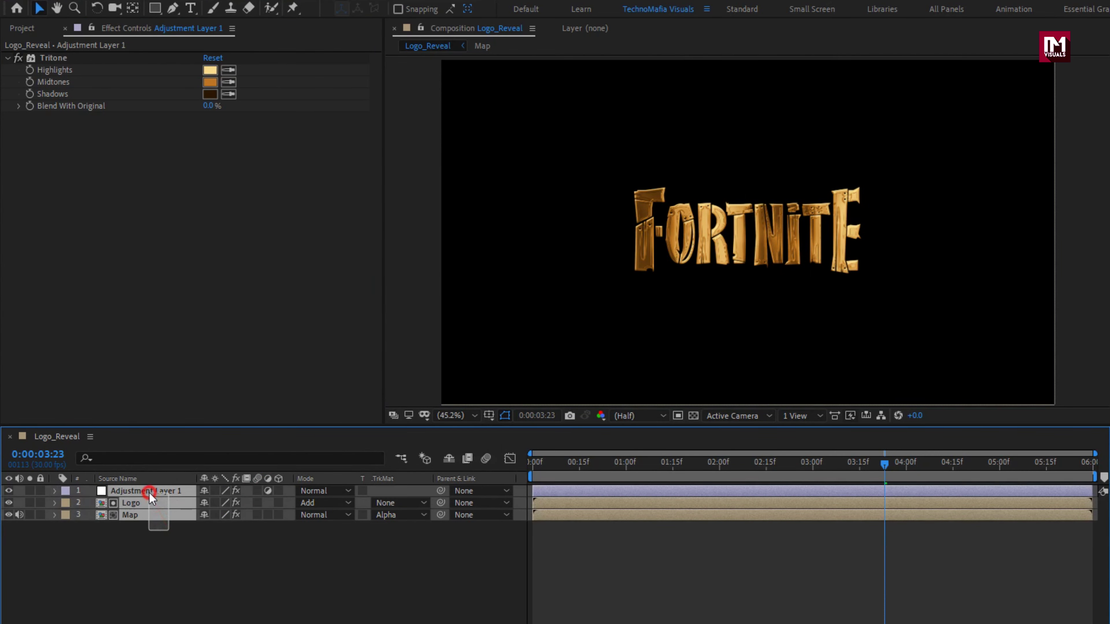
# Pre-compose the adjustment, Logo and Map layers into one comp named Golden_Logo
pyautogui.rightClick(150, 492)
pyautogui.click(188, 428)
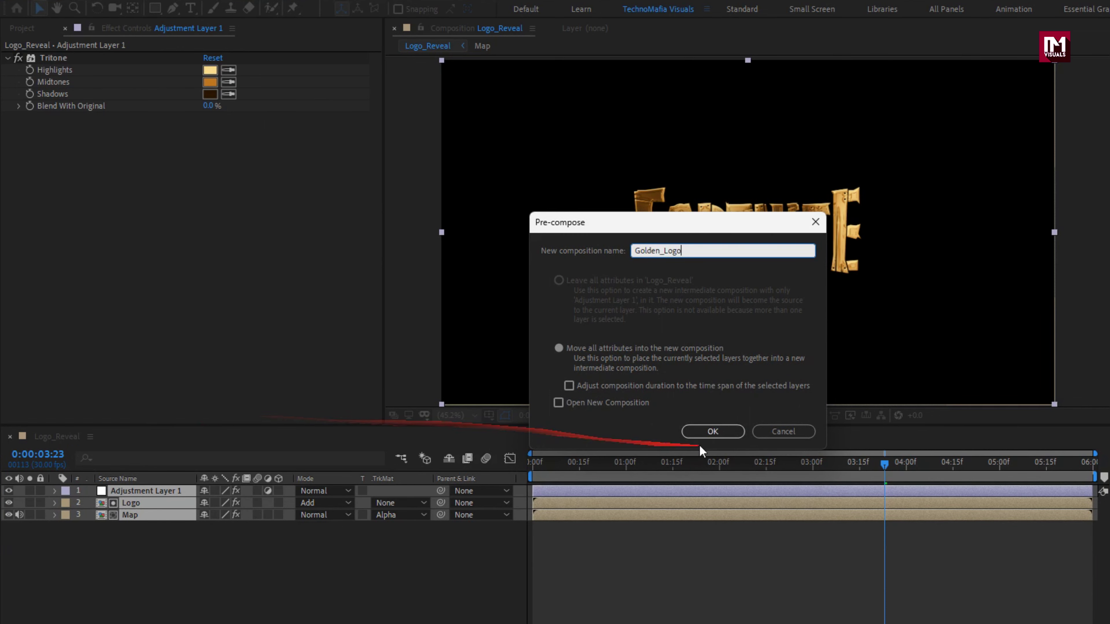
pyautogui.click(713, 432)
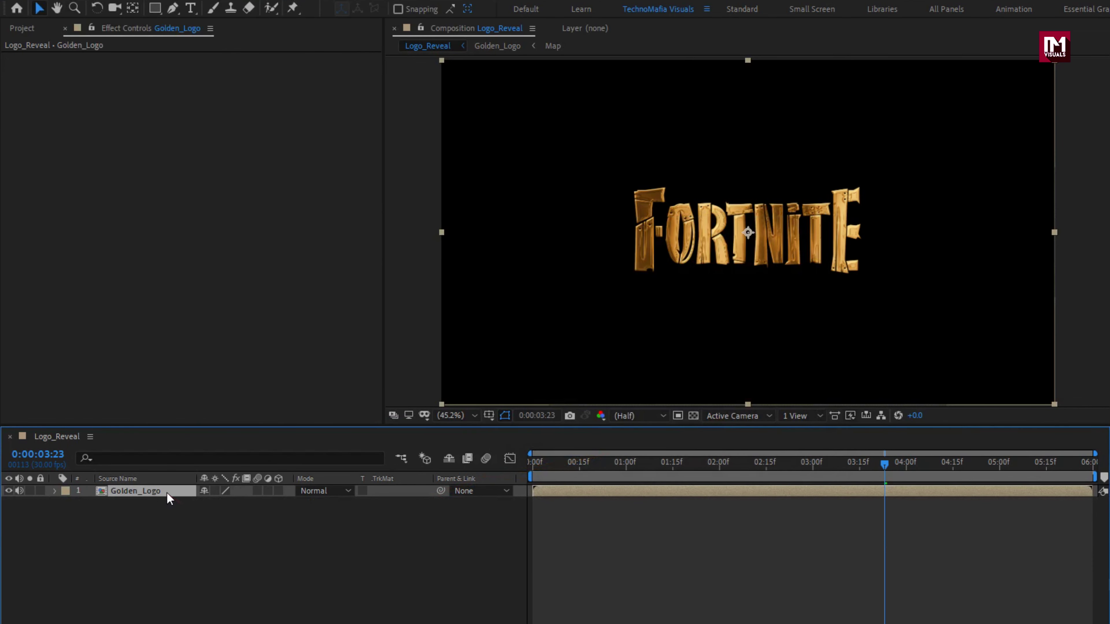
# Add a full-frame mask to Golden_Logo and keyframe its Mask Path at 5 seconds
pyautogui.doubleClick(155, 8)
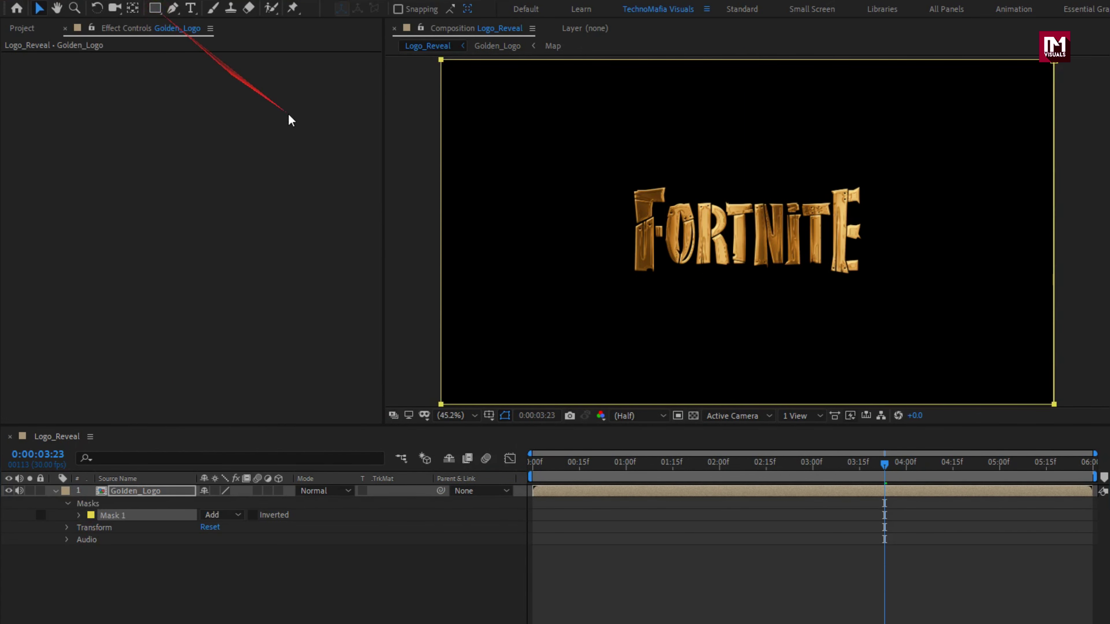
pyautogui.click(78, 516)
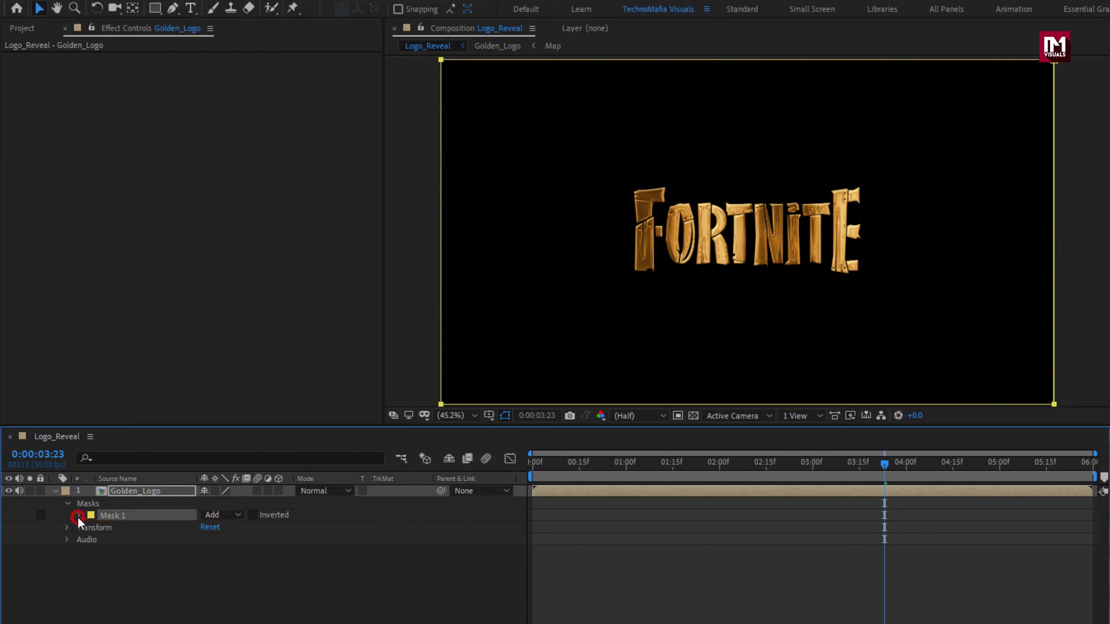
pyautogui.click(895, 465)
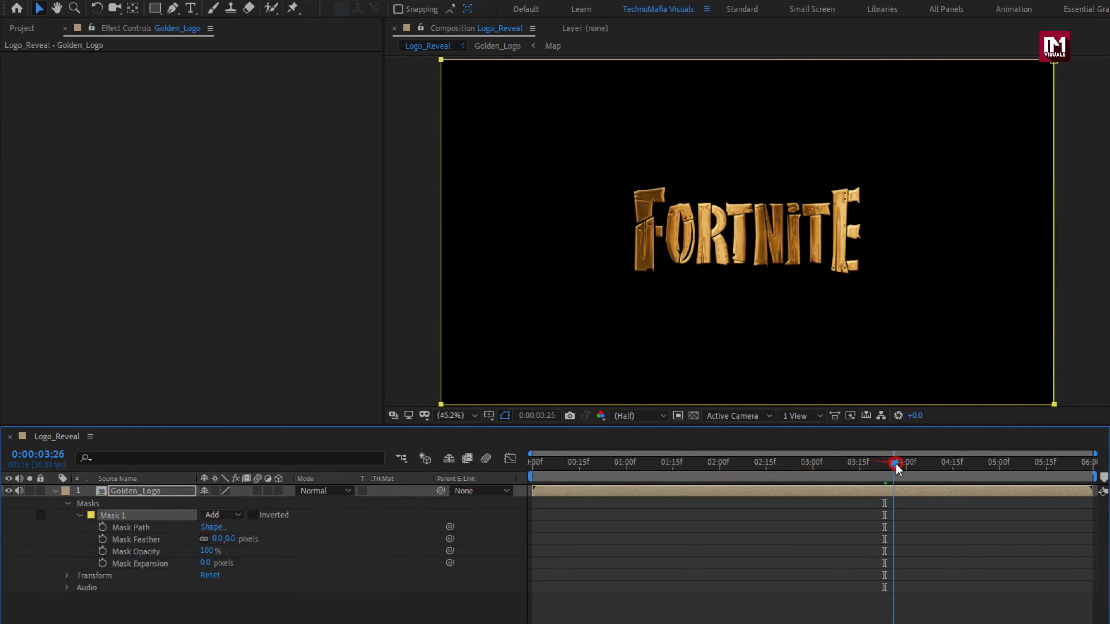
pyautogui.moveTo(895, 465); pyautogui.dragTo(1002, 478)
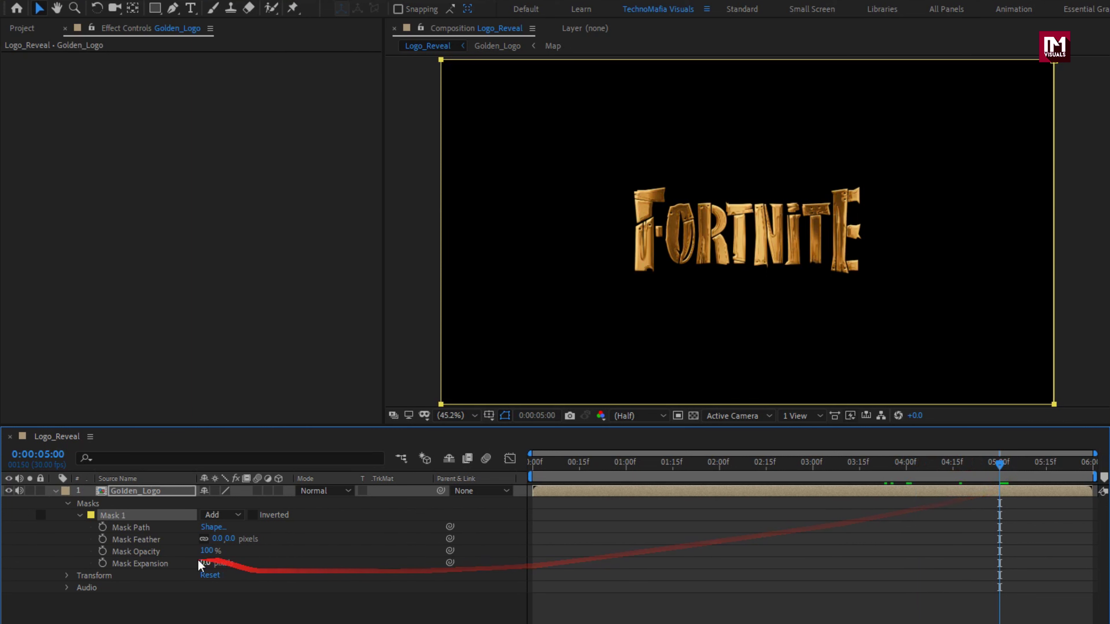
pyautogui.click(102, 527)
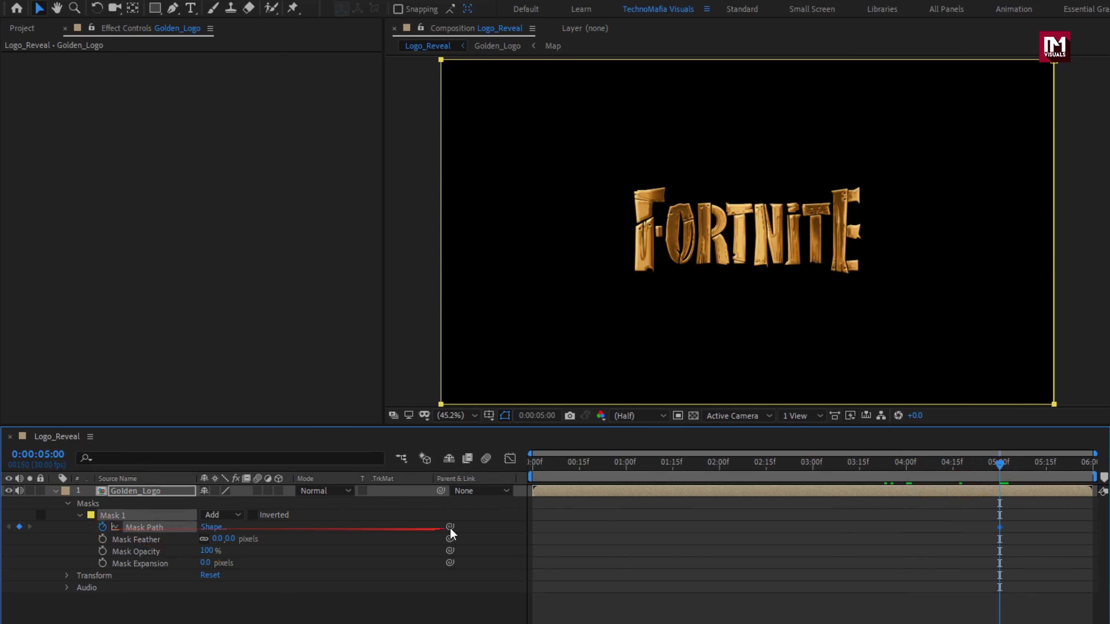
# At 0s, collapse the mask shape by setting Left to 100, in % of source units
pyautogui.click(530, 463)
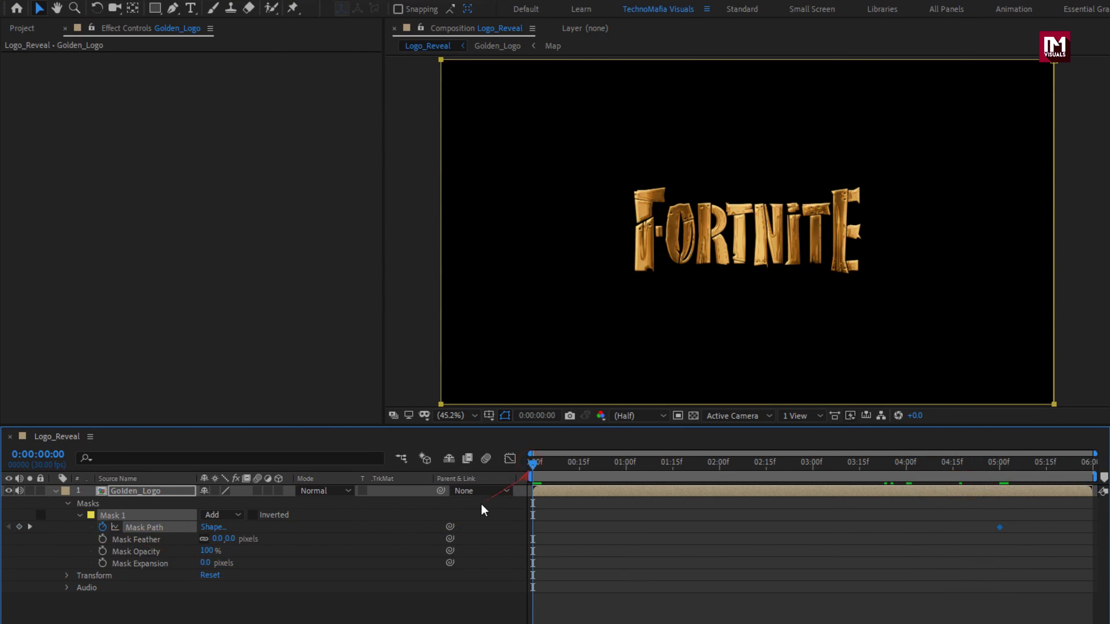
pyautogui.click(214, 527)
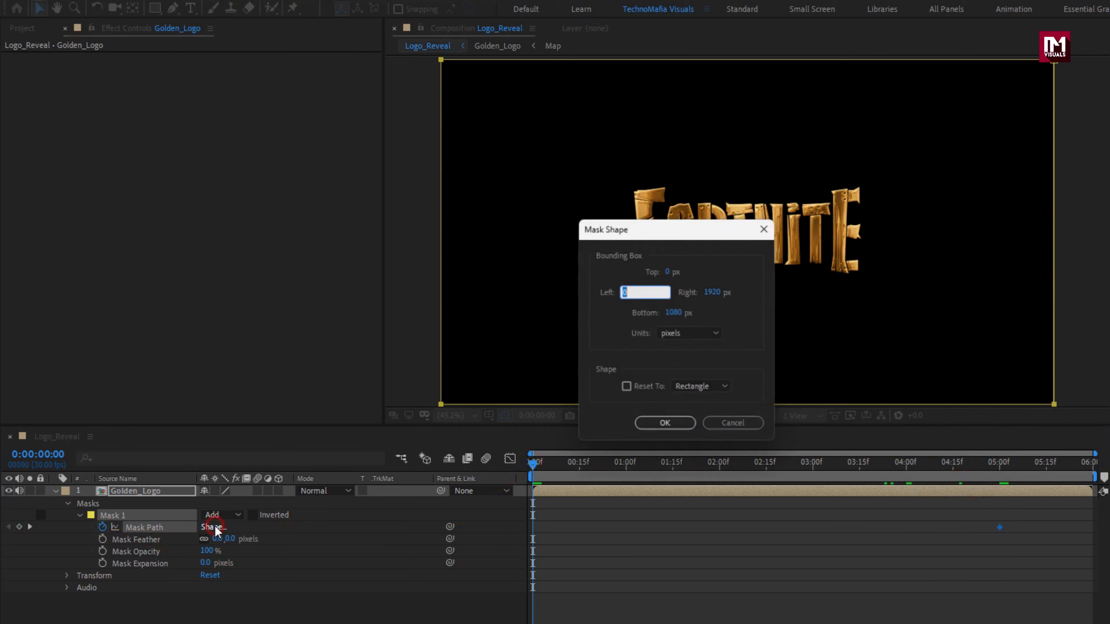
pyautogui.click(688, 337)
pyautogui.click(704, 392)
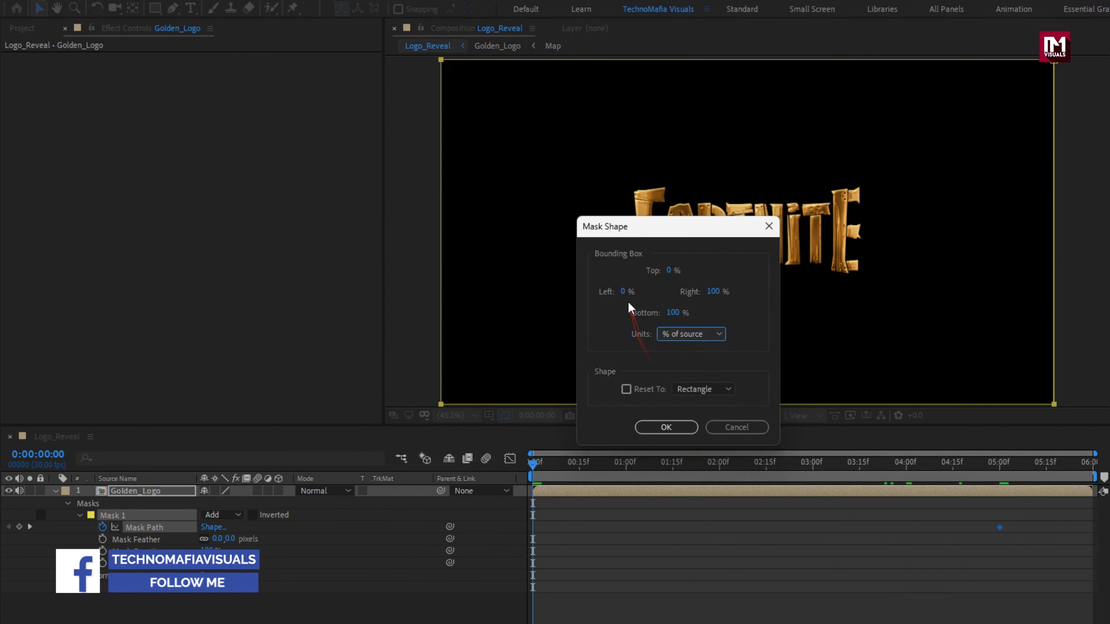
pyautogui.click(623, 292)
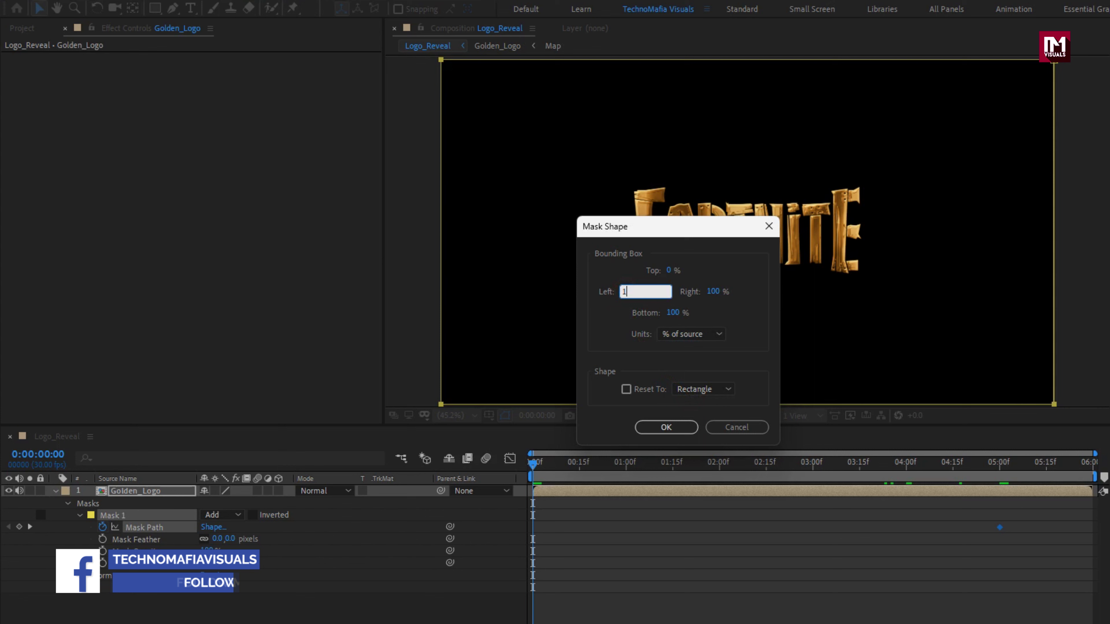
pyautogui.write('100')
pyautogui.click(666, 427)
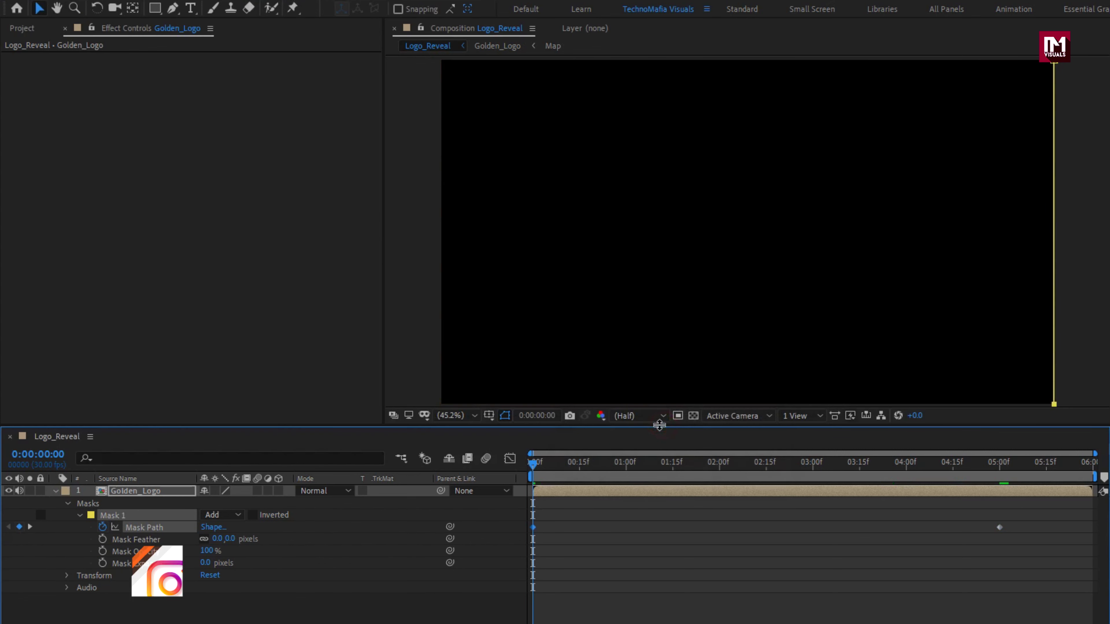
pyautogui.moveTo(539, 463); pyautogui.dragTo(745, 464)
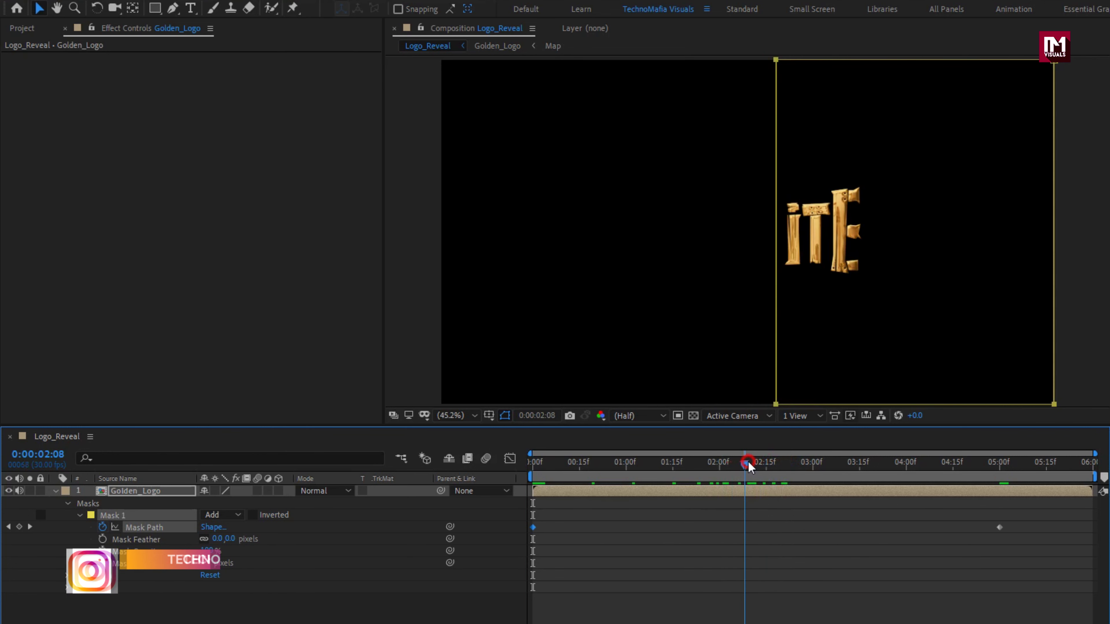
# Set Mask Feather to 500 pixels and check the softened wipe
pyautogui.click(230, 539)
pyautogui.write('500')
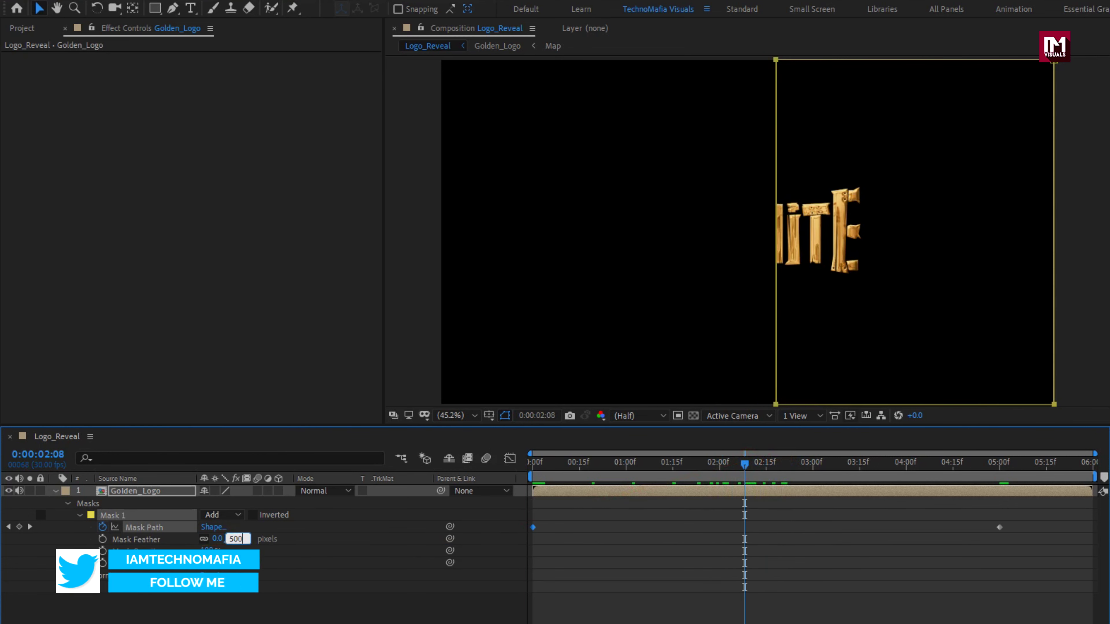
pyautogui.press('Return')
pyautogui.moveTo(745, 465); pyautogui.dragTo(695, 488)
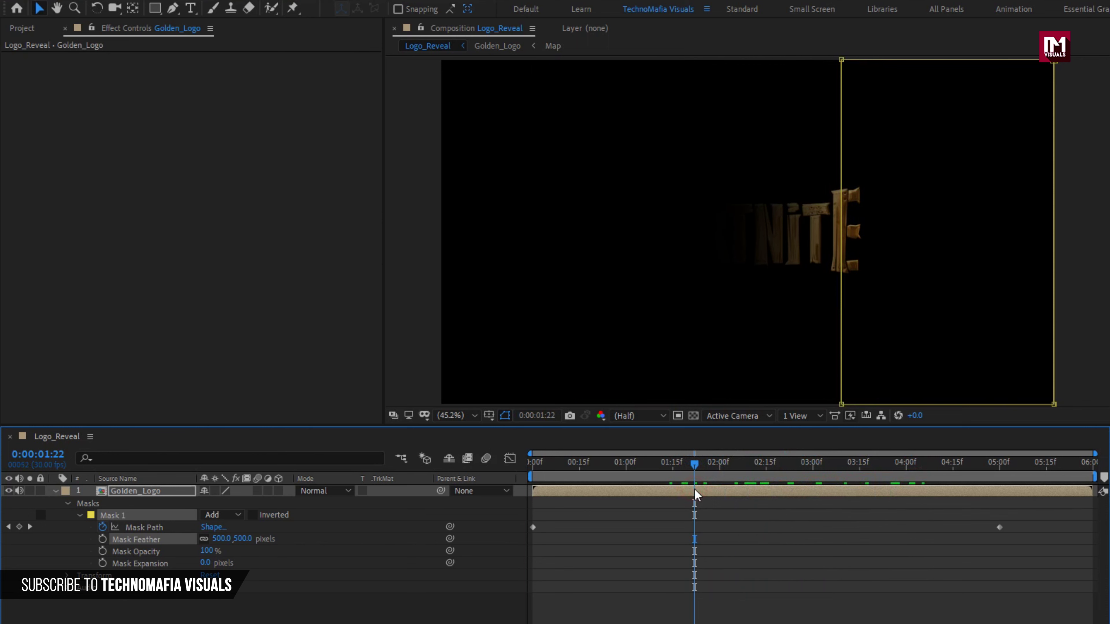
pyautogui.click(56, 491)
# Add a new adjustment layer and apply Unsharp Mask to it
pyautogui.click(200, 545)
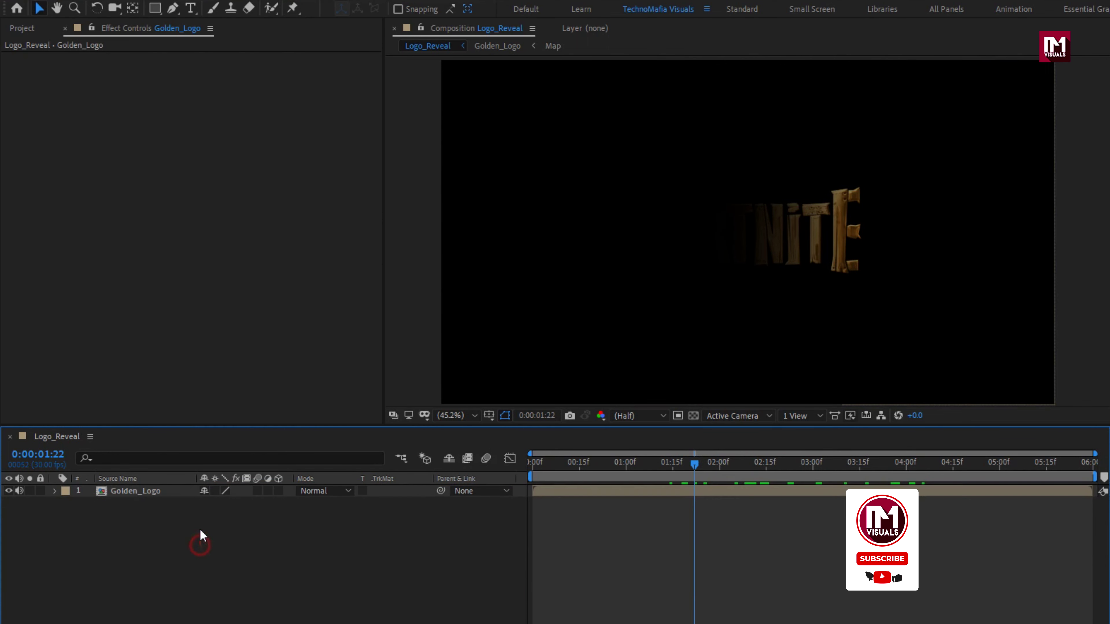
pyautogui.rightClick(304, 503)
pyautogui.moveTo(426, 513)
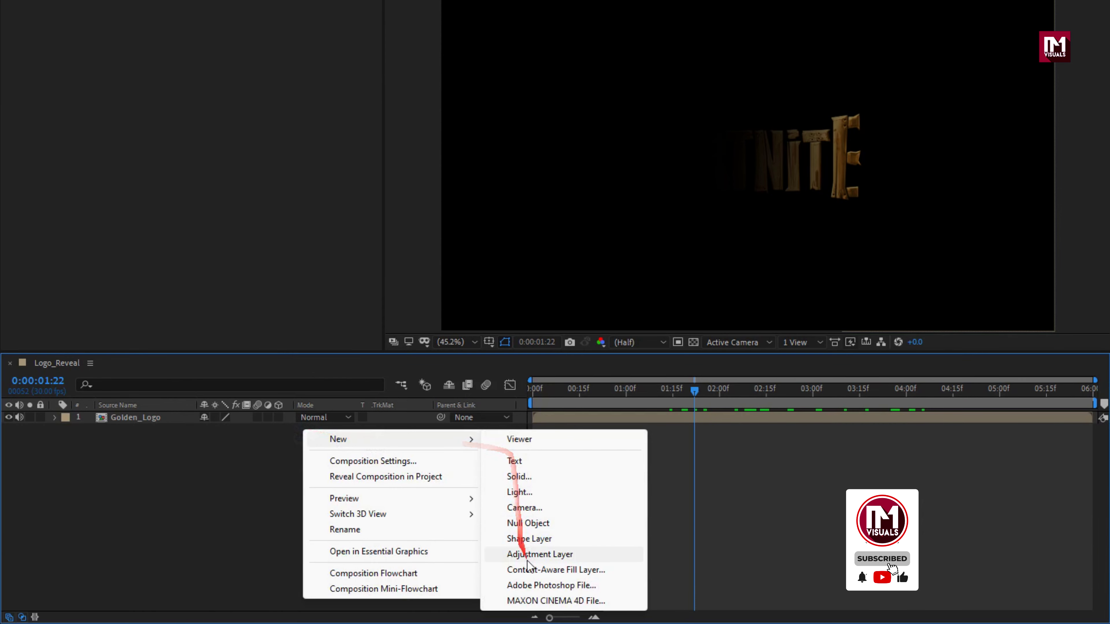
pyautogui.click(528, 555)
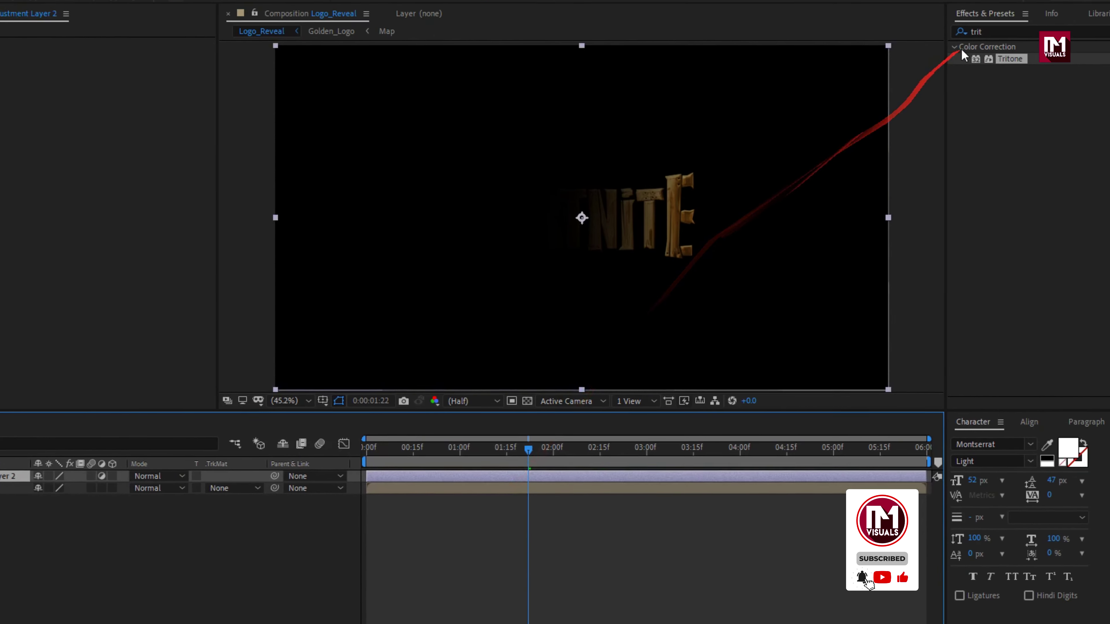
pyautogui.click(936, 46)
pyautogui.write('unsha')
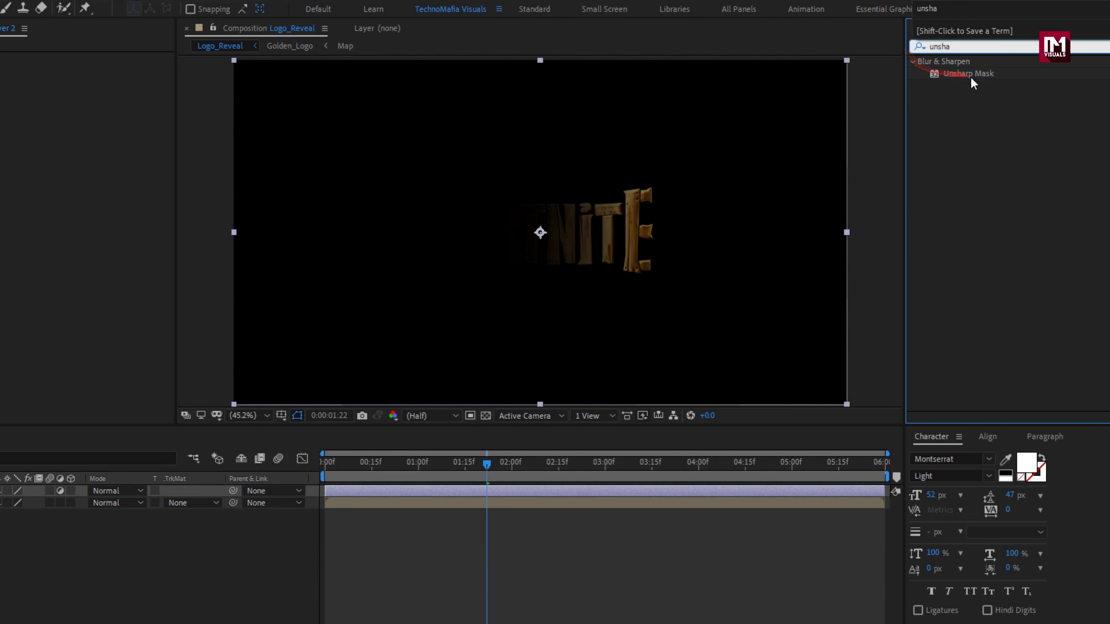
pyautogui.doubleClick(970, 77)
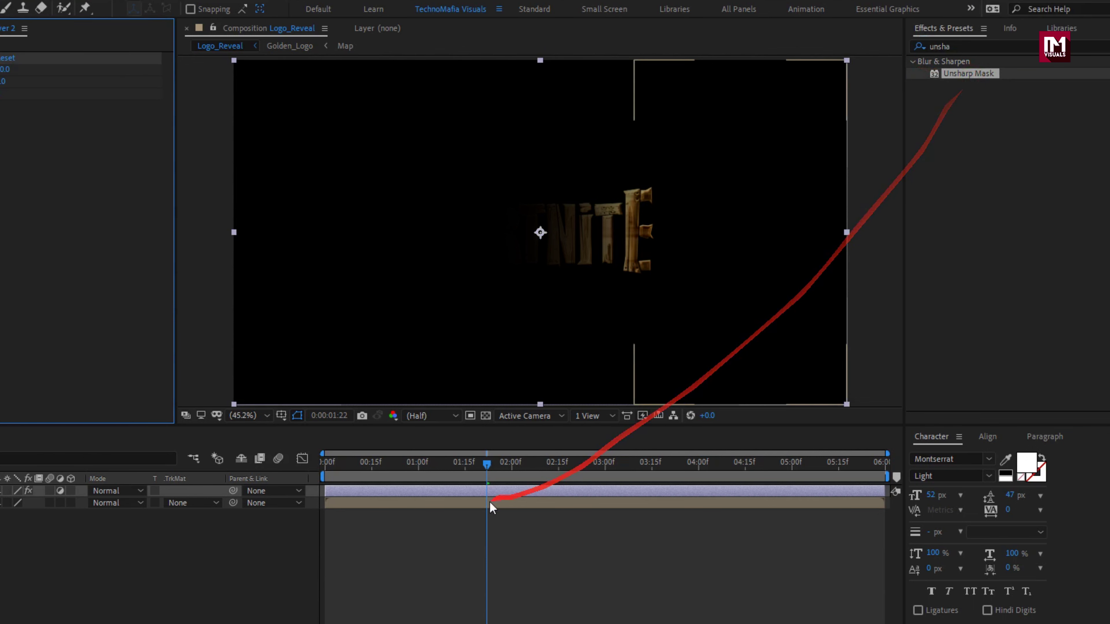
pyautogui.moveTo(488, 464); pyautogui.dragTo(605, 470)
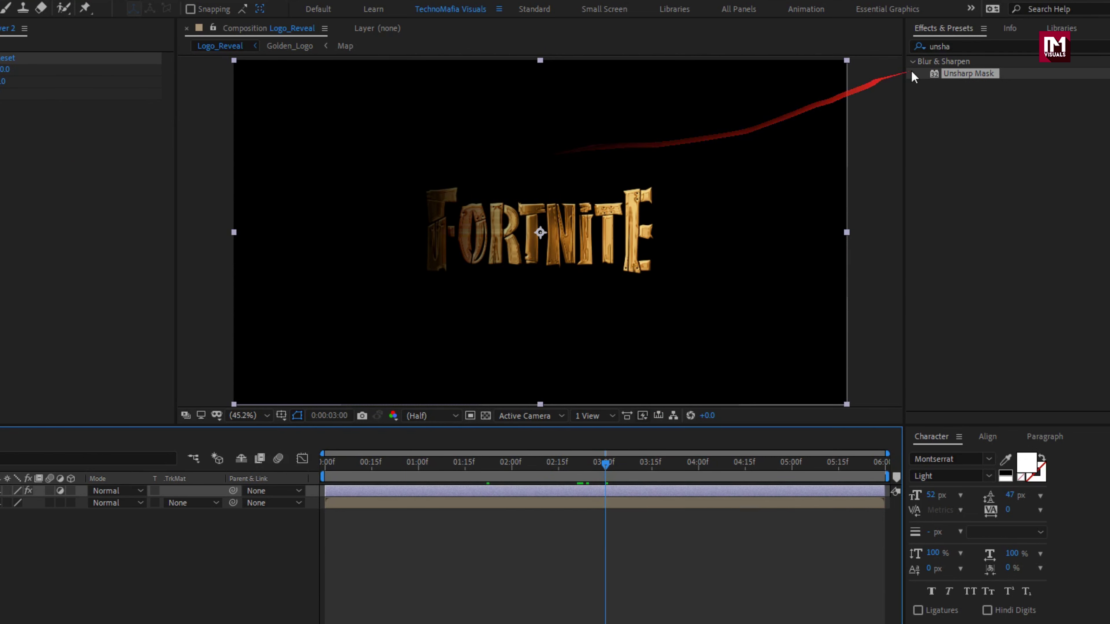
# Apply Sharpen to the adjustment layer with an Amount of 20
pyautogui.click(960, 46)
pyautogui.write('shar')
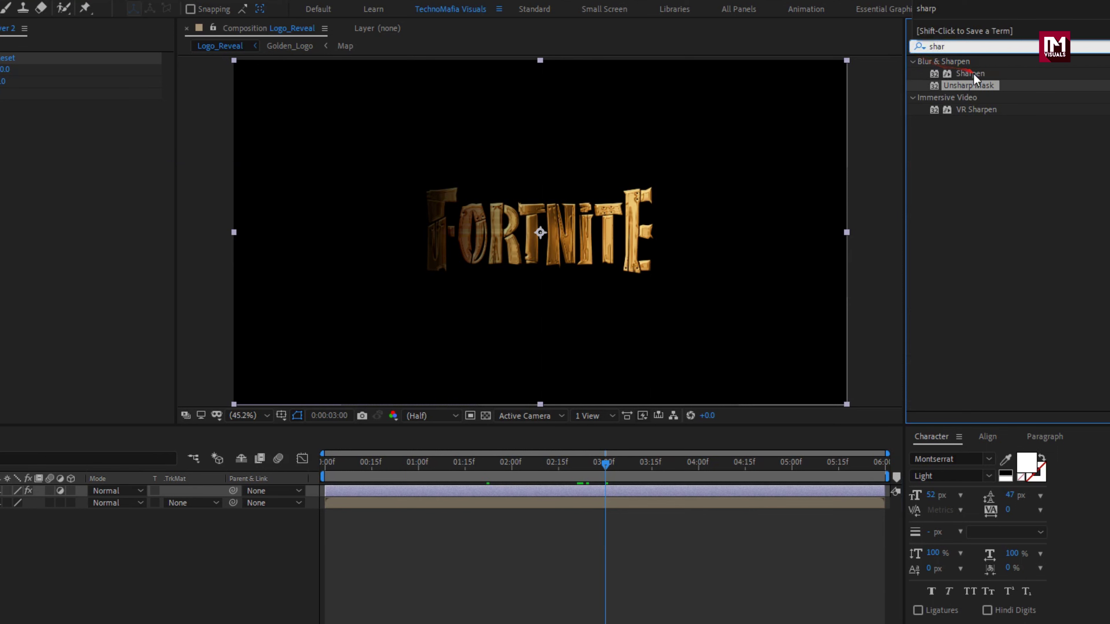
pyautogui.click(975, 75)
pyautogui.doubleClick(974, 76)
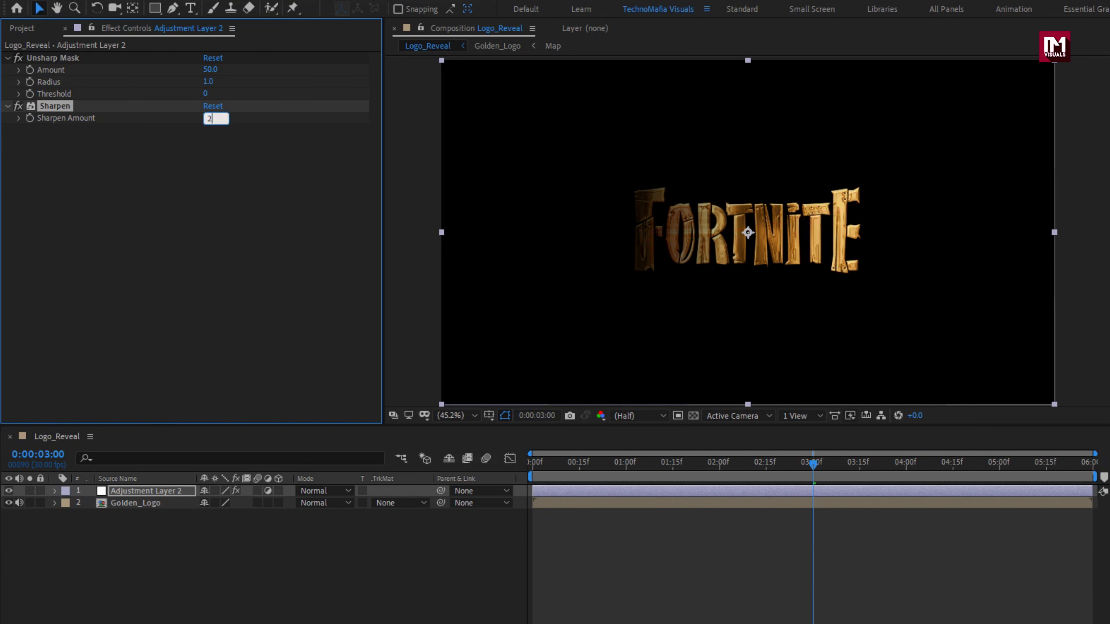
pyautogui.write('20')
pyautogui.press('Return')
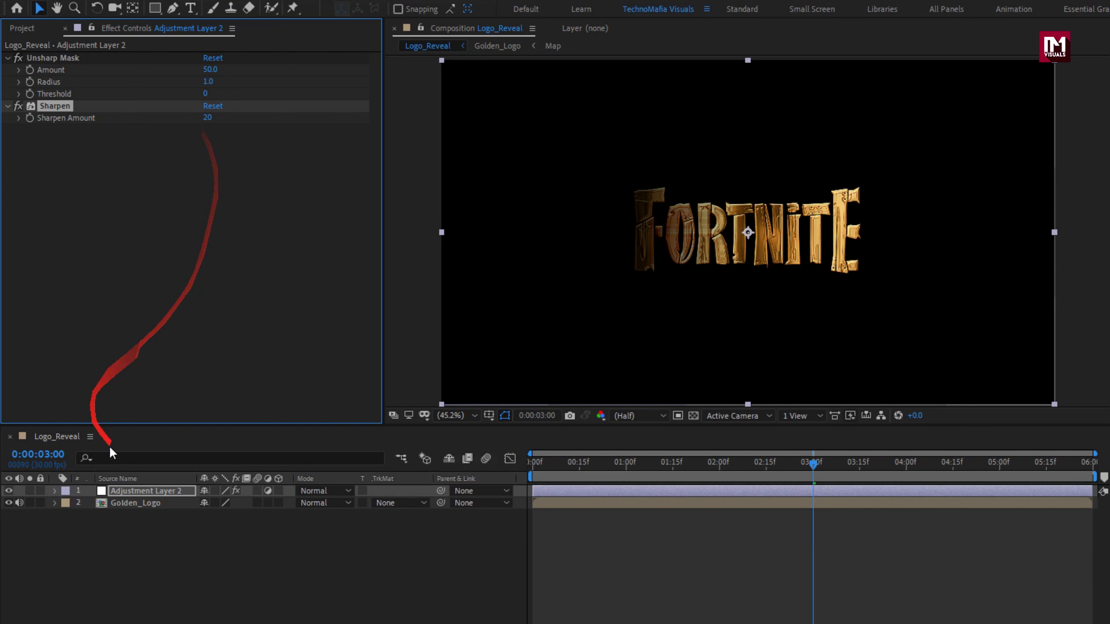
# Make Golden_Logo a 3D layer and add a default 50mm camera
pyautogui.click(149, 503)
pyautogui.click(278, 503)
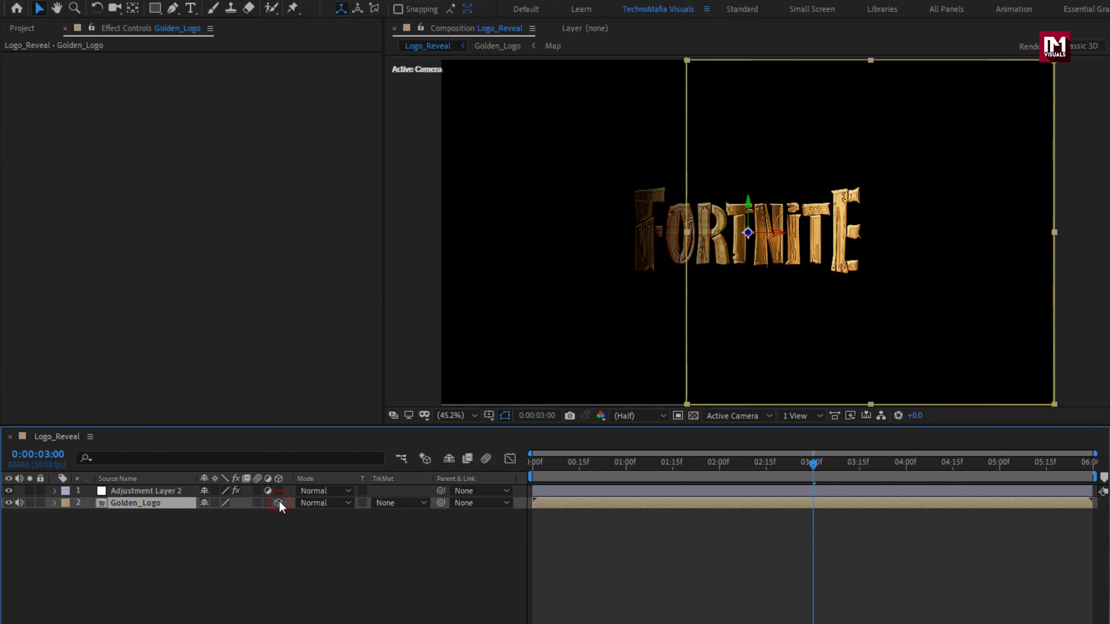
pyautogui.click(289, 544)
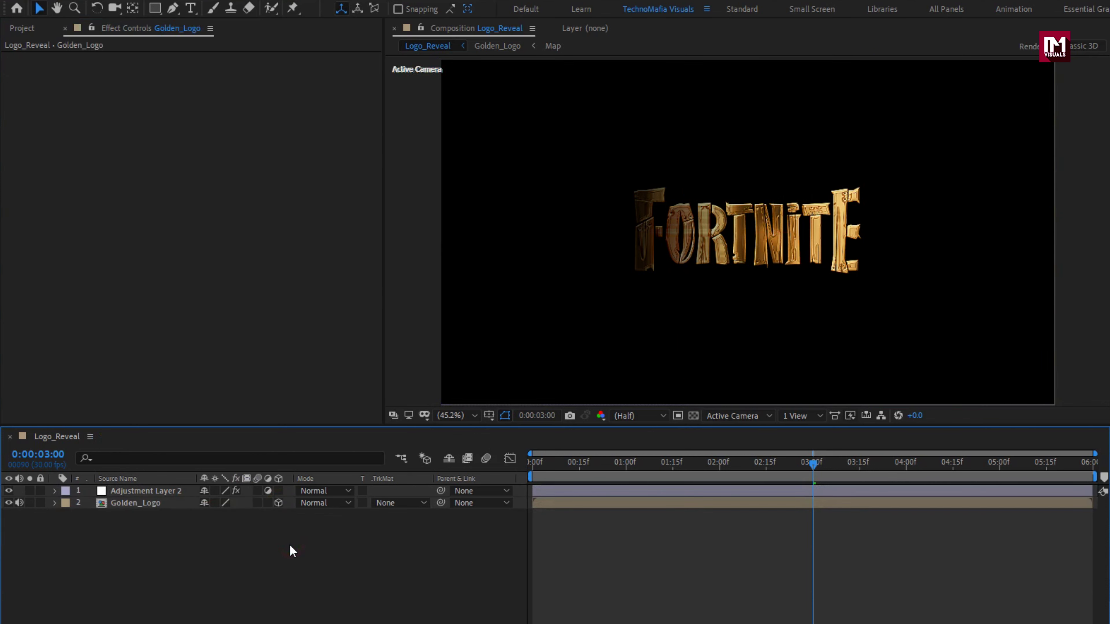
pyautogui.rightClick(290, 544)
pyautogui.moveTo(338, 383)
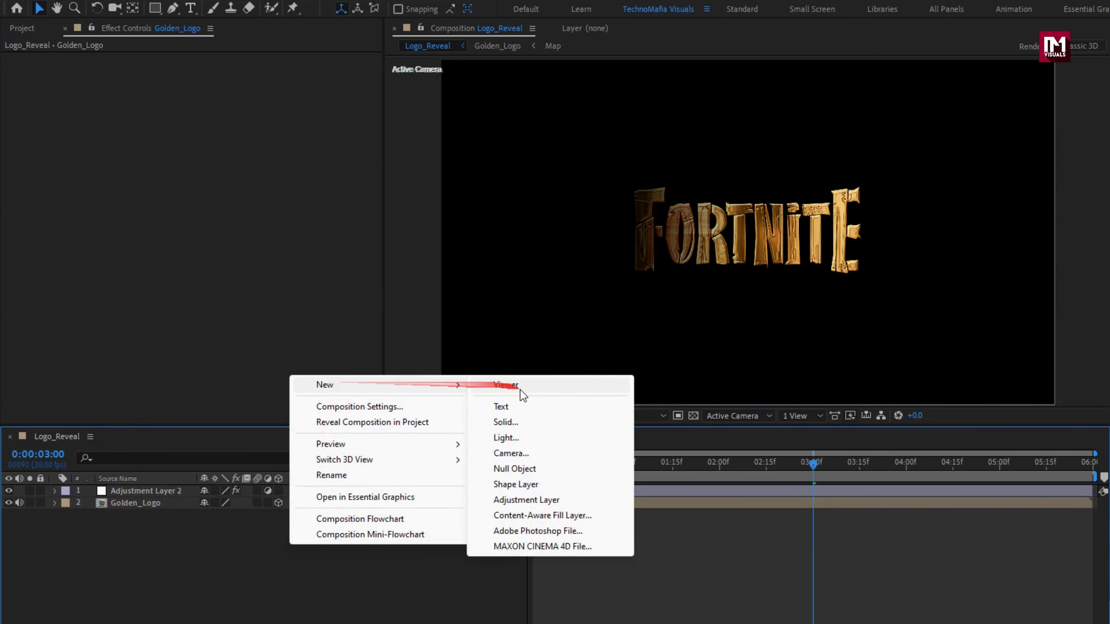
pyautogui.click(524, 450)
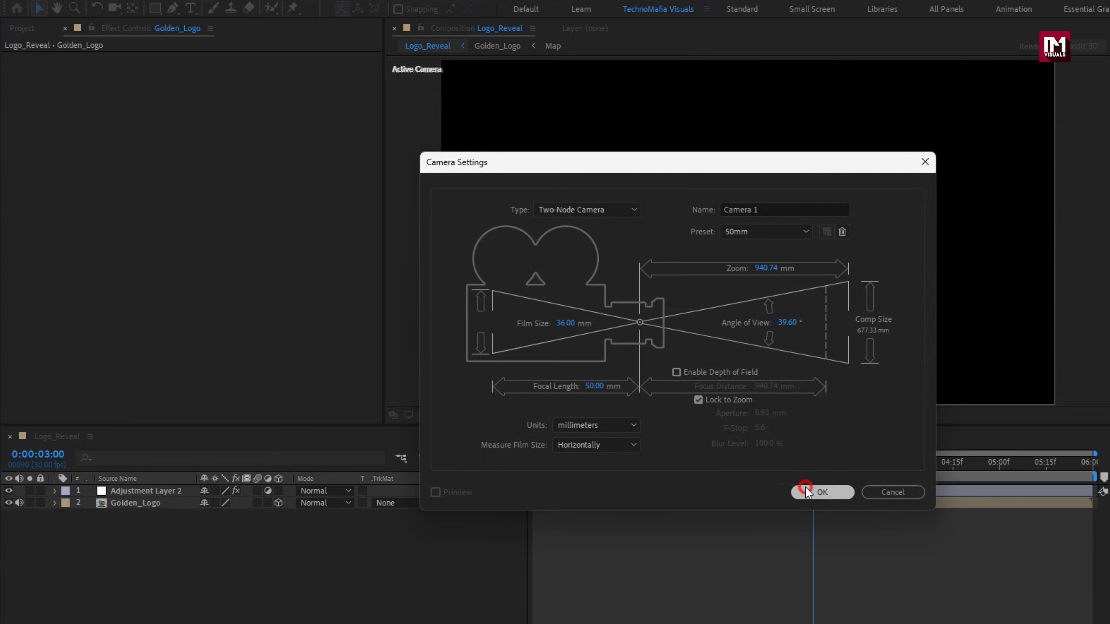
pyautogui.click(806, 489)
# Add a null object, parent Camera 1 to Null 1, and show the null's Position
pyautogui.rightClick(403, 493)
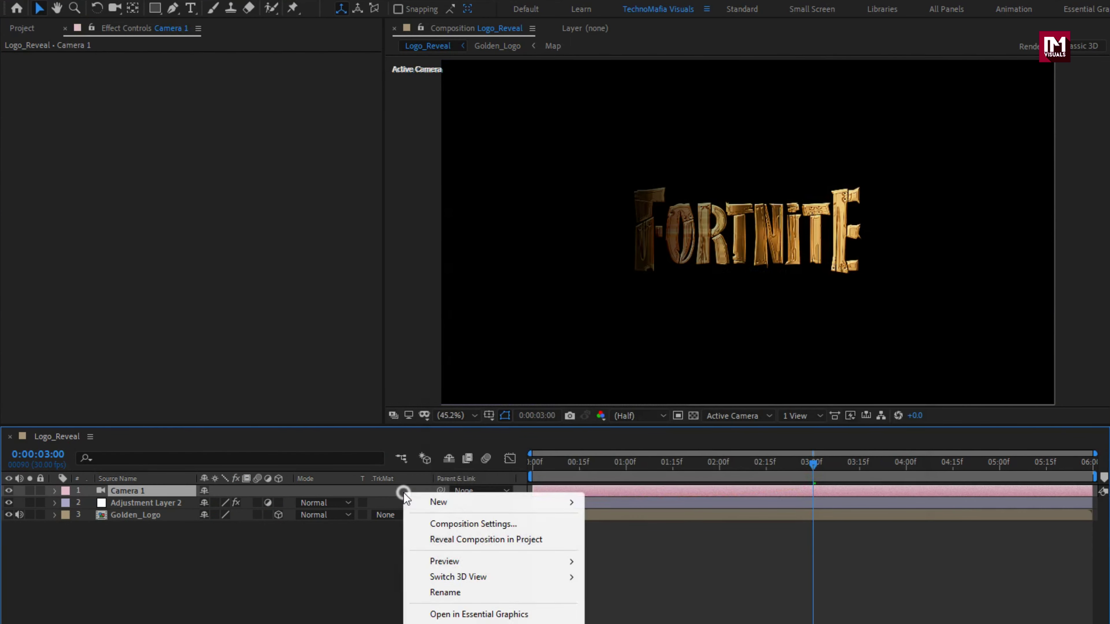
pyautogui.moveTo(496, 505)
pyautogui.click(617, 587)
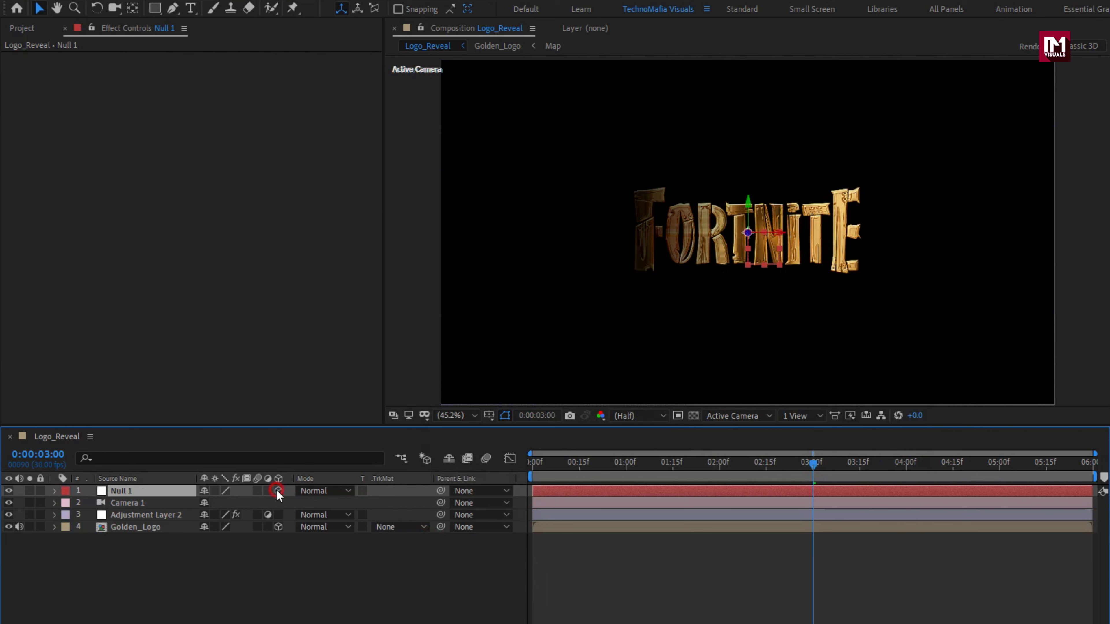
pyautogui.click(144, 504)
pyautogui.click(481, 504)
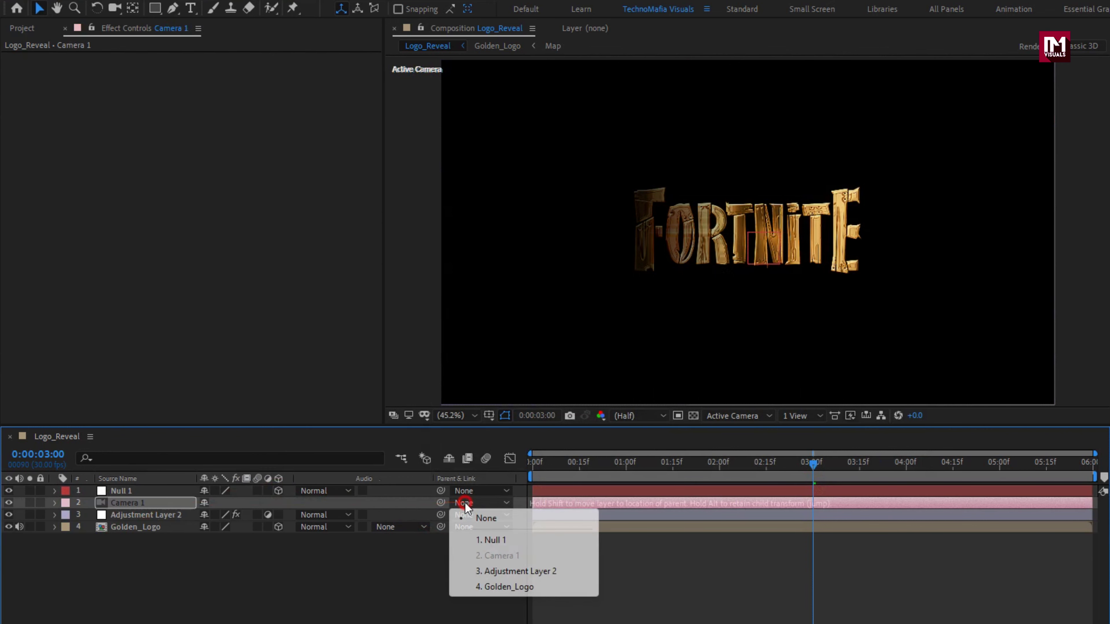
pyautogui.click(543, 541)
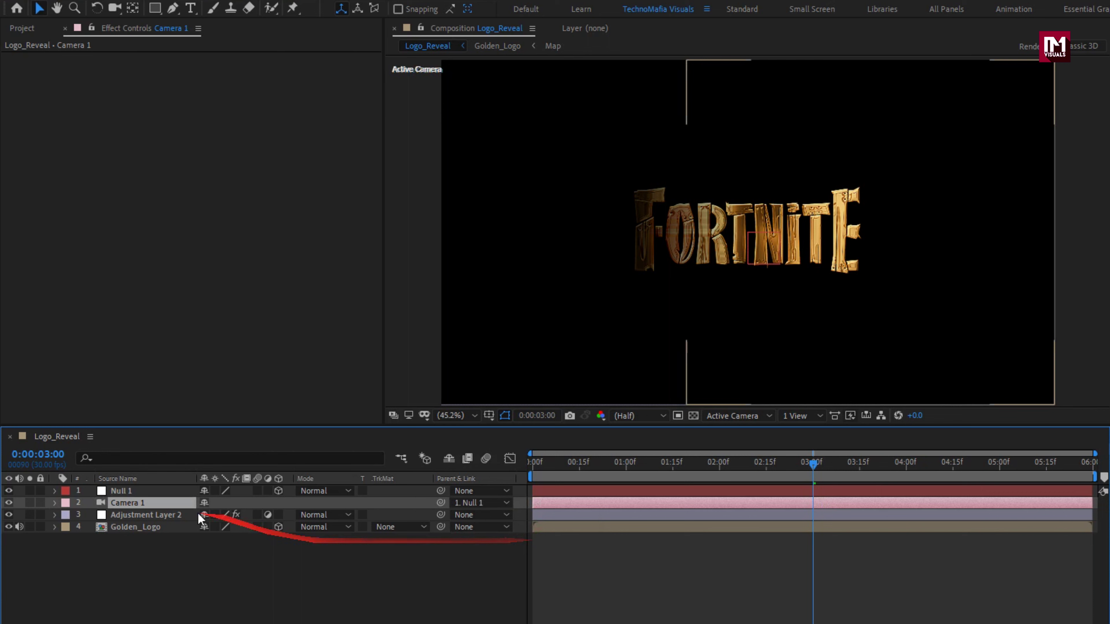
pyautogui.click(139, 492)
pyautogui.press('p')
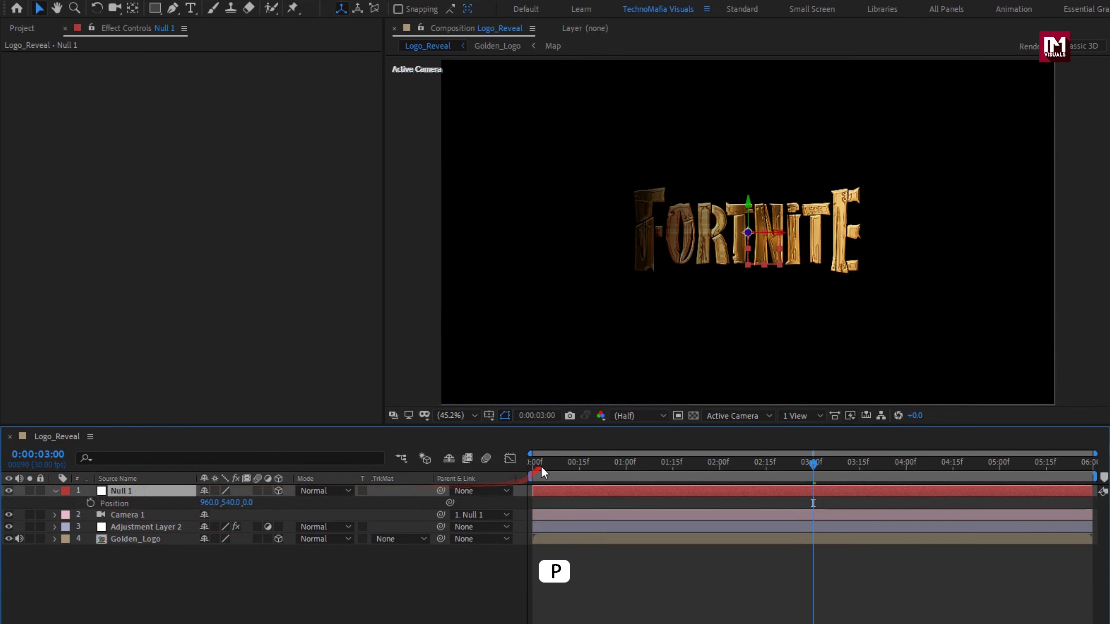
# Keyframe Null 1's Position from z 0 at the start to z 516 at 0:00:05:29
pyautogui.click(533, 464)
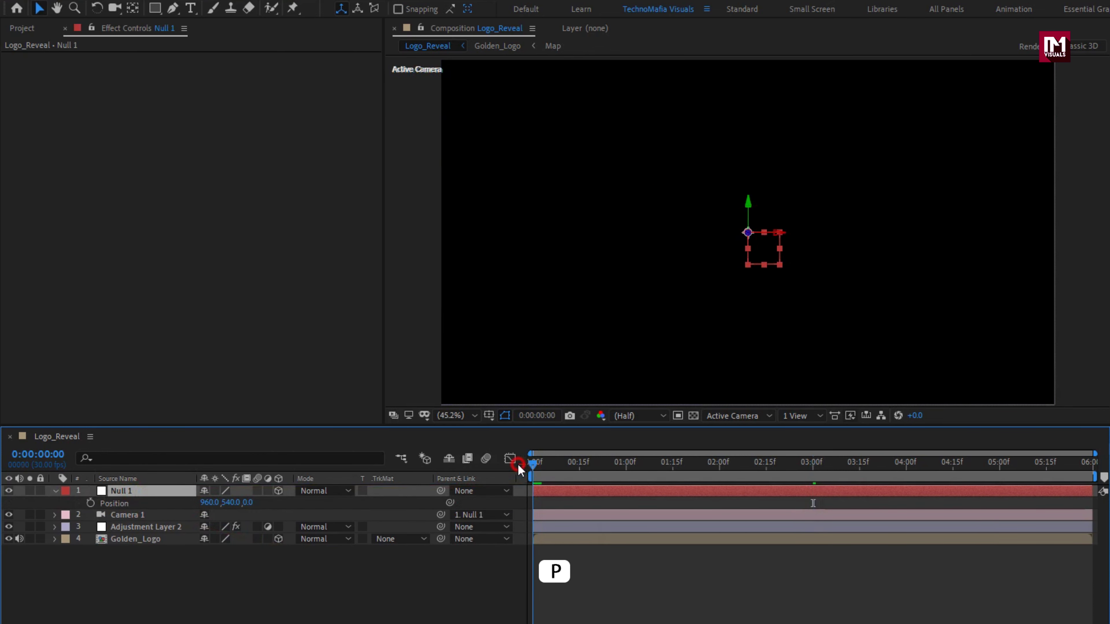
pyautogui.click(90, 503)
pyautogui.moveTo(948, 466); pyautogui.dragTo(1091, 470)
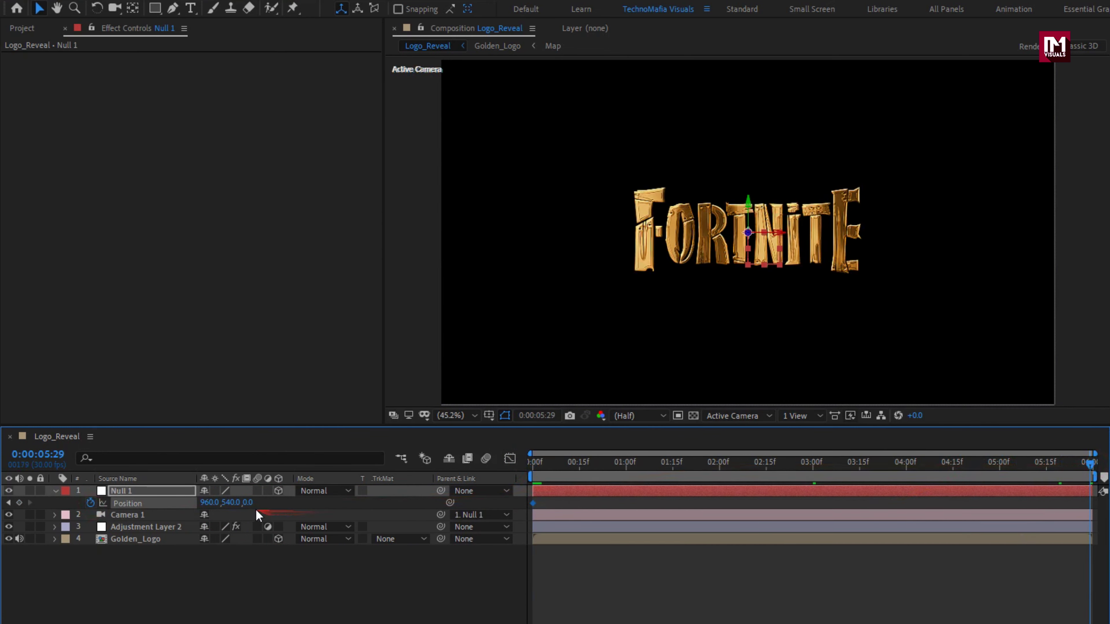
pyautogui.moveTo(252, 509); pyautogui.dragTo(618, 508)
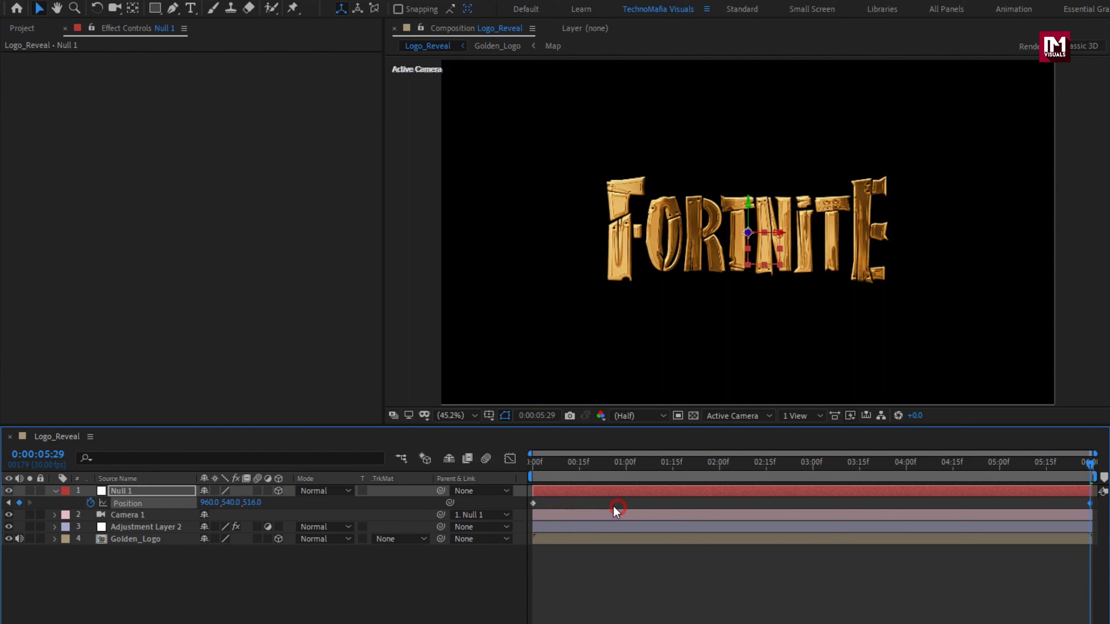
pyautogui.moveTo(535, 464); pyautogui.dragTo(989, 471)
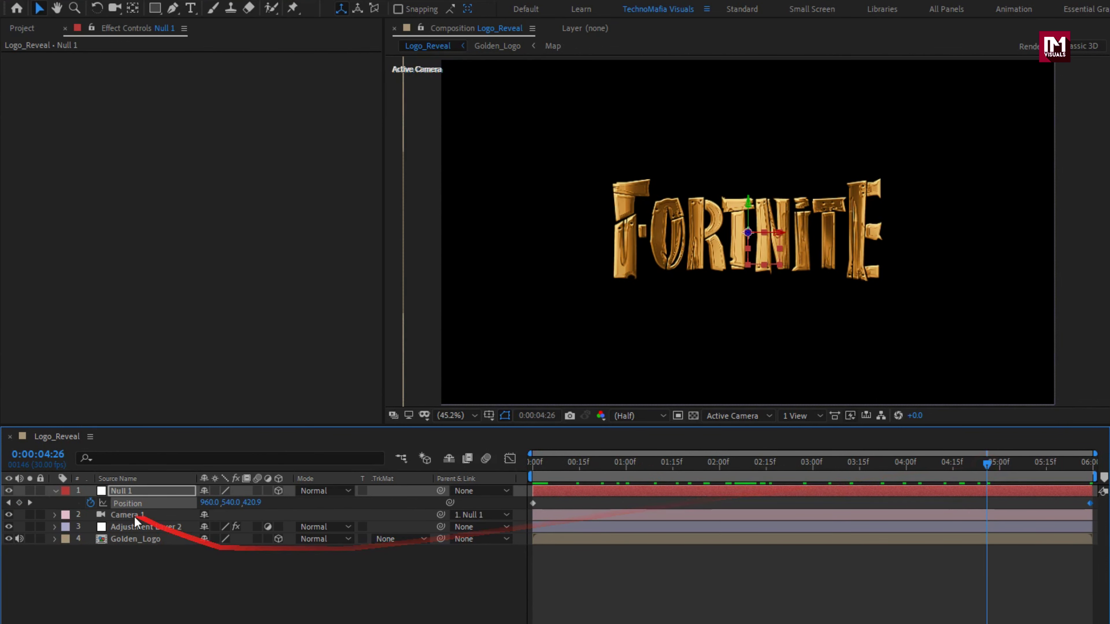
# Place particles.mp4 above Null 1 and set its blending mode to Add
pyautogui.click(53, 490)
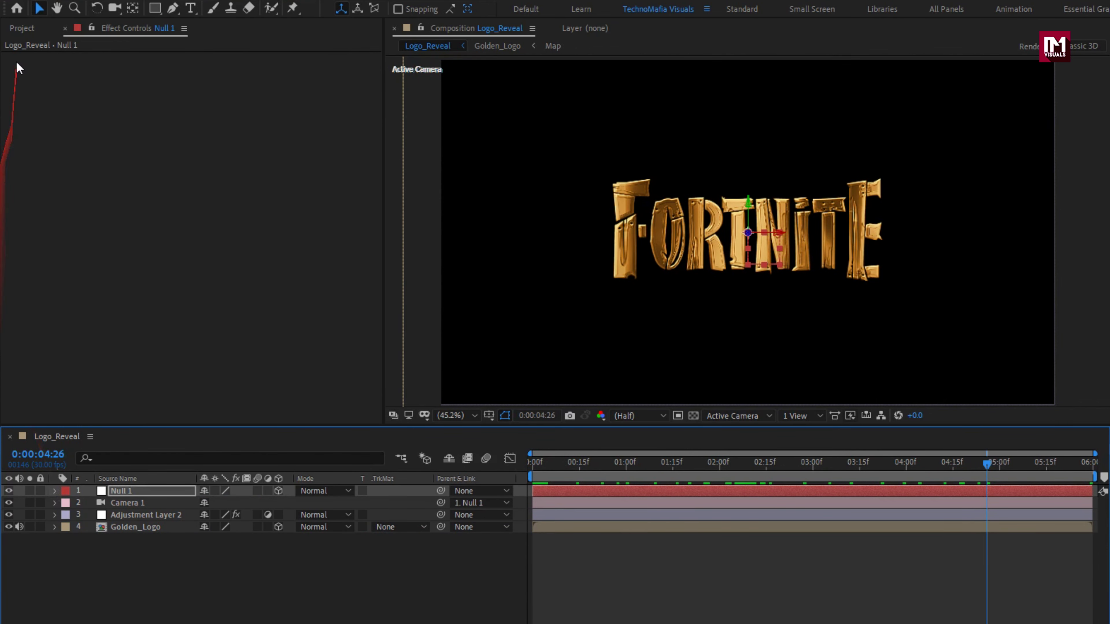
pyautogui.click(14, 29)
pyautogui.moveTo(47, 242); pyautogui.dragTo(147, 493)
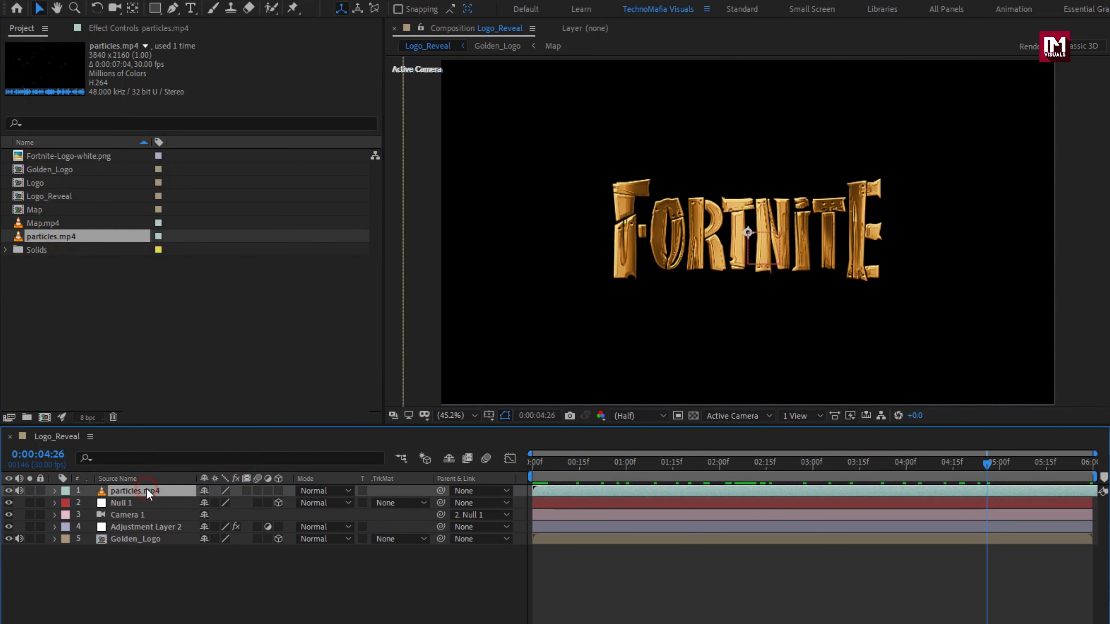
pyautogui.click(312, 492)
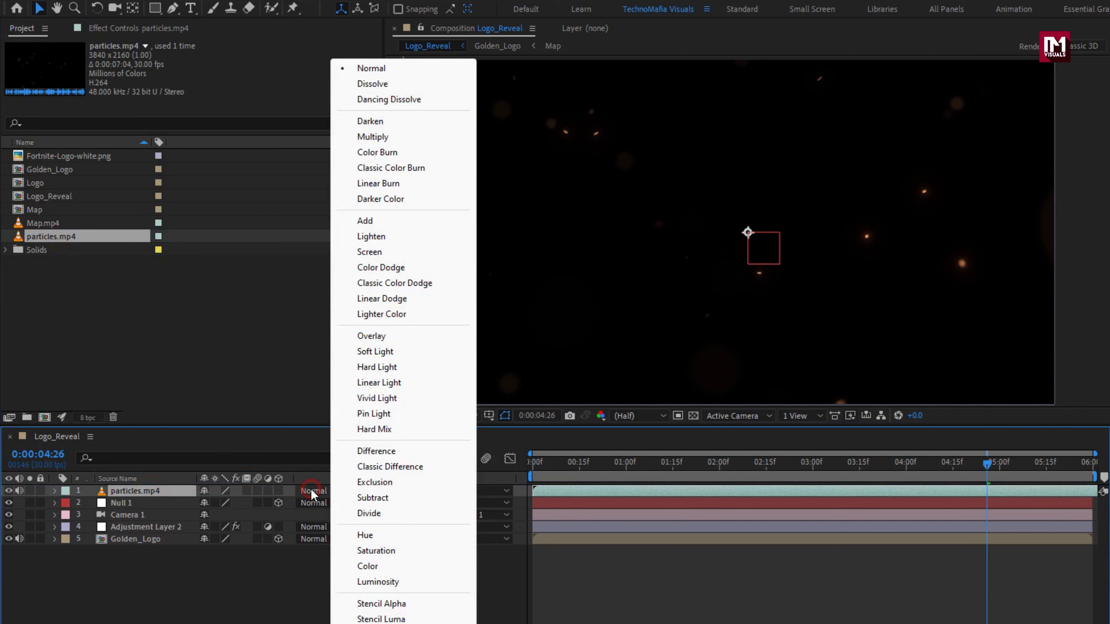
pyautogui.click(387, 224)
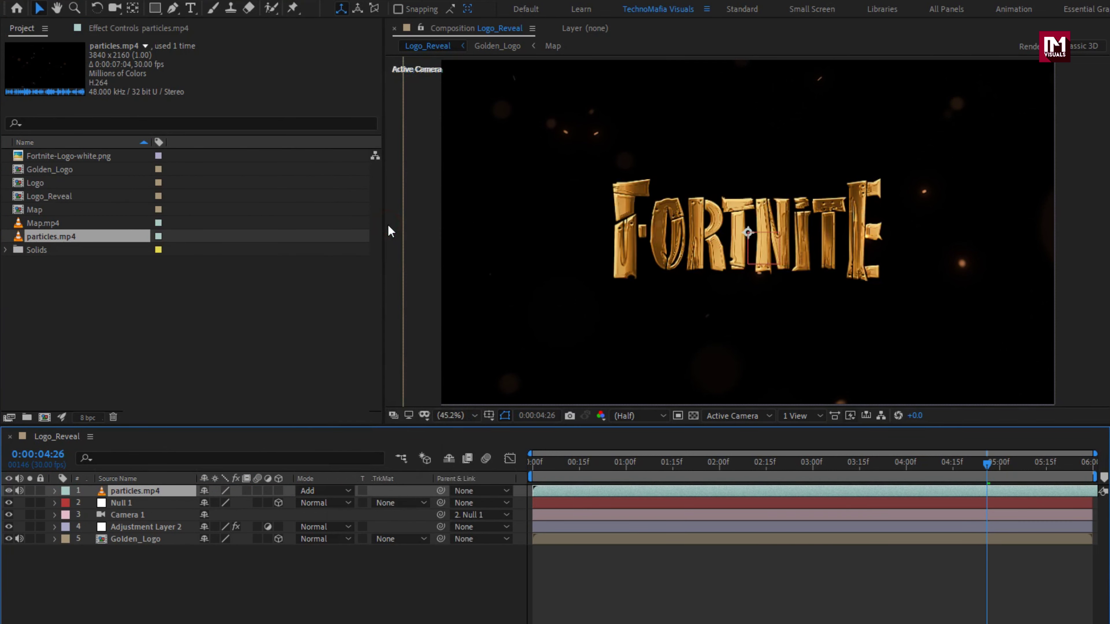
# Add a new top adjustment layer and apply Camera Lens Blur to it
pyautogui.rightClick(301, 514)
pyautogui.moveTo(415, 524)
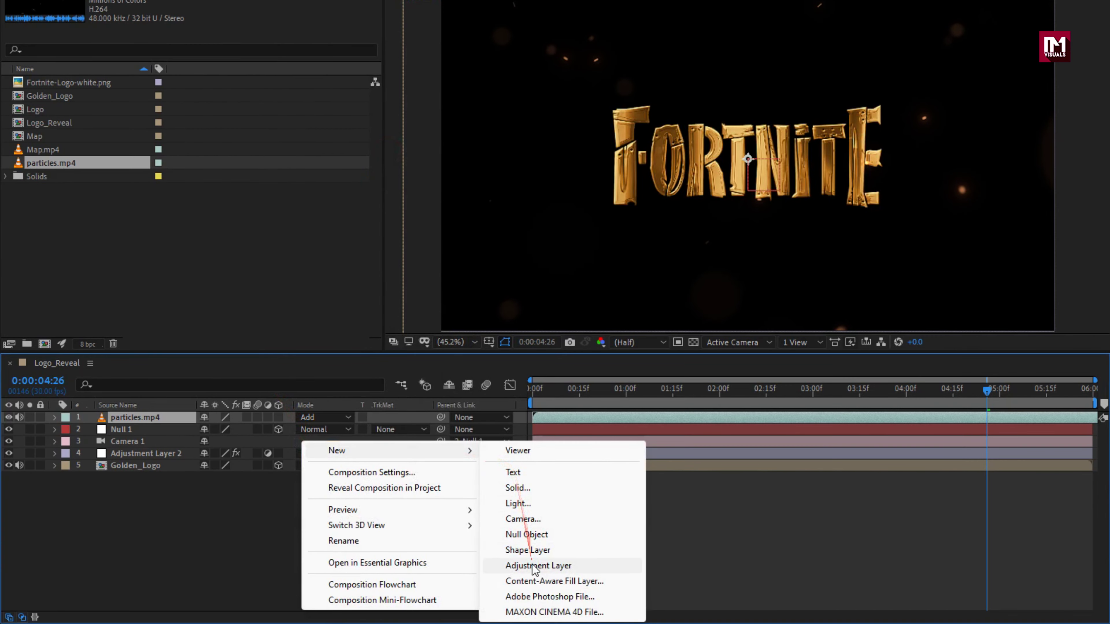
pyautogui.click(532, 565)
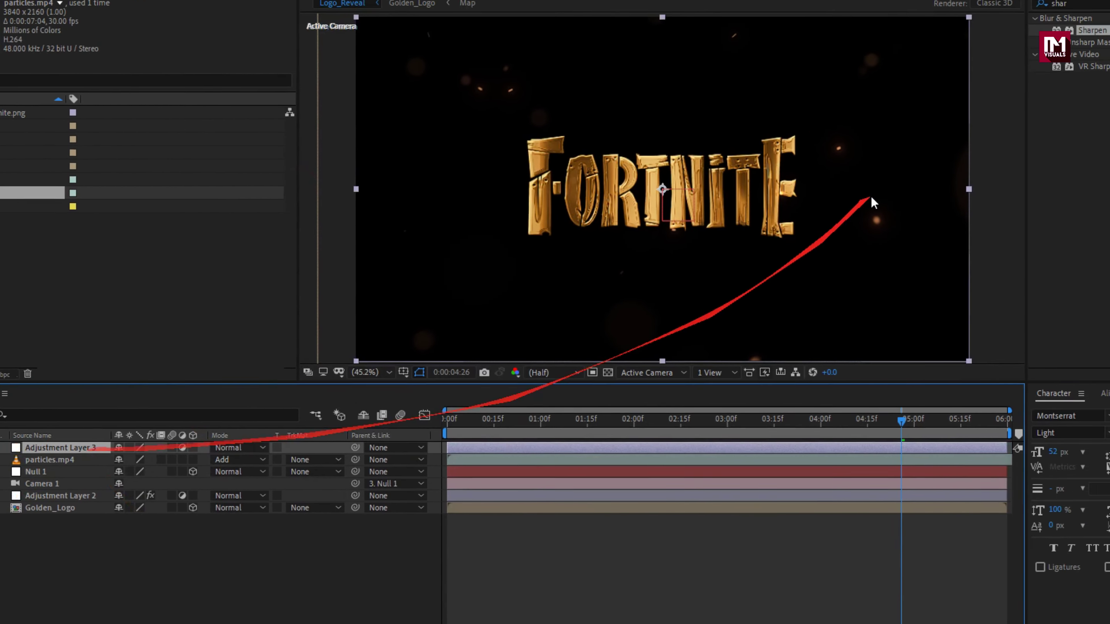
pyautogui.click(958, 45)
pyautogui.write('shar')
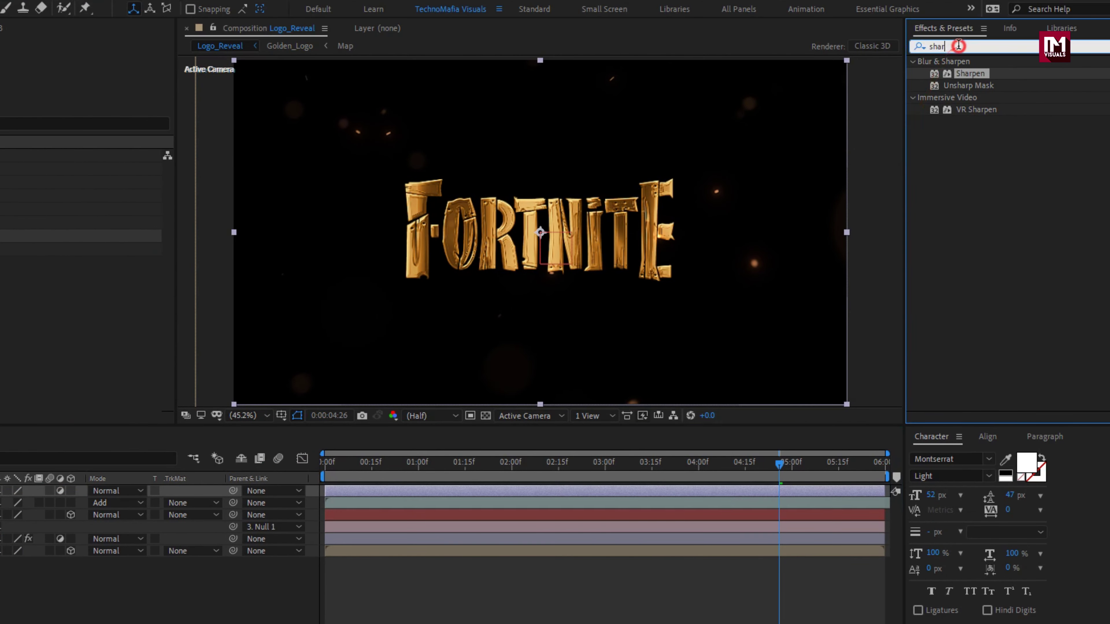
pyautogui.write('camer')
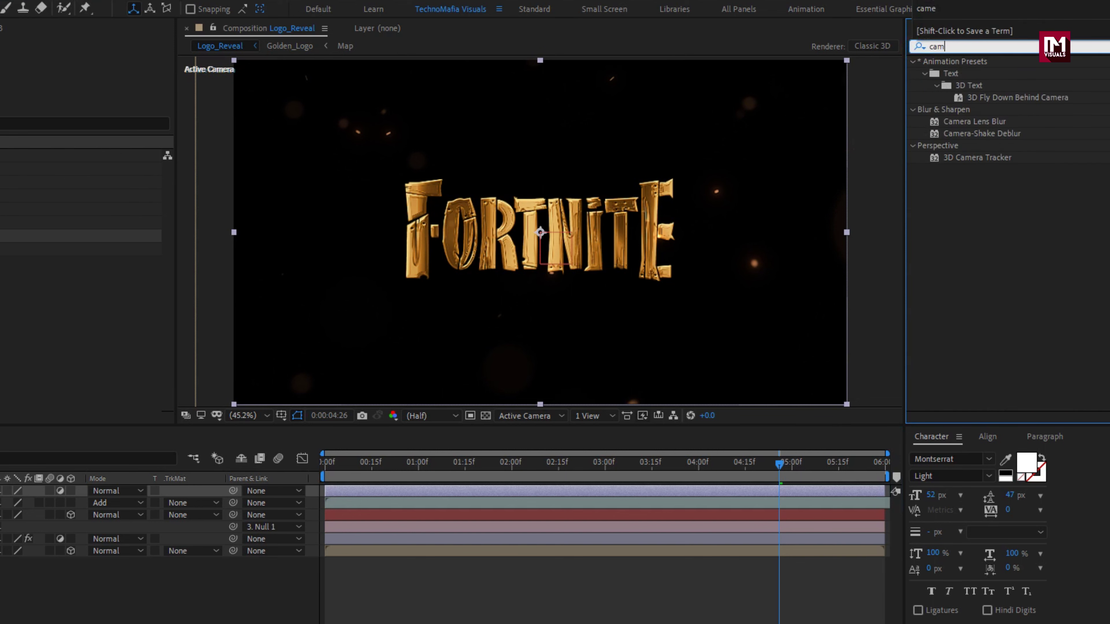
pyautogui.click(978, 123)
pyautogui.doubleClick(978, 123)
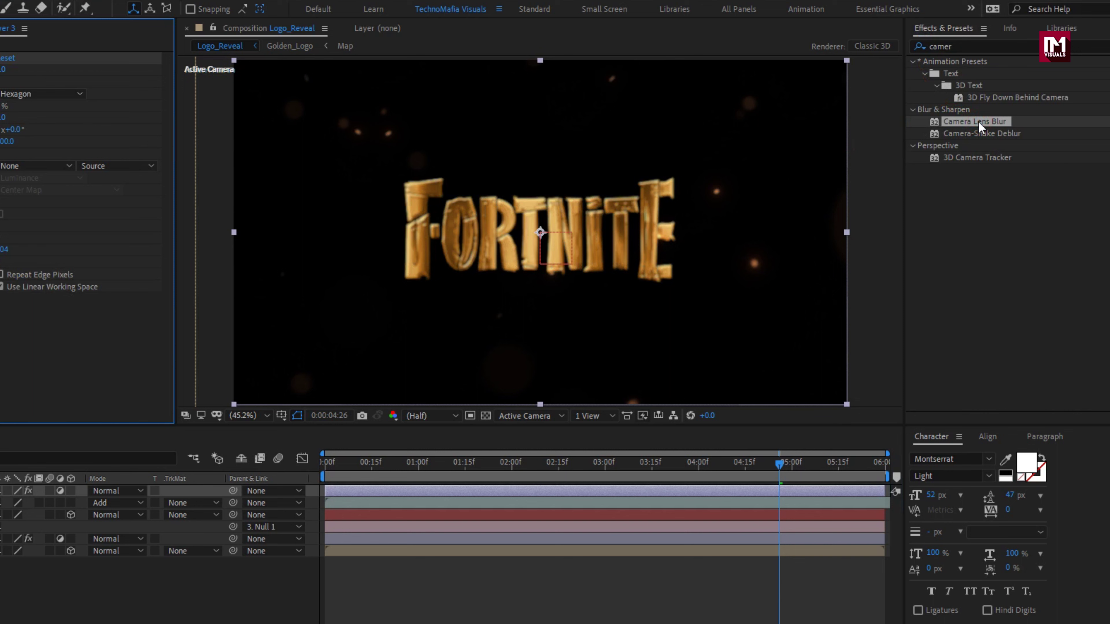
# Keyframe Blur Radius 0 at 4 seconds and 40 at 0:00, with Repeat Edge Pixels on
pyautogui.click(697, 474)
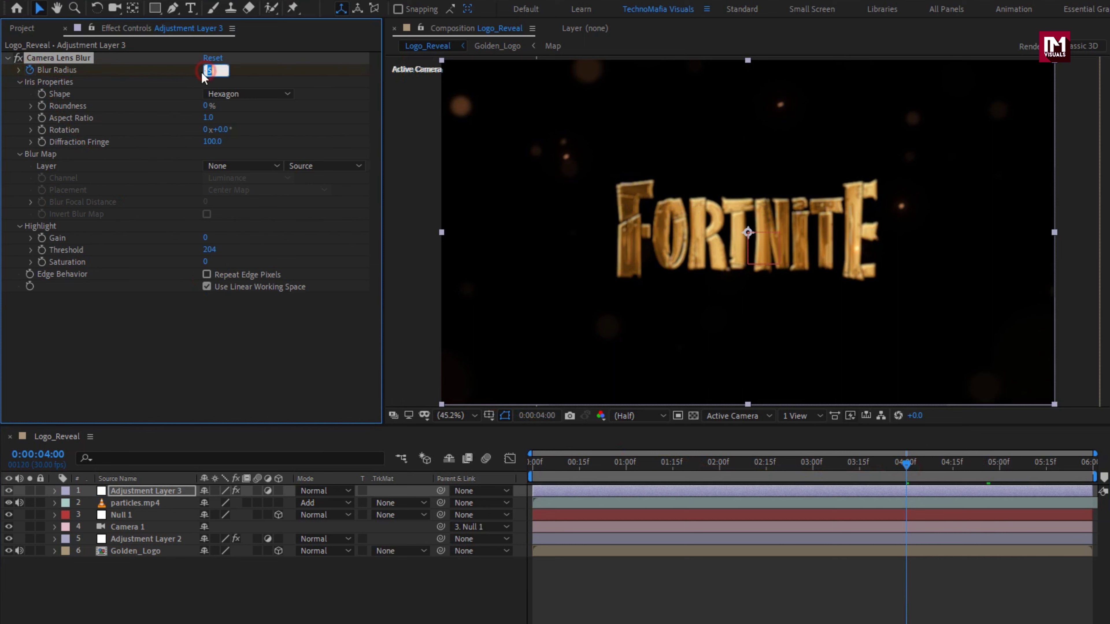
pyautogui.write('0')
pyautogui.press('Return')
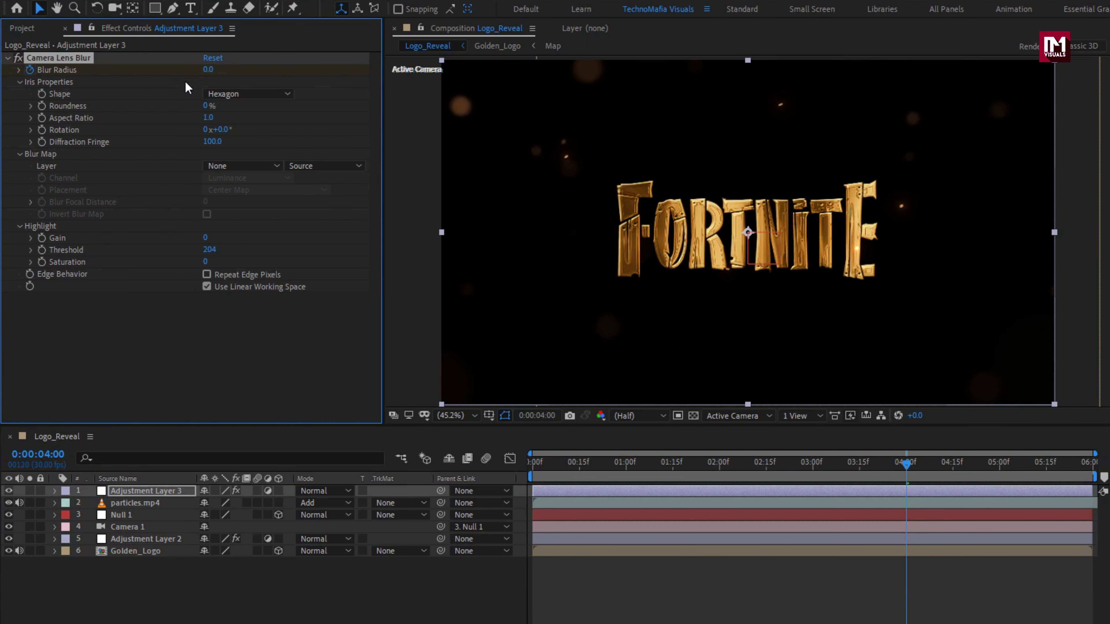
pyautogui.click(530, 472)
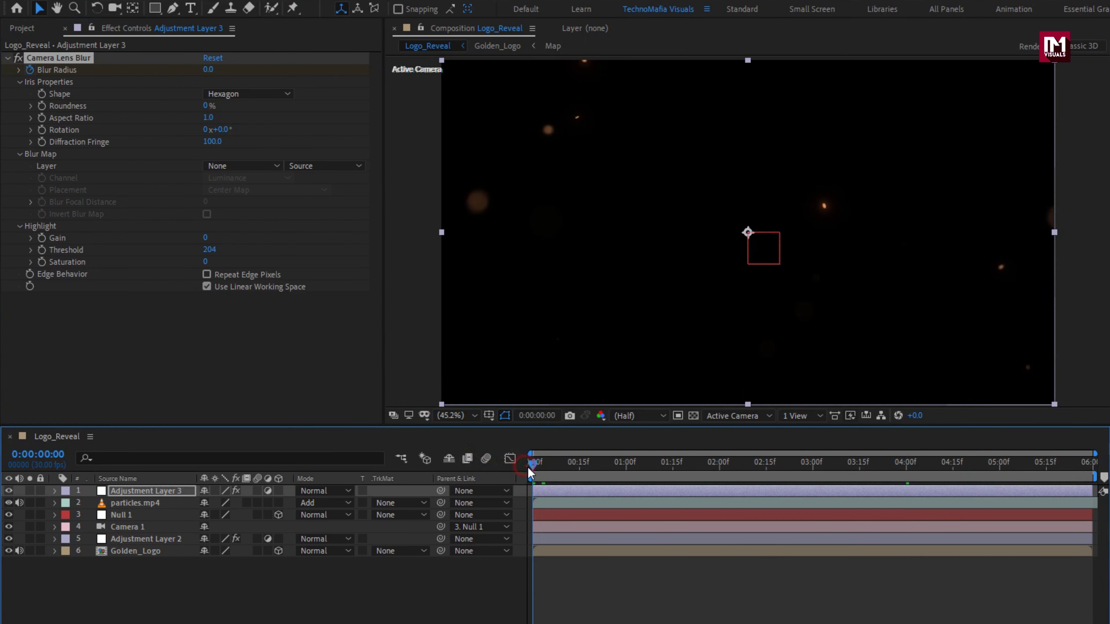
pyautogui.click(209, 70)
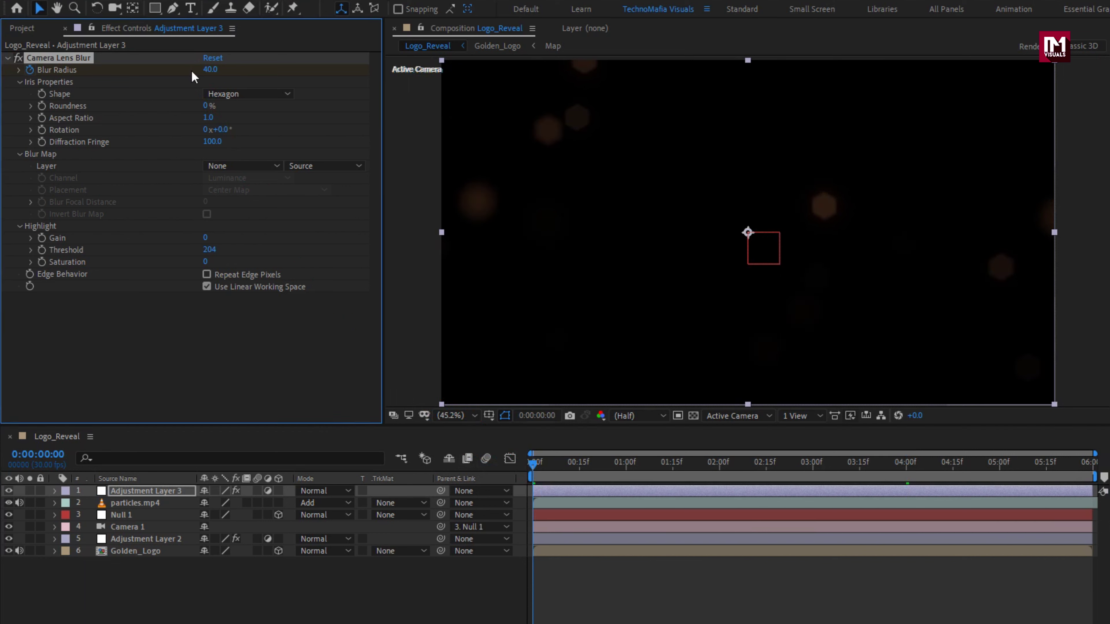
pyautogui.click(205, 274)
# Easy Ease both Blur Radius keyframes and lengthen the 4-second keyframe's influence in the Graph Editor
pyautogui.press('u')
pyautogui.click(146, 492)
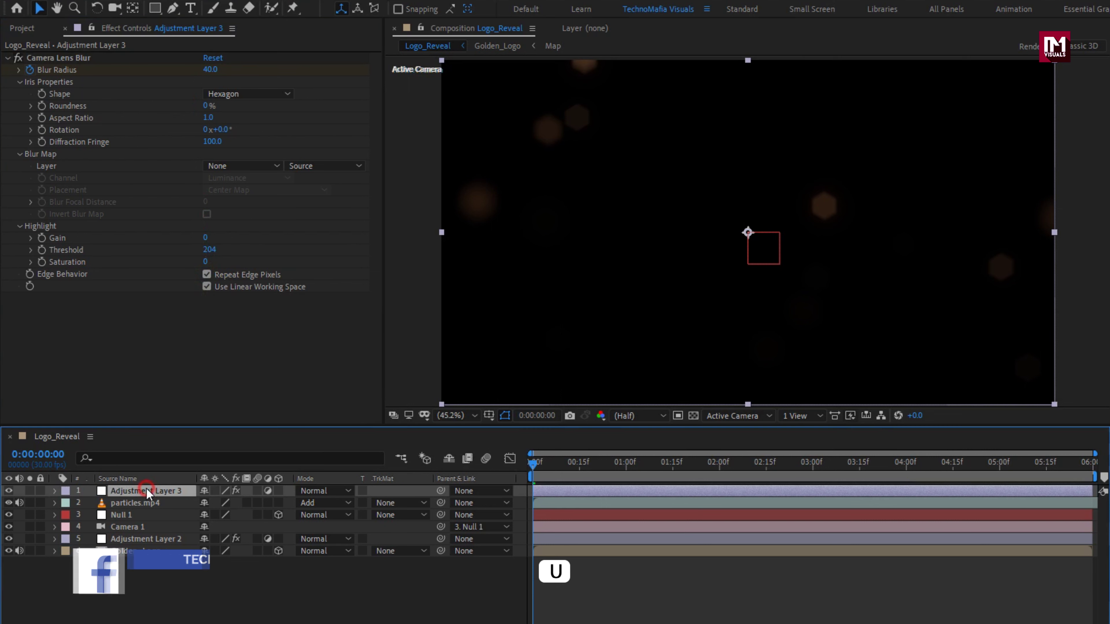
pyautogui.click(932, 509)
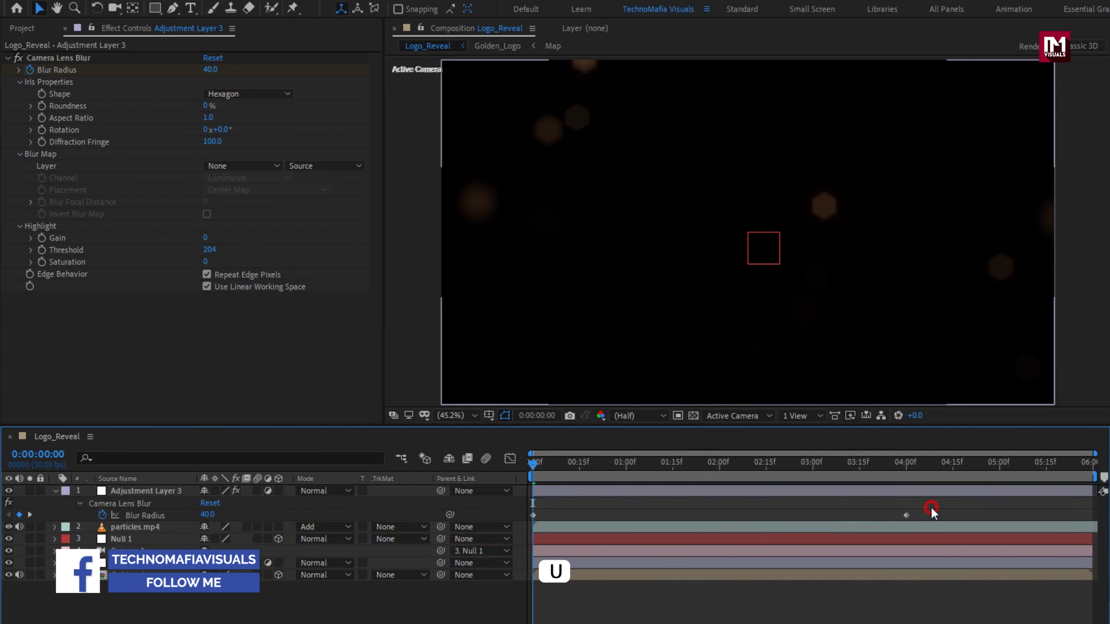
pyautogui.moveTo(665, 511); pyautogui.dragTo(533, 524)
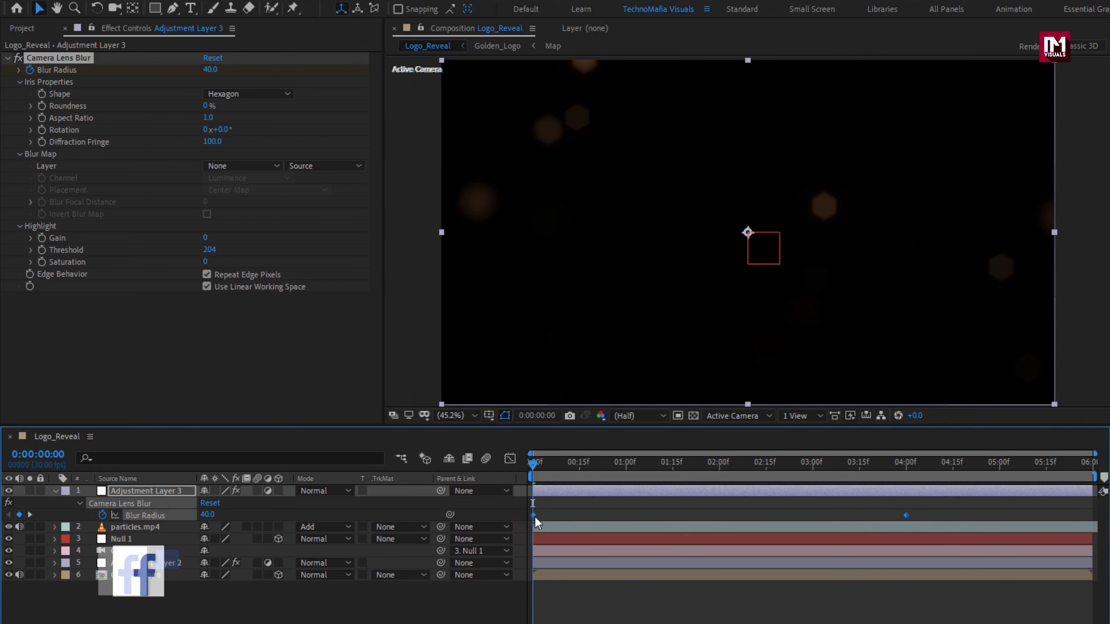
pyautogui.rightClick(534, 517)
pyautogui.moveTo(612, 507)
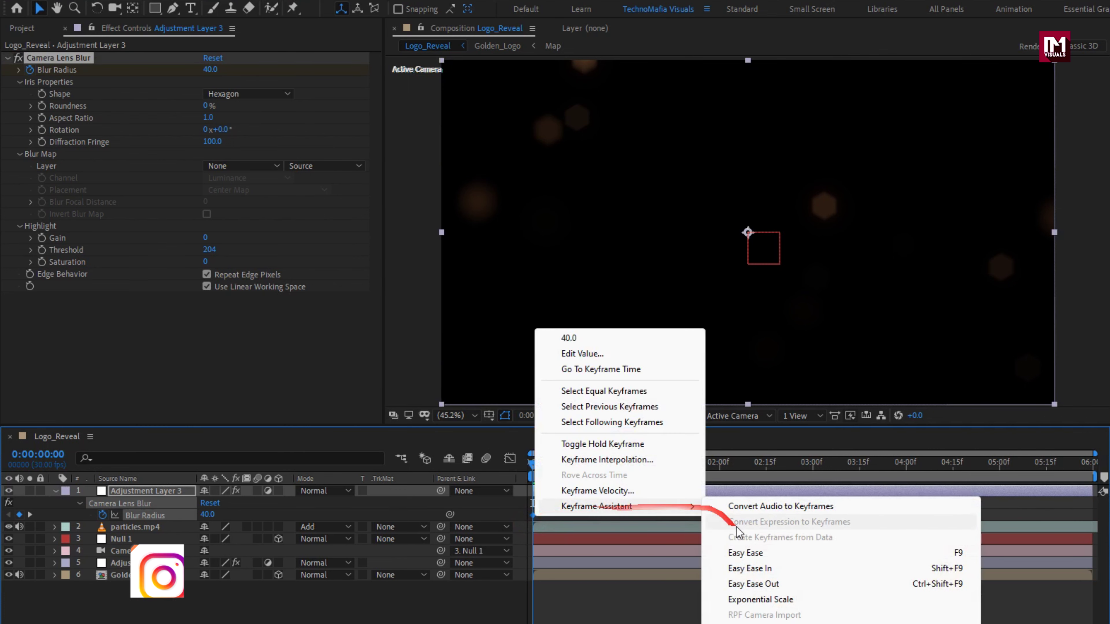
pyautogui.click(743, 552)
pyautogui.click(509, 460)
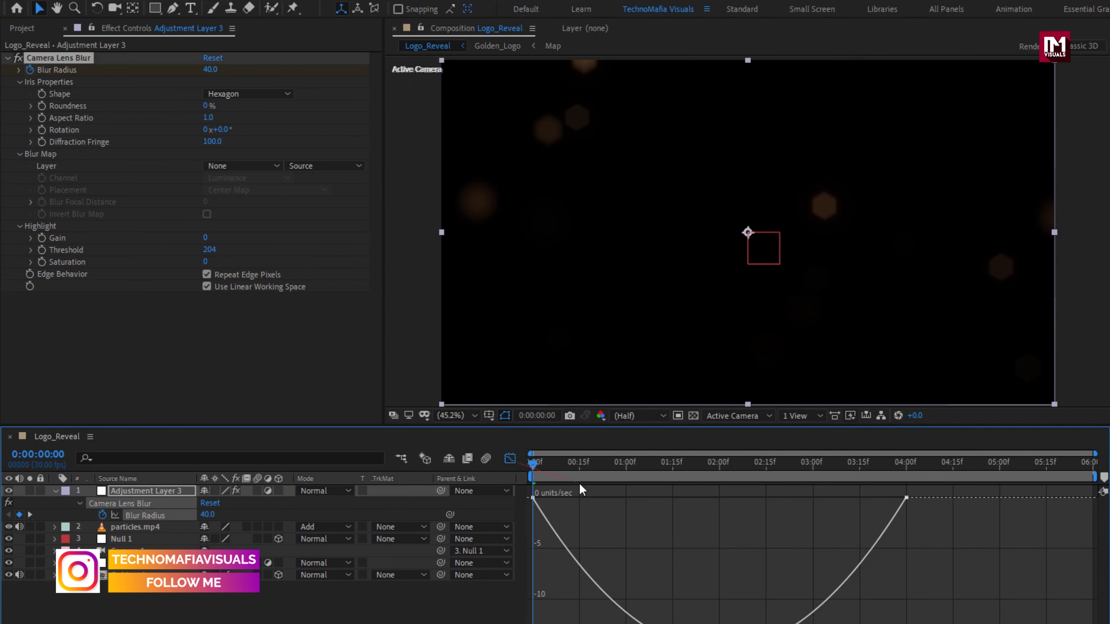
pyautogui.moveTo(905, 499); pyautogui.dragTo(719, 502)
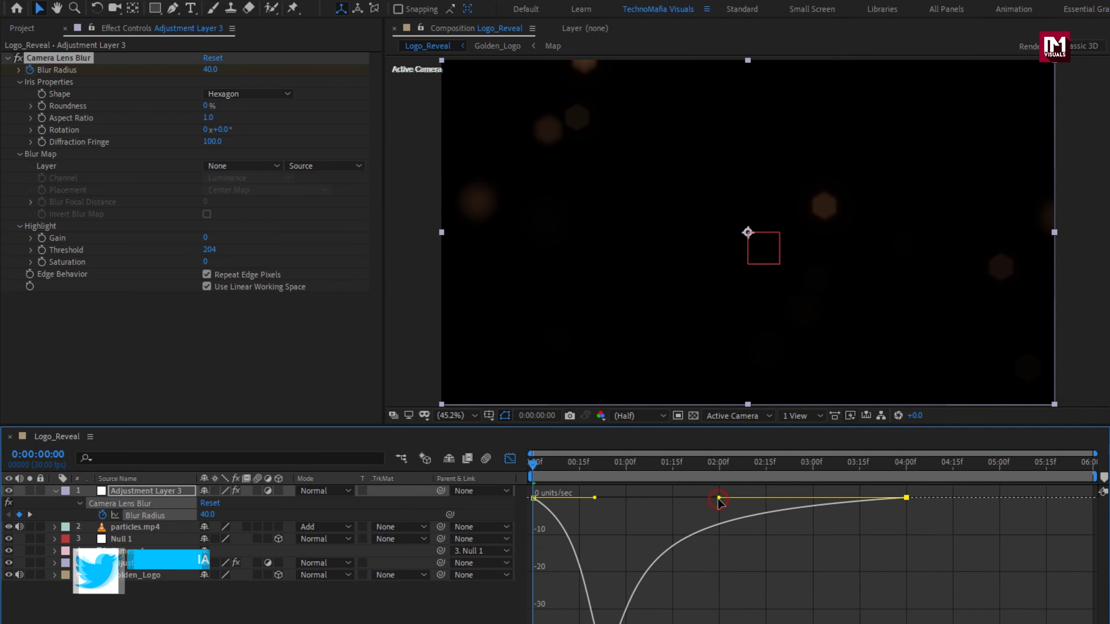
pyautogui.click(510, 466)
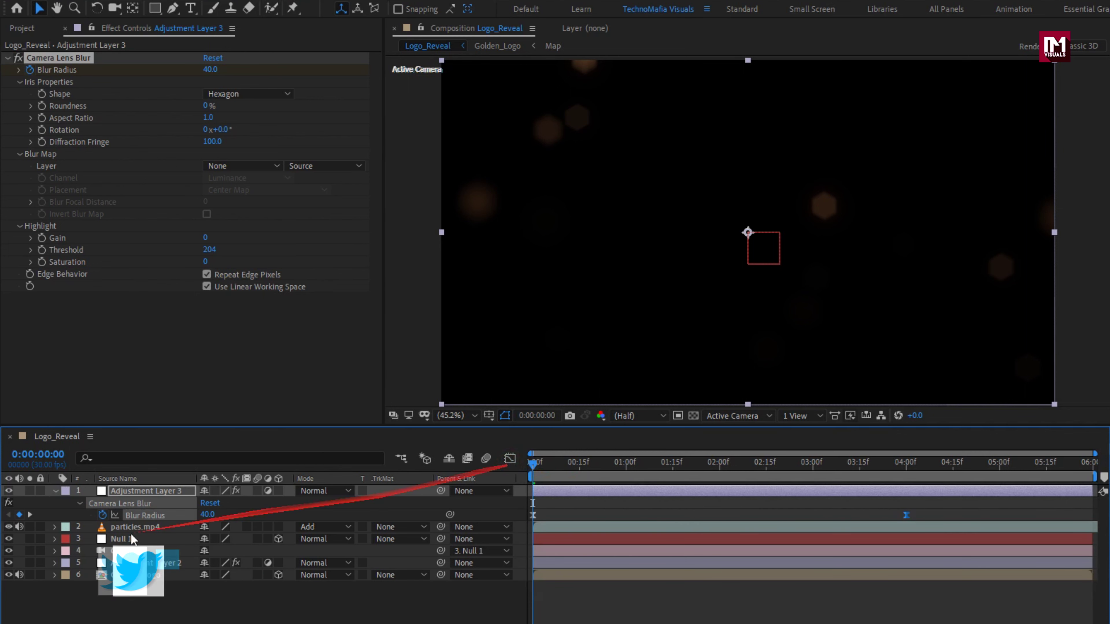
# Collapse Adjustment Layer 3 and play the composition preview from 0:00
pyautogui.click(54, 492)
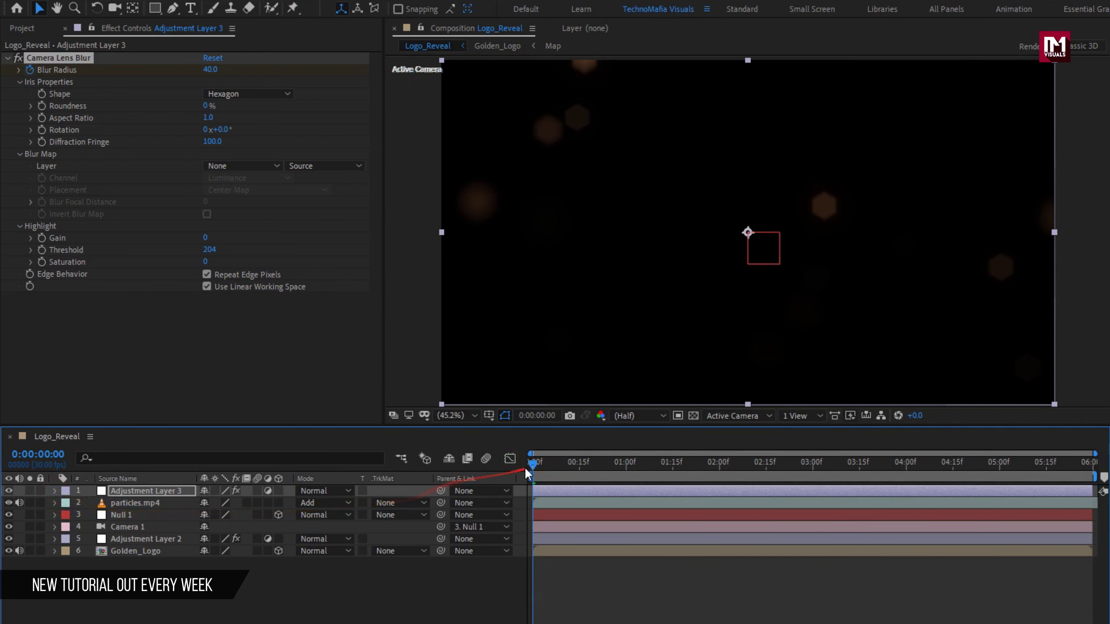
pyautogui.press('space')
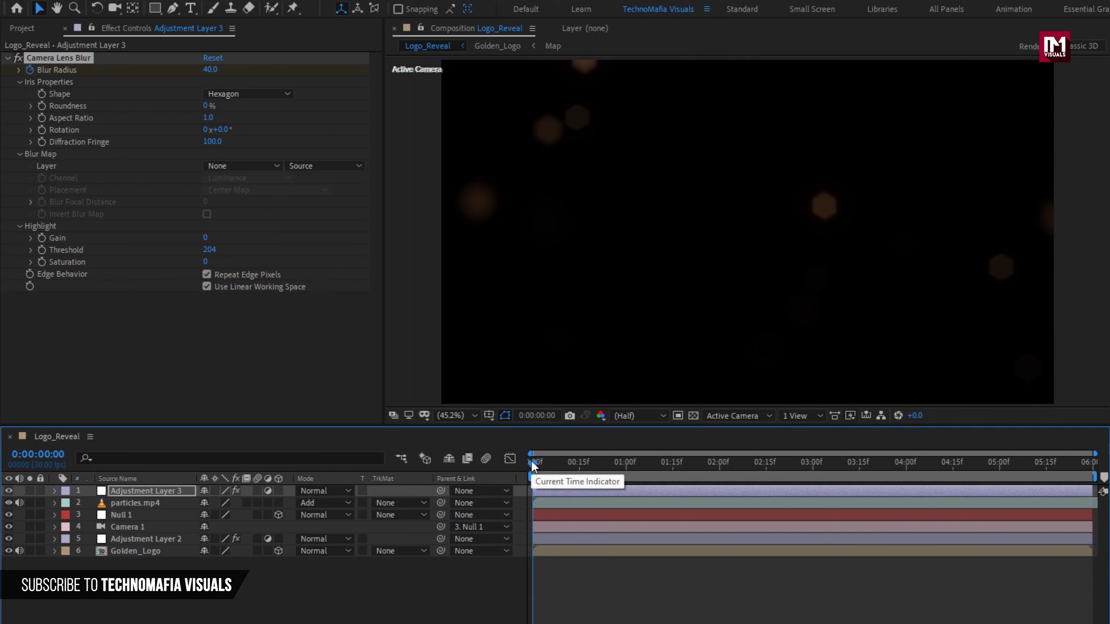